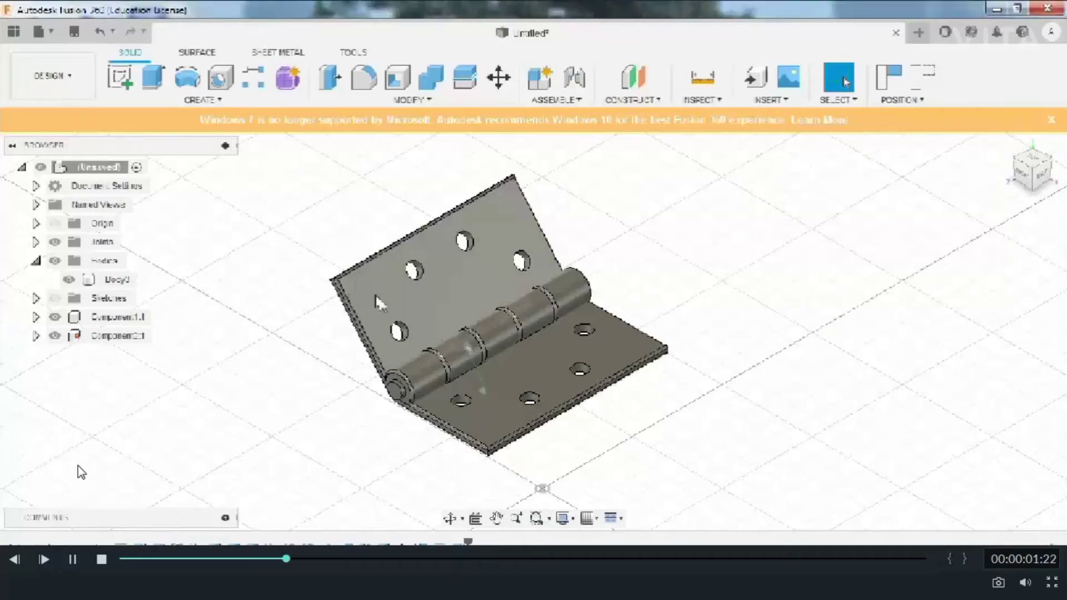
- Swing the upper hinge leaf through its motion and fold it under the lower leaf
{"action": "left_click_drag", "start_coordinate": [359, 286], "coordinate": [449, 372]}
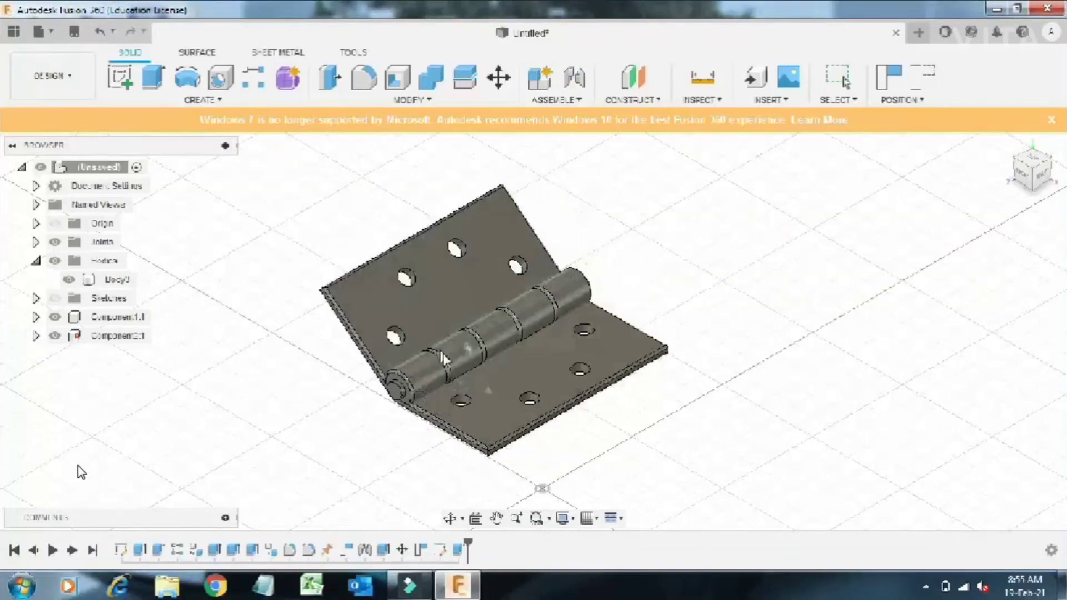
{"action": "mouse_move", "coordinate": [449, 358]}
{"action": "left_mouse_down"}
{"action": "mouse_move", "coordinate": [424, 306]}
{"action": "mouse_move", "coordinate": [428, 409]}
{"action": "left_mouse_up"}
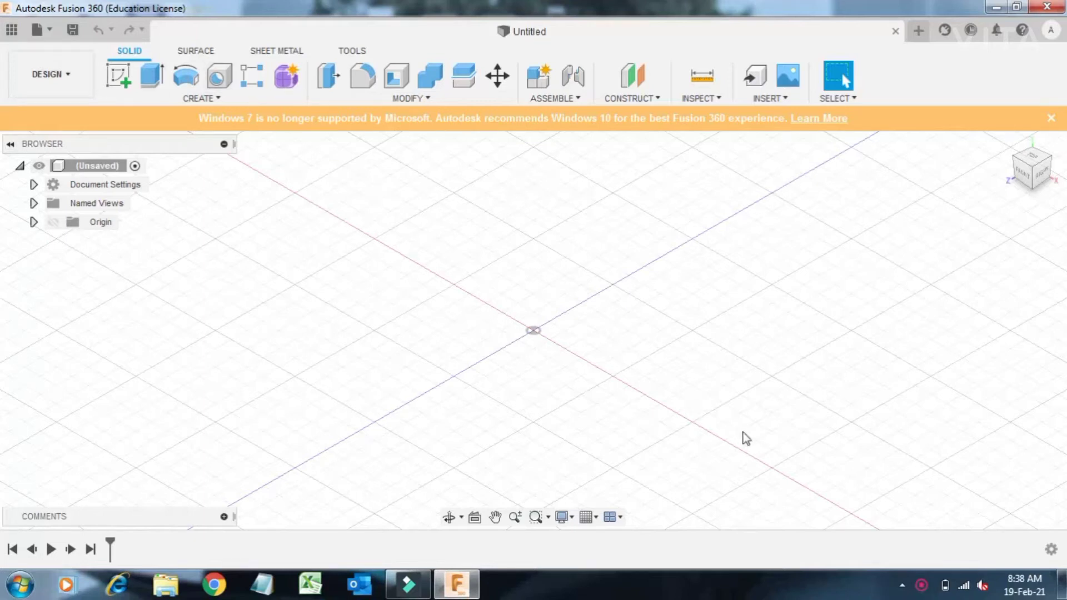
- Start a new sketch on the vertical origin plane, viewed straight on from FRONT
{"action": "left_click", "coordinate": [119, 79]}
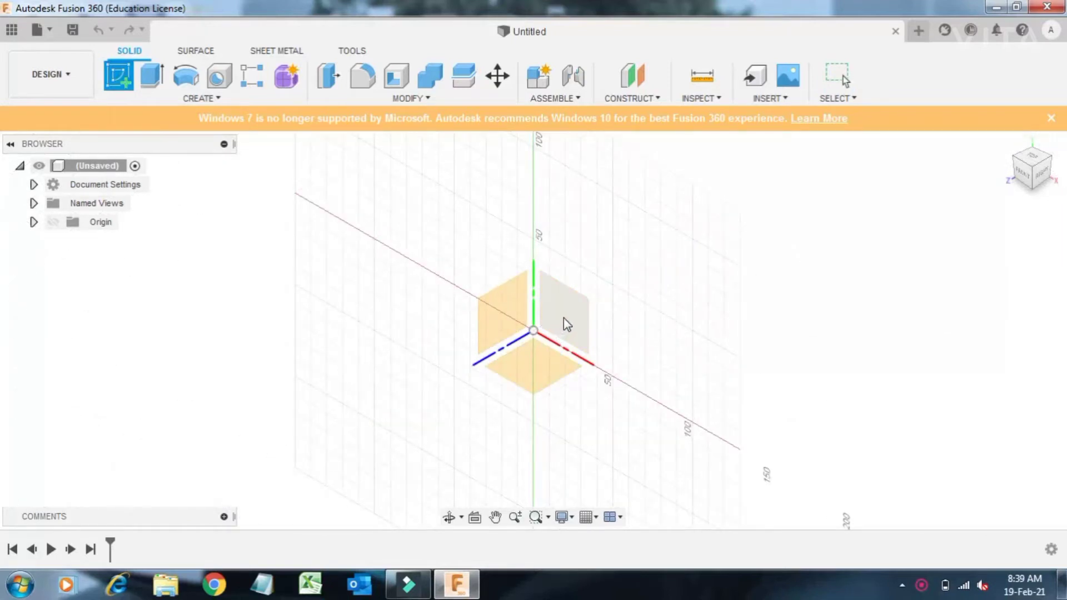
{"action": "left_click", "coordinate": [563, 318]}
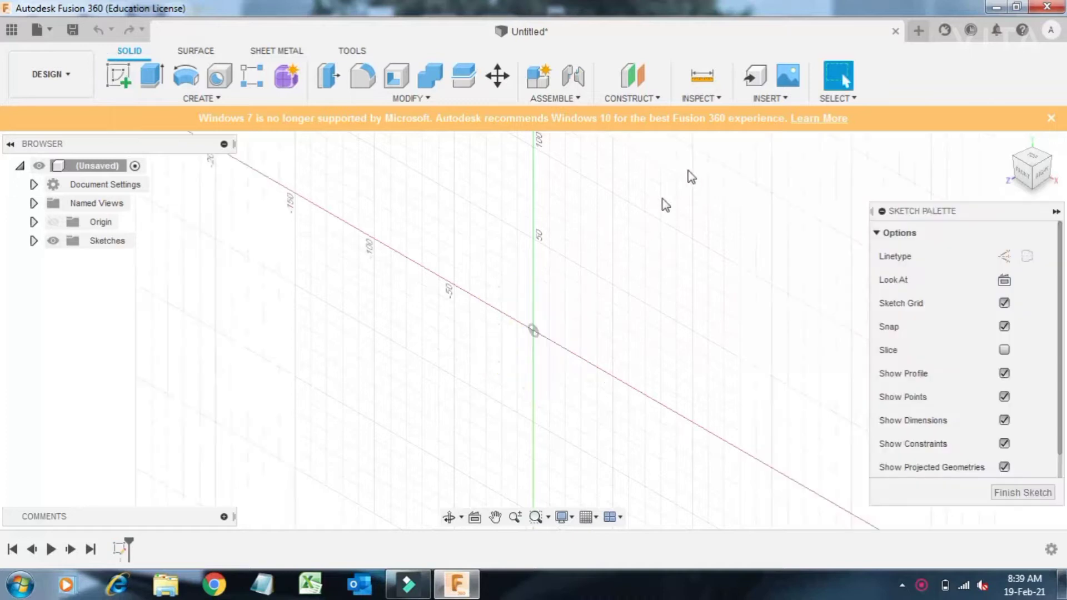
{"action": "left_click", "coordinate": [1021, 179]}
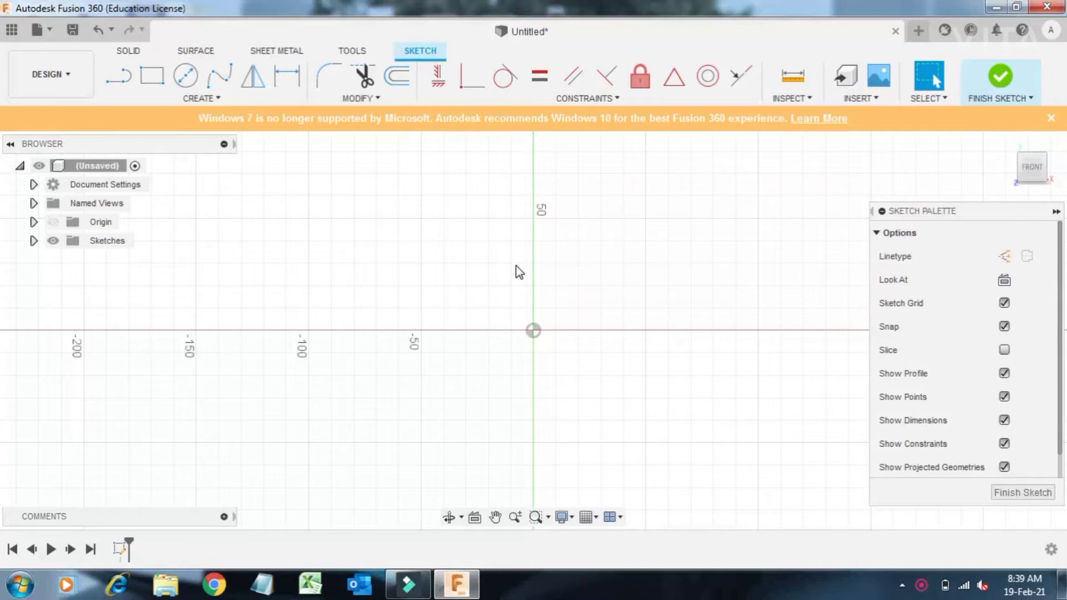
{"action": "key", "text": "c"}
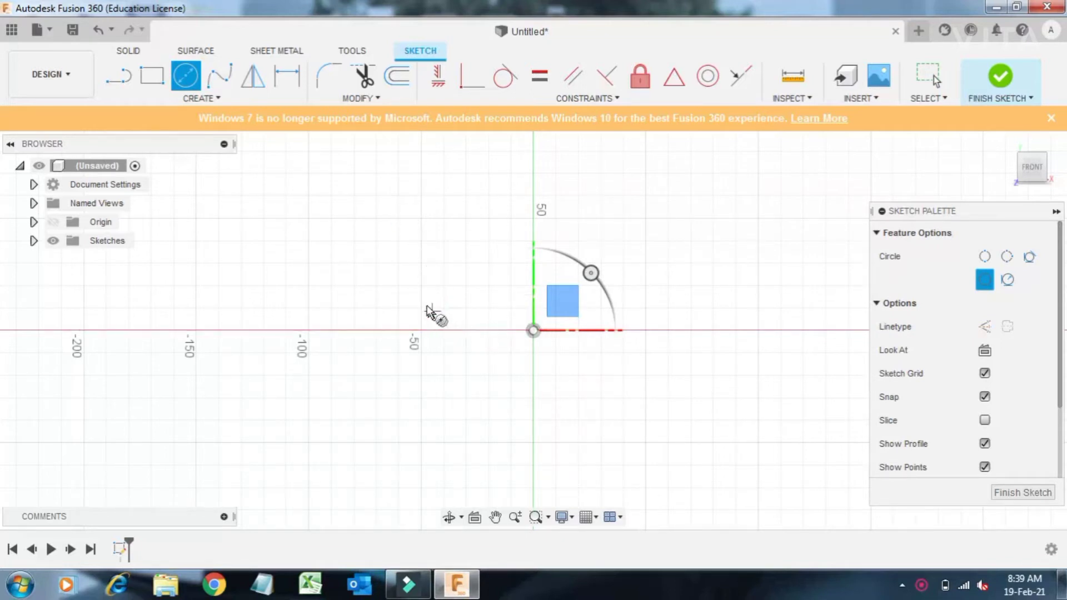
- Draw two concentric circles on a shared centre just left of the origin
{"action": "left_click", "coordinate": [308, 308]}
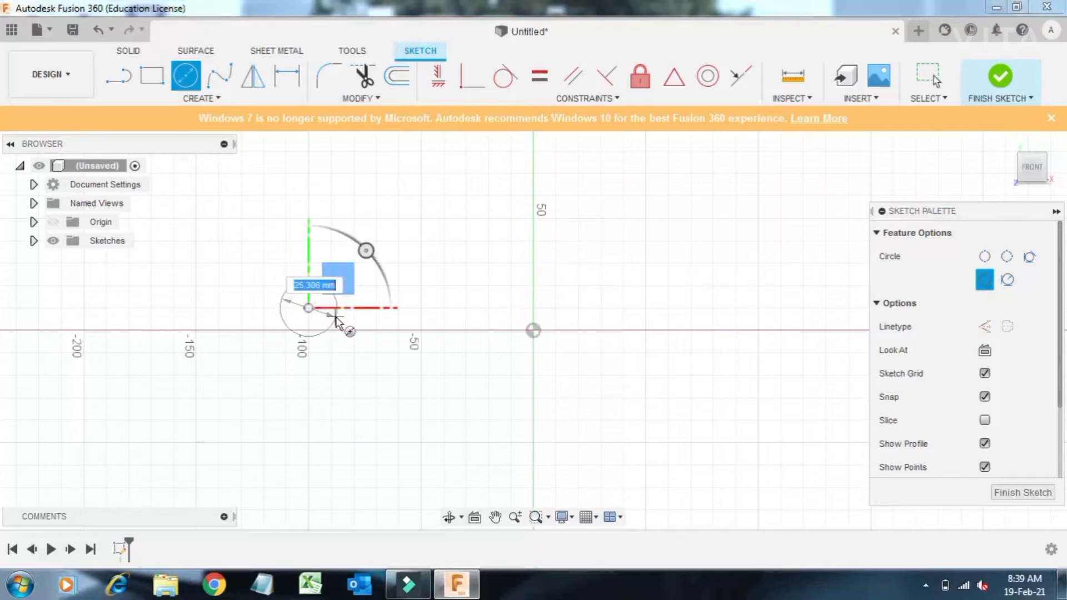
{"action": "left_click", "coordinate": [329, 311]}
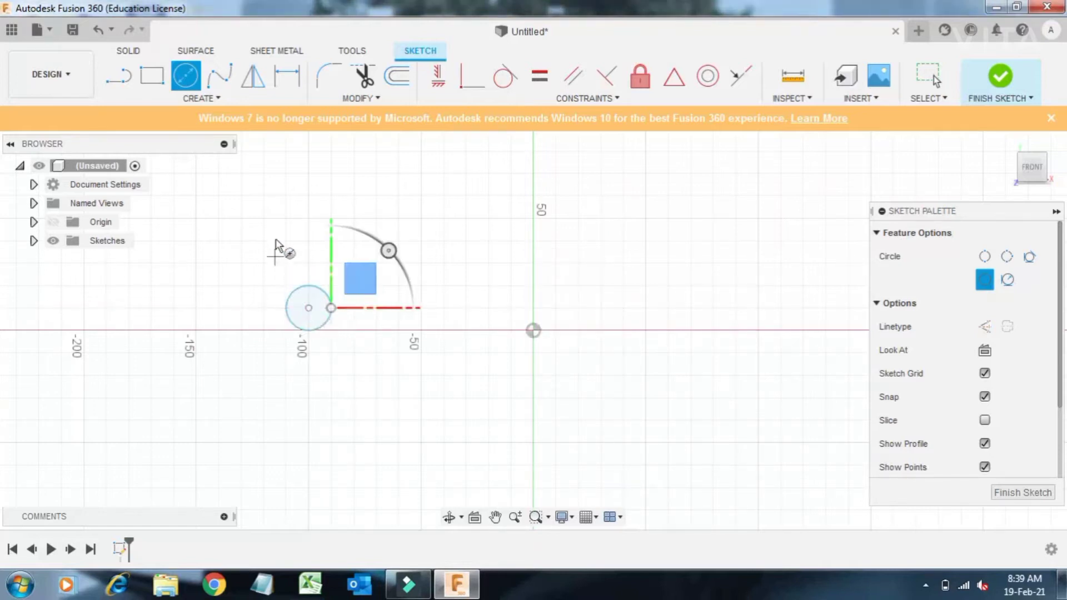
{"action": "left_click", "coordinate": [308, 308]}
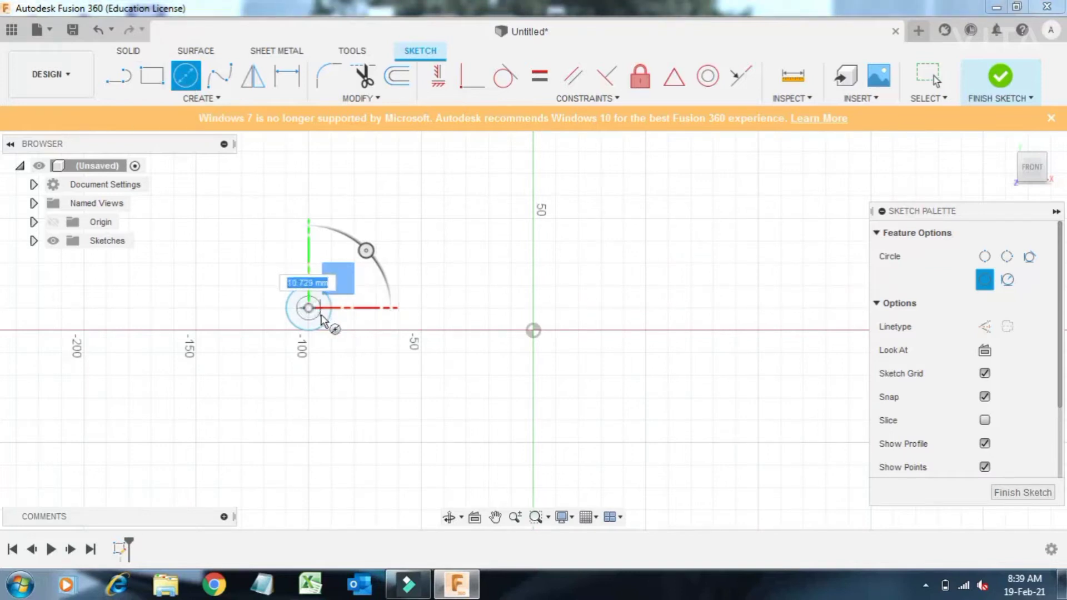
{"action": "scroll", "coordinate": [321, 329], "scroll_direction": "down", "scroll_amount": 1}
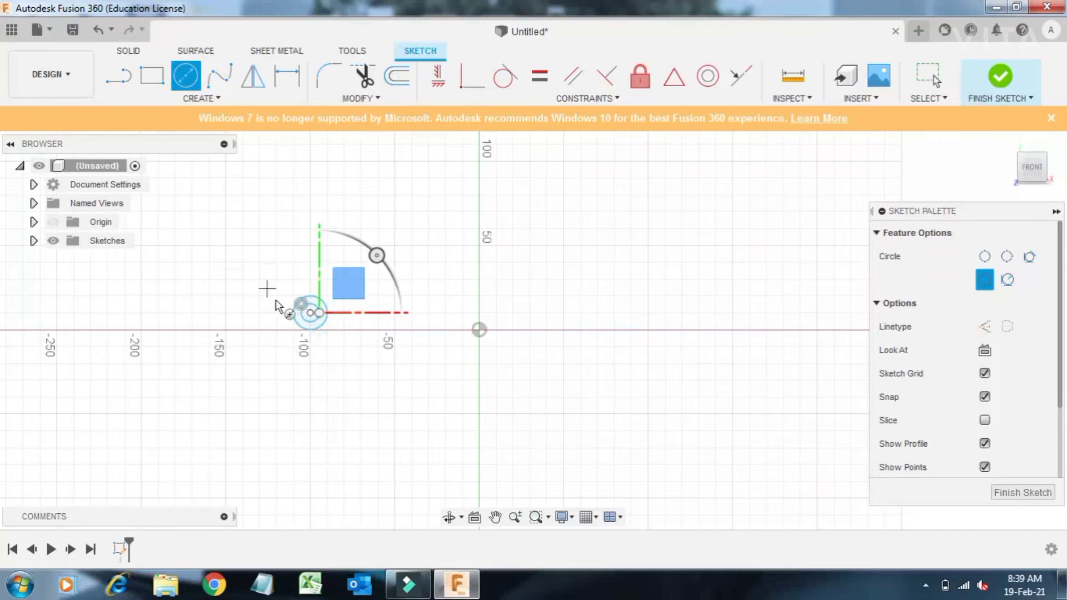
{"action": "scroll", "coordinate": [274, 298], "scroll_direction": "up", "scroll_amount": 1}
{"action": "scroll", "coordinate": [298, 316], "scroll_direction": "up", "scroll_amount": 1}
{"action": "scroll", "coordinate": [305, 322], "scroll_direction": "up", "scroll_amount": 1}
{"action": "scroll", "coordinate": [290, 328], "scroll_direction": "up", "scroll_amount": 1}
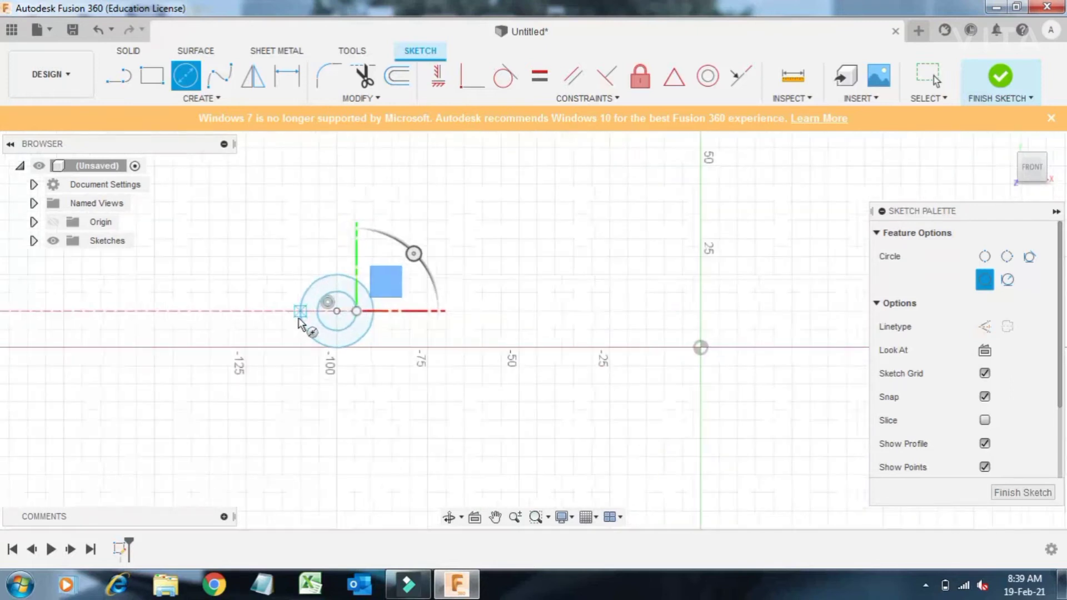
{"action": "scroll", "coordinate": [305, 326], "scroll_direction": "up", "scroll_amount": 1}
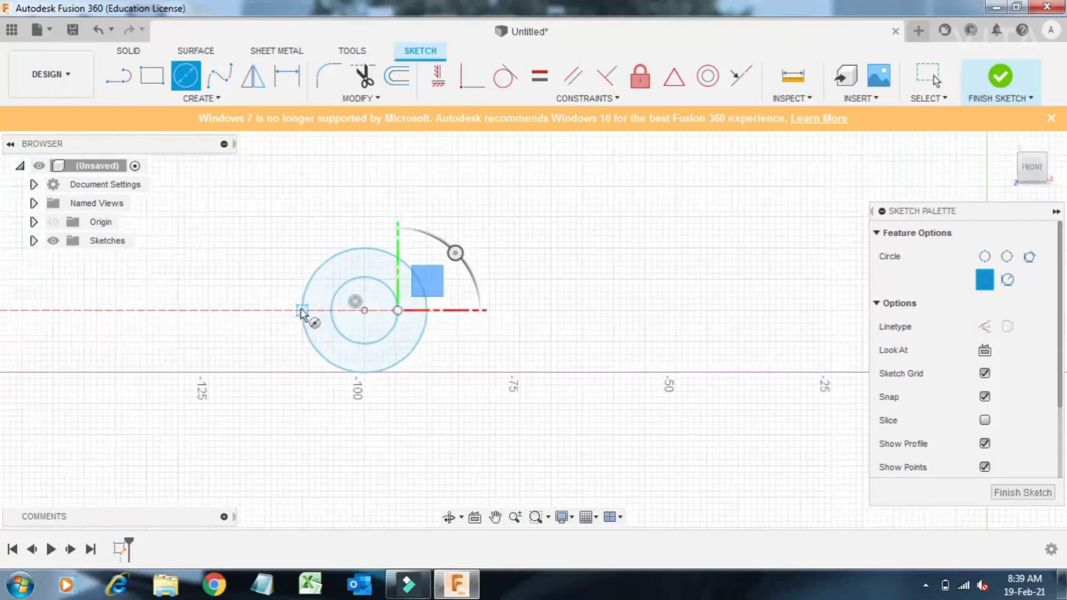
- Dimension the outer circle's diameter to 8 mm
{"action": "left_click", "coordinate": [293, 78]}
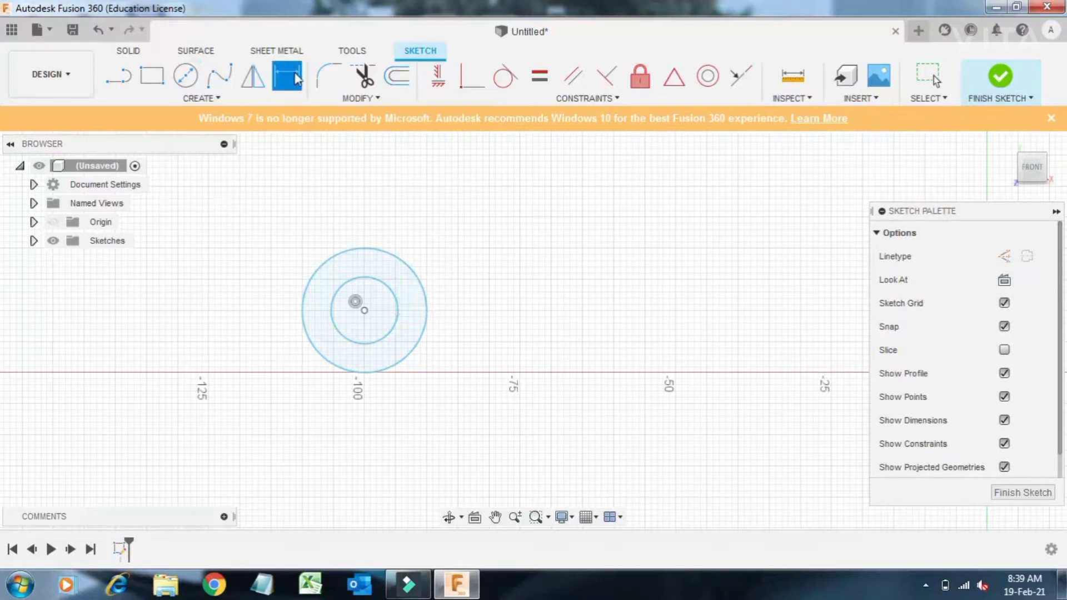
{"action": "left_click", "coordinate": [419, 275]}
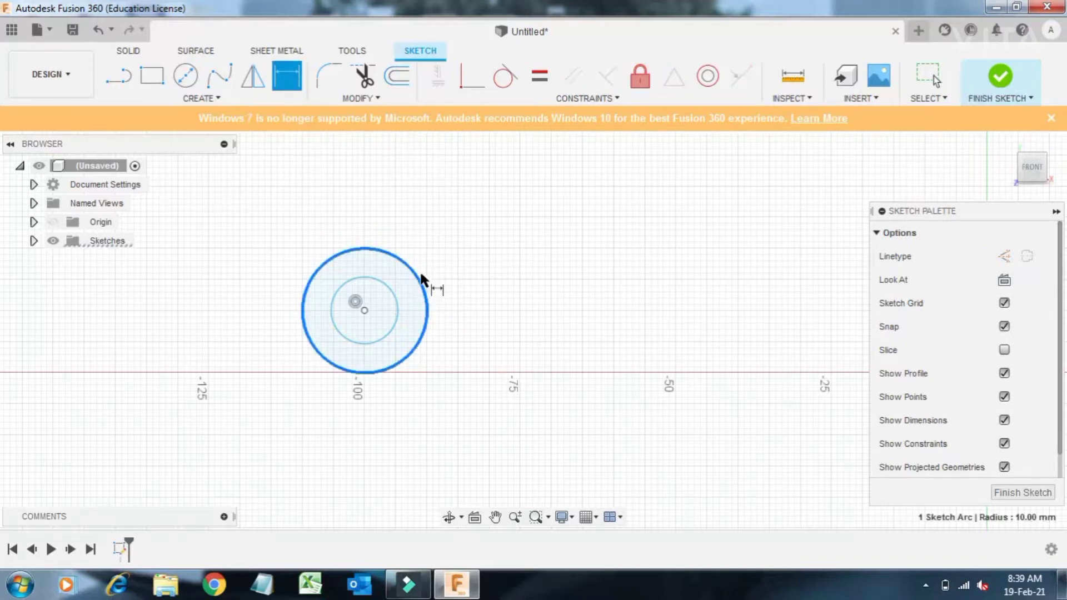
{"action": "left_click", "coordinate": [452, 218]}
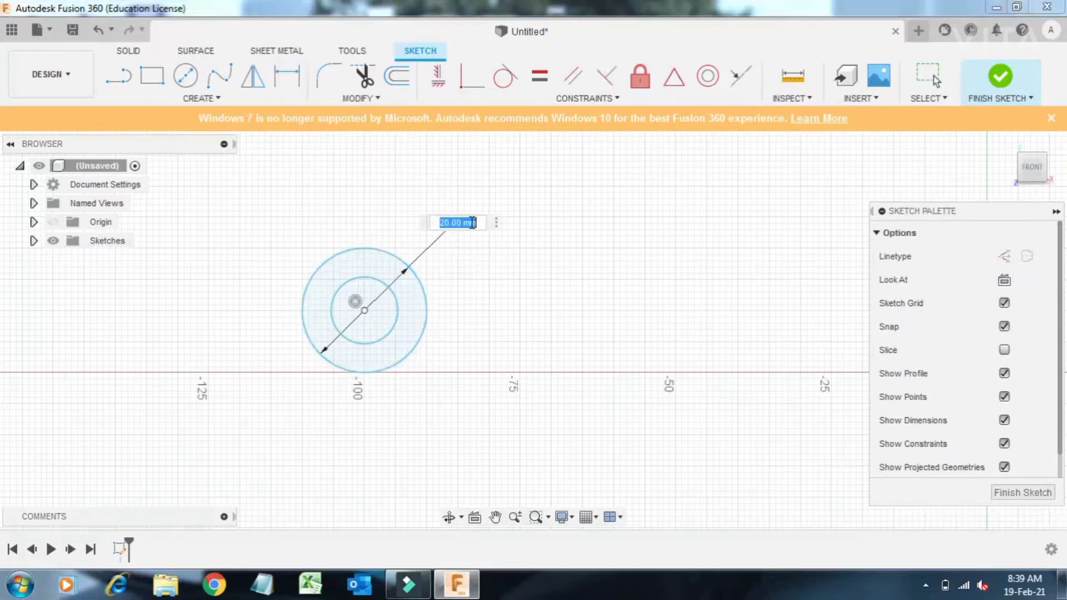
{"action": "type", "text": "5"}
{"action": "key", "text": "BackSpace"}
{"action": "type", "text": "7"}
{"action": "key", "text": "BackSpace"}
{"action": "type", "text": "8"}
{"action": "key", "text": "Return"}
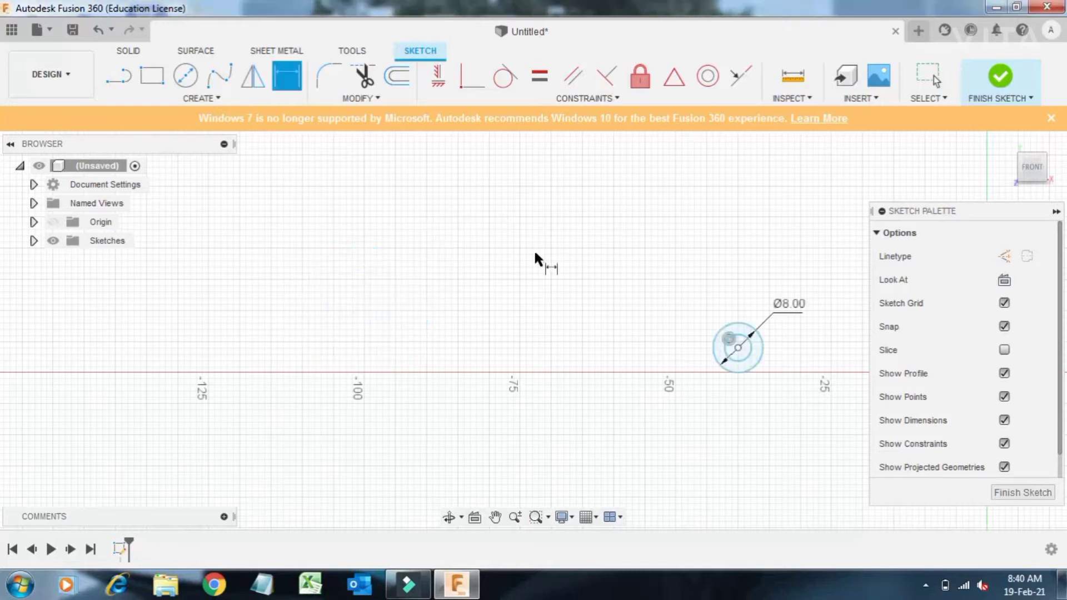
{"action": "scroll", "coordinate": [386, 329], "scroll_direction": "down", "scroll_amount": 2}
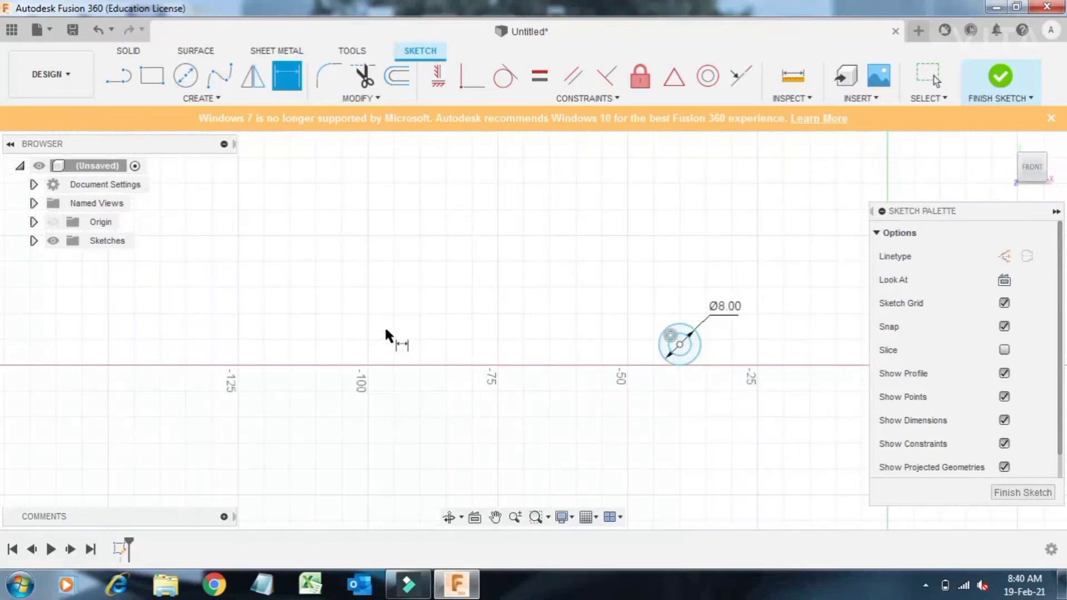
{"action": "scroll", "coordinate": [705, 354], "scroll_direction": "up", "scroll_amount": 2}
{"action": "scroll", "coordinate": [725, 345], "scroll_direction": "up", "scroll_amount": 2}
{"action": "scroll", "coordinate": [711, 350], "scroll_direction": "up", "scroll_amount": 1}
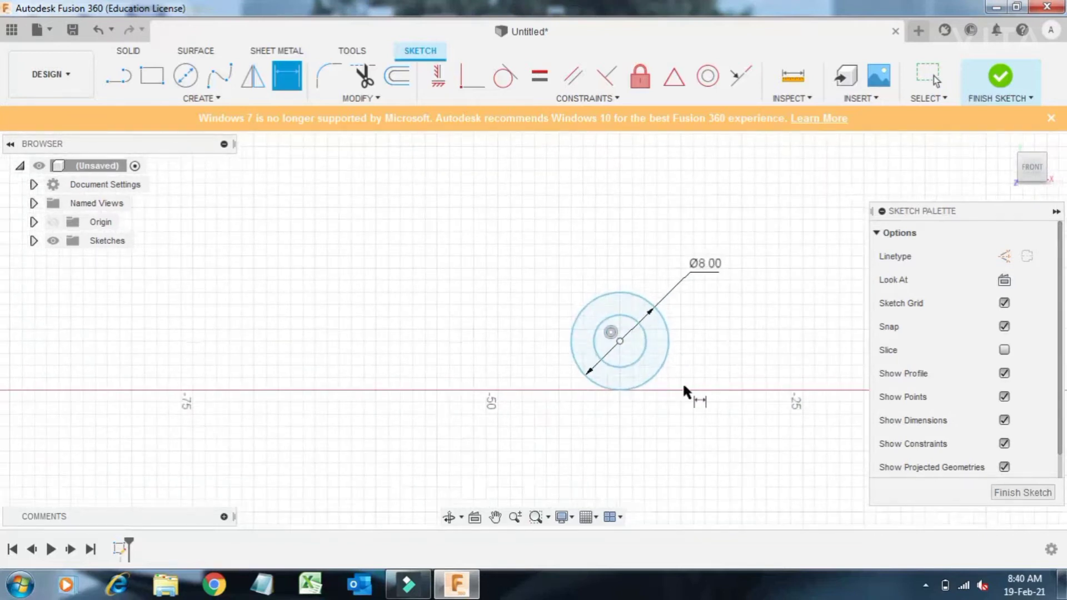
{"action": "scroll", "coordinate": [705, 350], "scroll_direction": "up", "scroll_amount": 3}
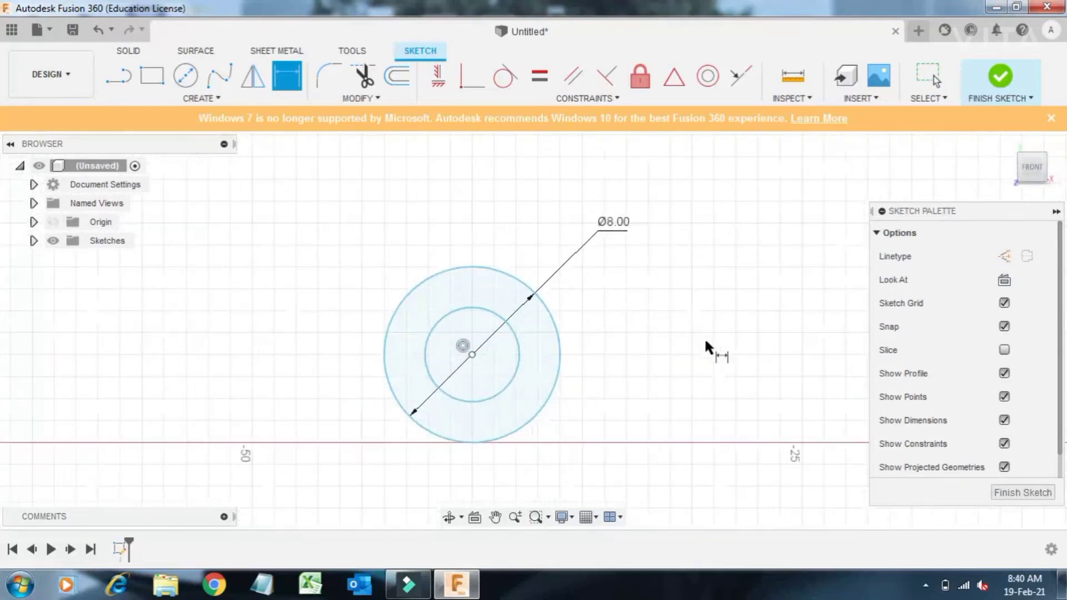
- Dimension the inner circle's diameter to 4 mm
{"action": "left_click", "coordinate": [514, 331]}
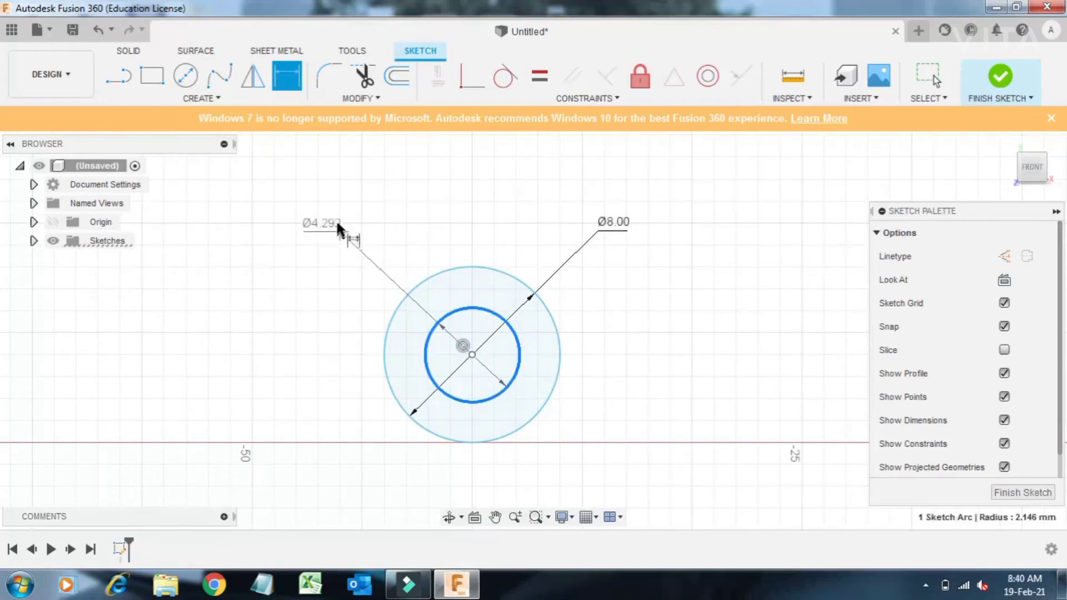
{"action": "left_click", "coordinate": [336, 223]}
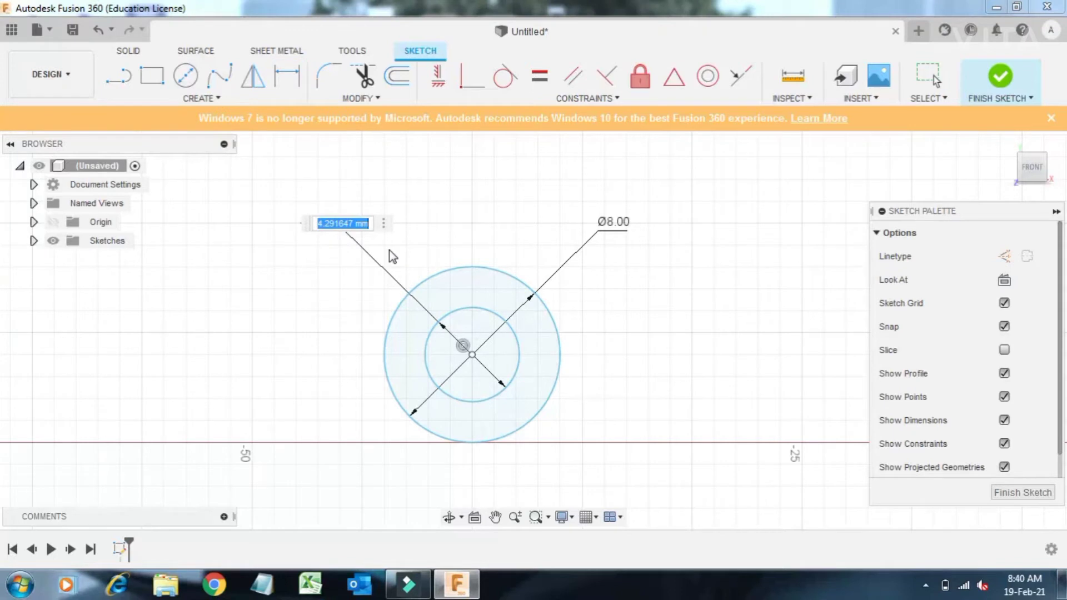
{"action": "type", "text": "4"}
{"action": "key", "text": "Return"}
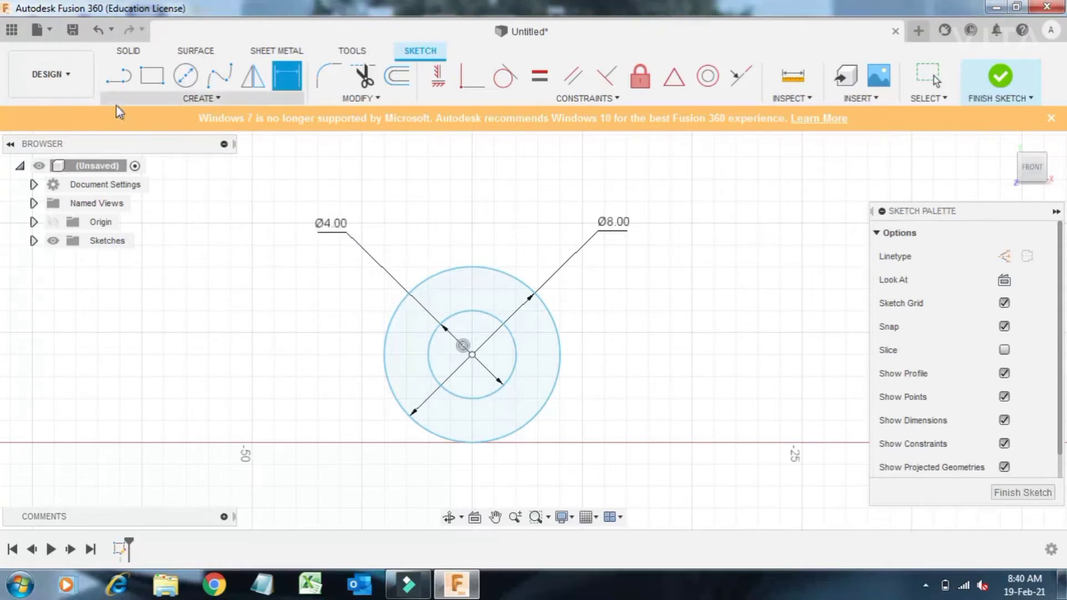
{"action": "left_click", "coordinate": [154, 77]}
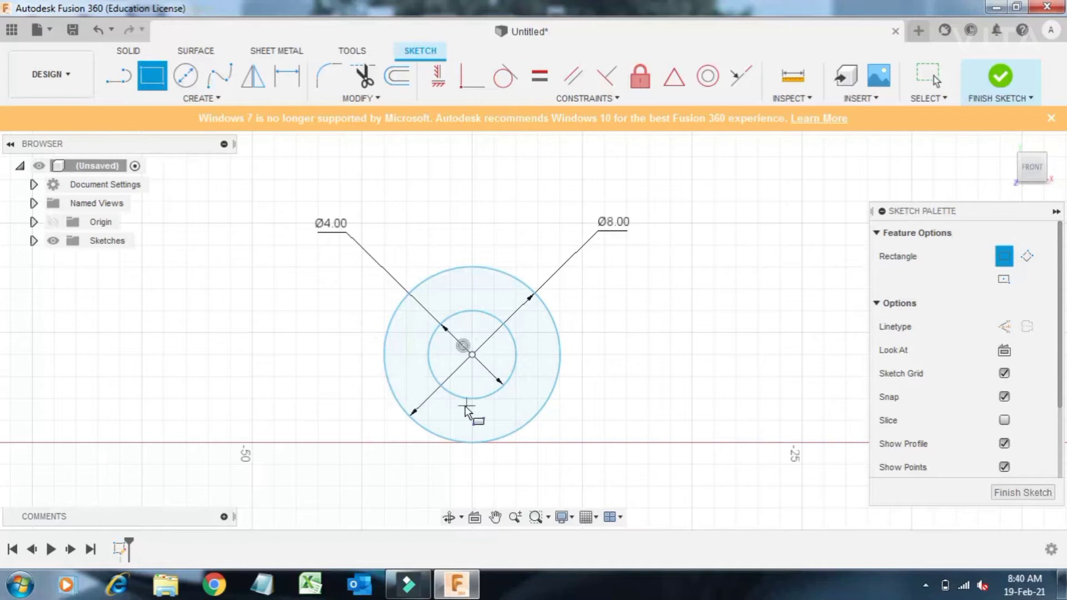
- Draw a thin rectangle from the inner circle's bottom point right to the horizontal axis
{"action": "scroll", "coordinate": [289, 322], "scroll_direction": "down", "scroll_amount": 1}
{"action": "scroll", "coordinate": [281, 314], "scroll_direction": "down", "scroll_amount": 1}
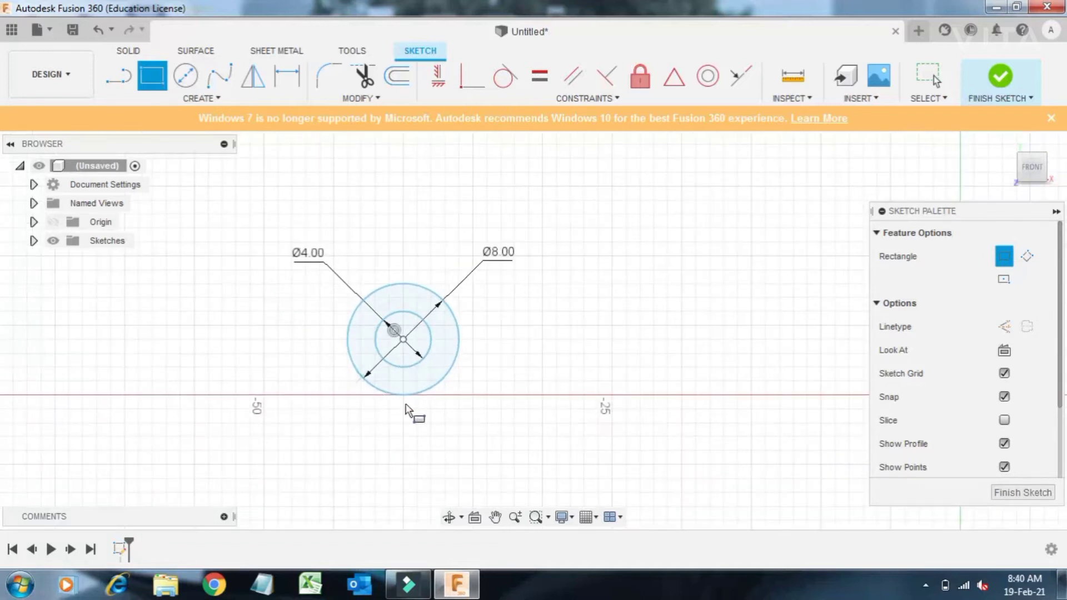
{"action": "left_click", "coordinate": [403, 368]}
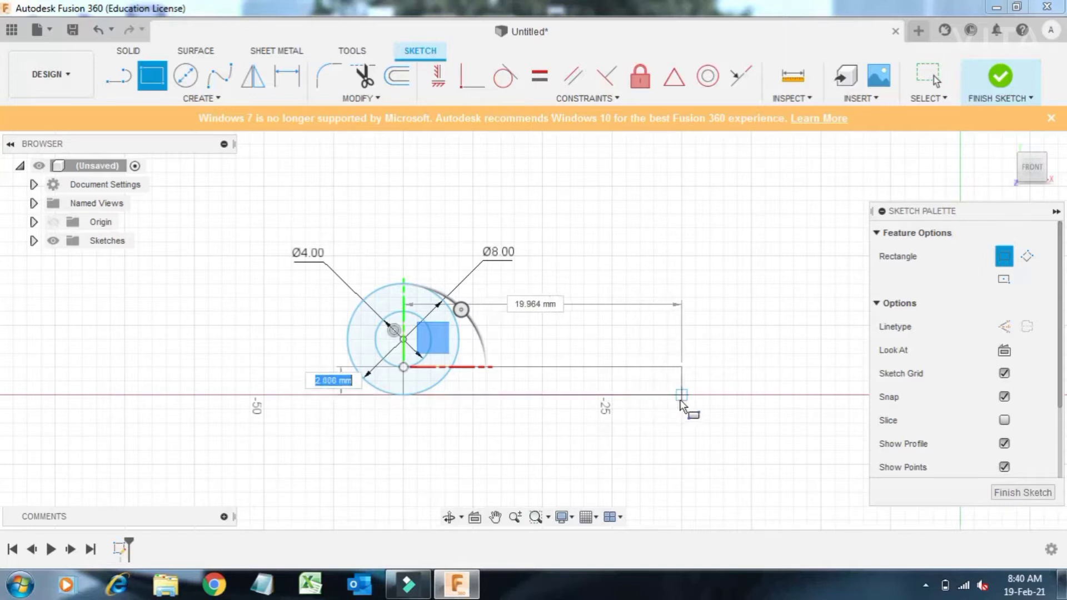
{"action": "left_click", "coordinate": [681, 394]}
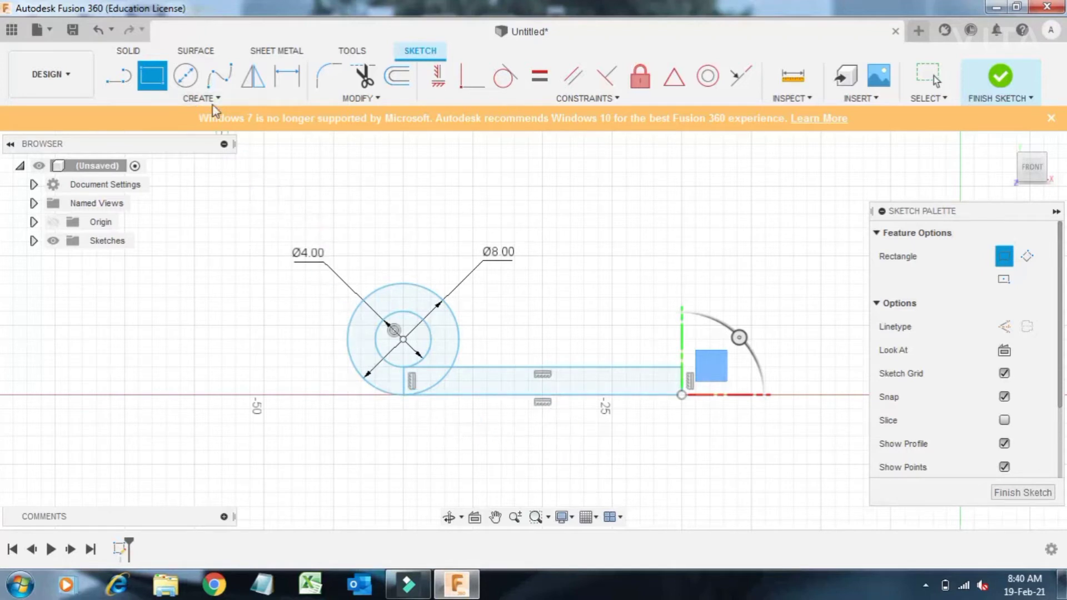
{"action": "left_click", "coordinate": [296, 77]}
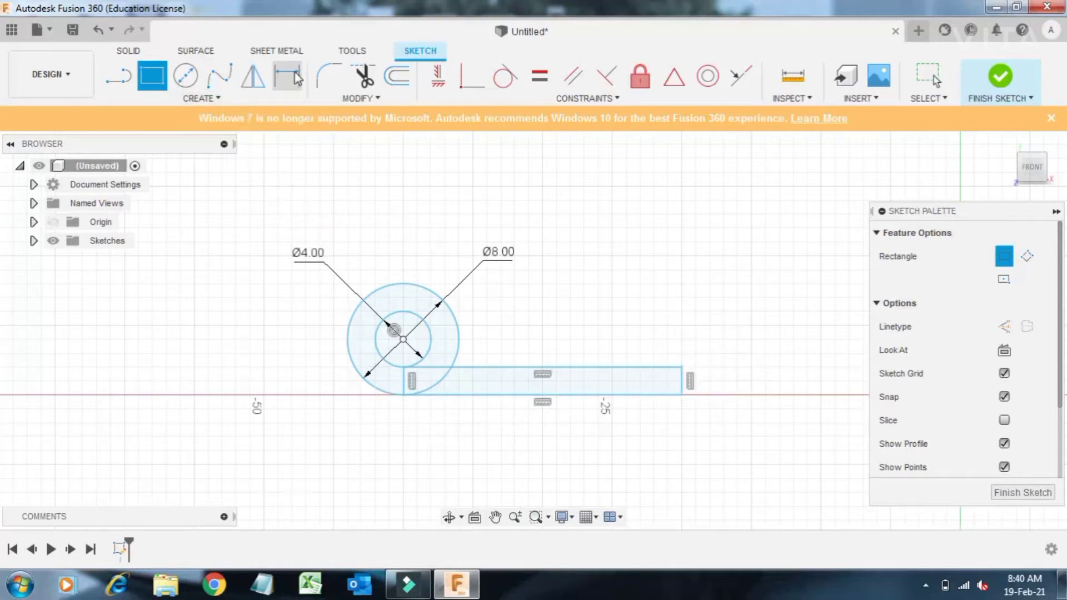
- Dimension the rectangle's top edge, first at 50 then corrected to 25
{"action": "left_click", "coordinate": [595, 367]}
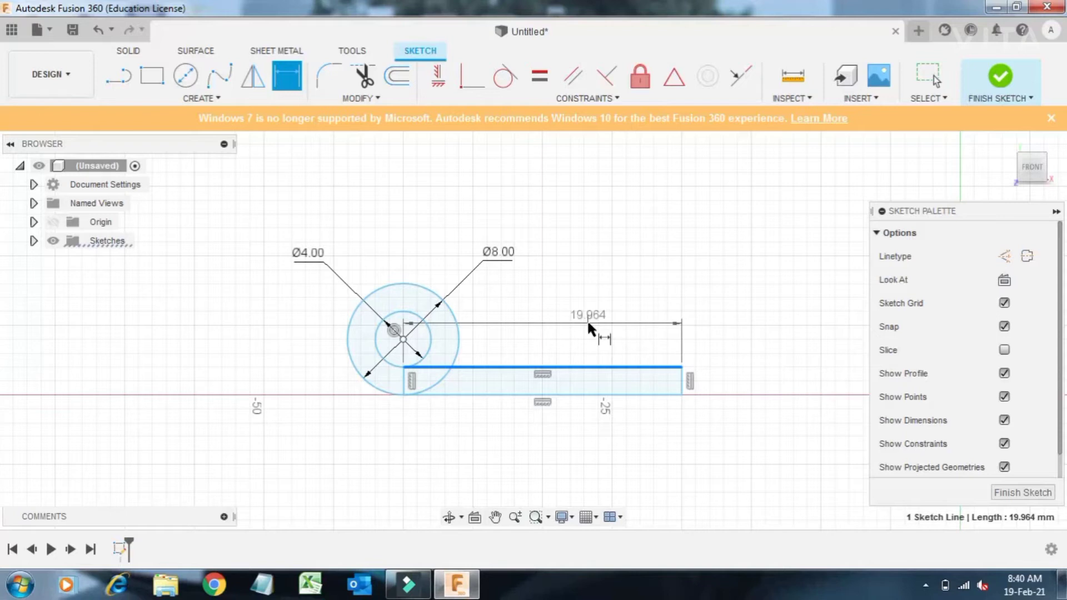
{"action": "left_click", "coordinate": [587, 324]}
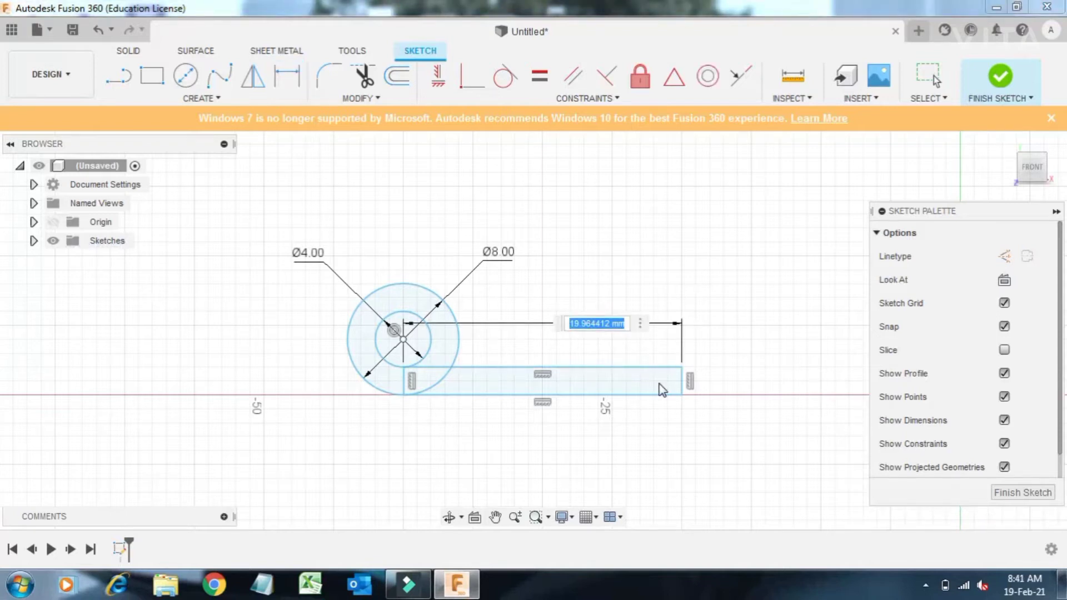
{"action": "type", "text": "50"}
{"action": "key", "text": "Return"}
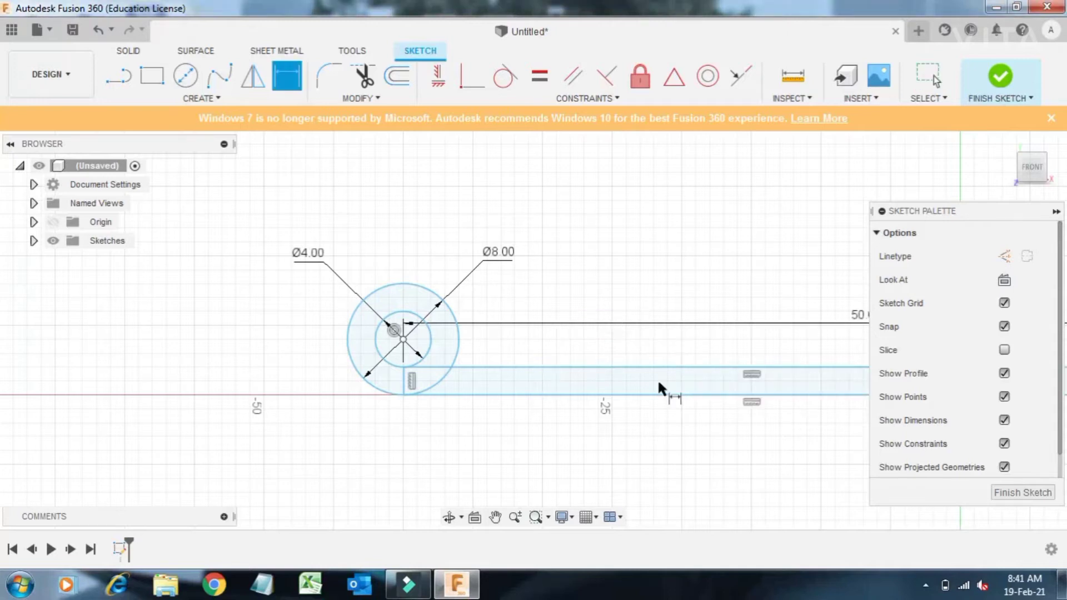
{"action": "scroll", "coordinate": [428, 436], "scroll_direction": "down", "scroll_amount": 2}
{"action": "scroll", "coordinate": [362, 407], "scroll_direction": "down", "scroll_amount": 1}
{"action": "scroll", "coordinate": [359, 407], "scroll_direction": "down", "scroll_amount": 1}
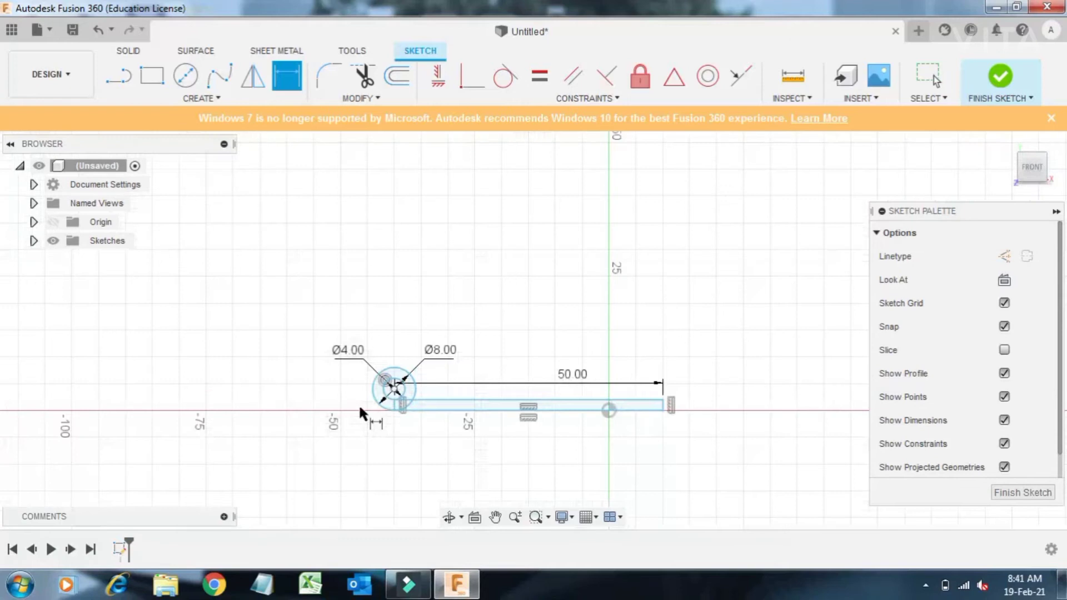
{"action": "double_click", "coordinate": [576, 371]}
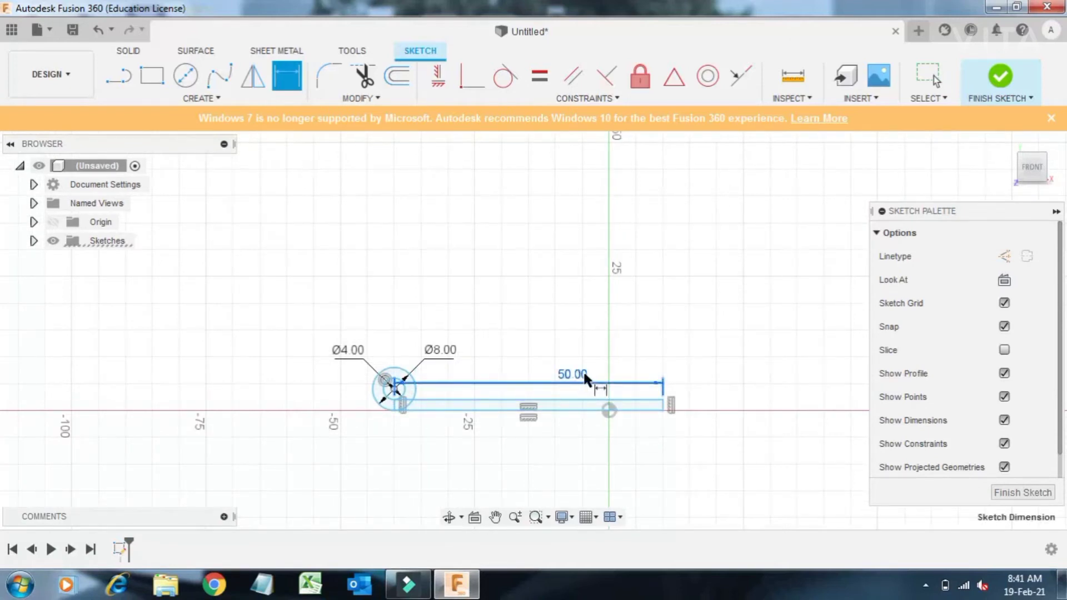
{"action": "type", "text": "25"}
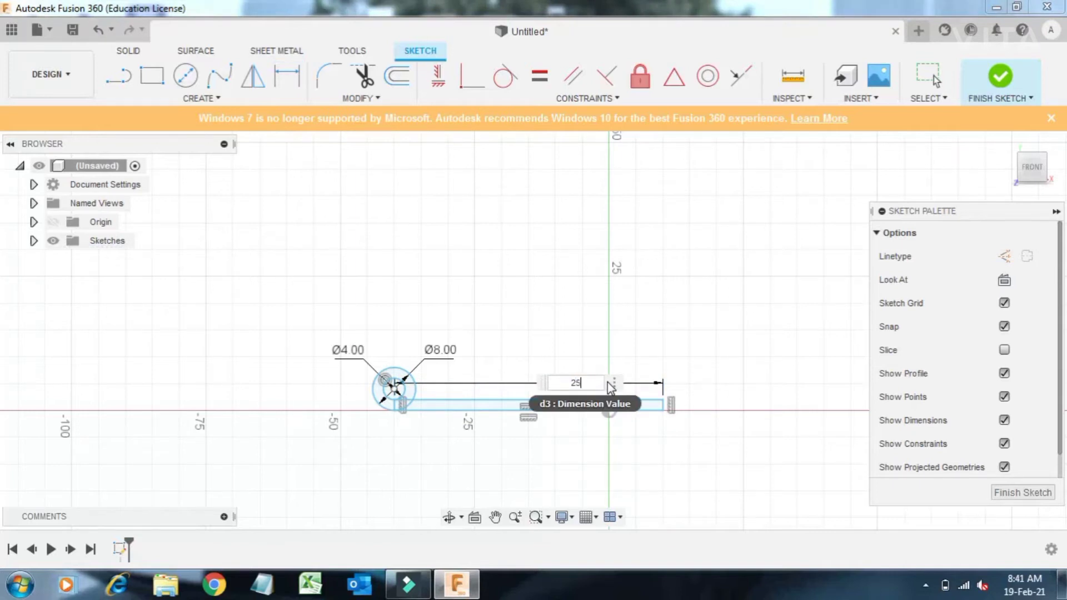
{"action": "key", "text": "Return"}
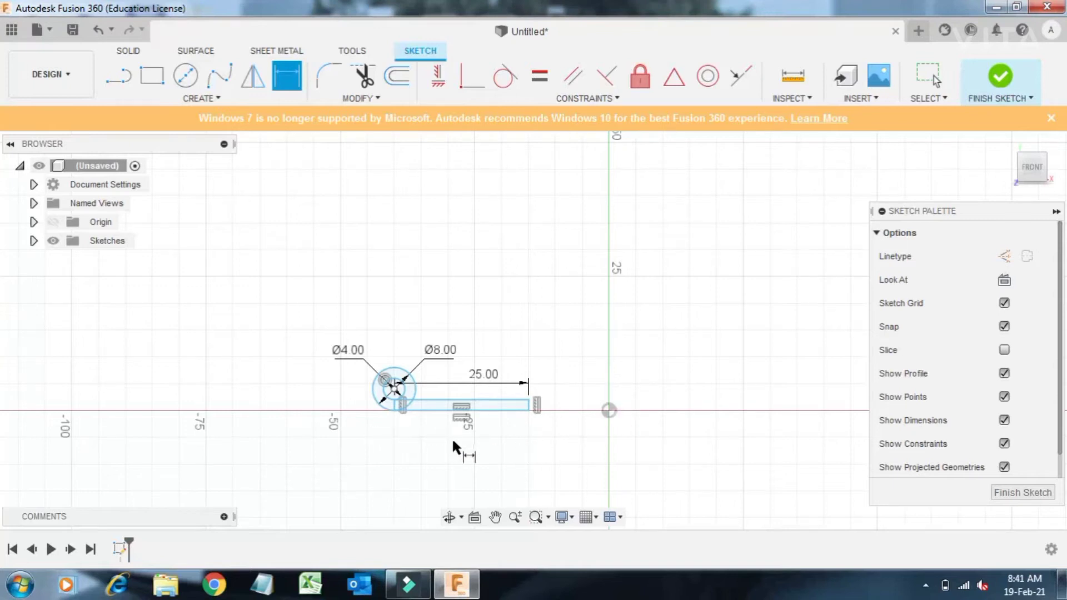
- Dimension the leaf's short end to 2 mm thickness
{"action": "scroll", "coordinate": [523, 427], "scroll_direction": "up", "scroll_amount": 1}
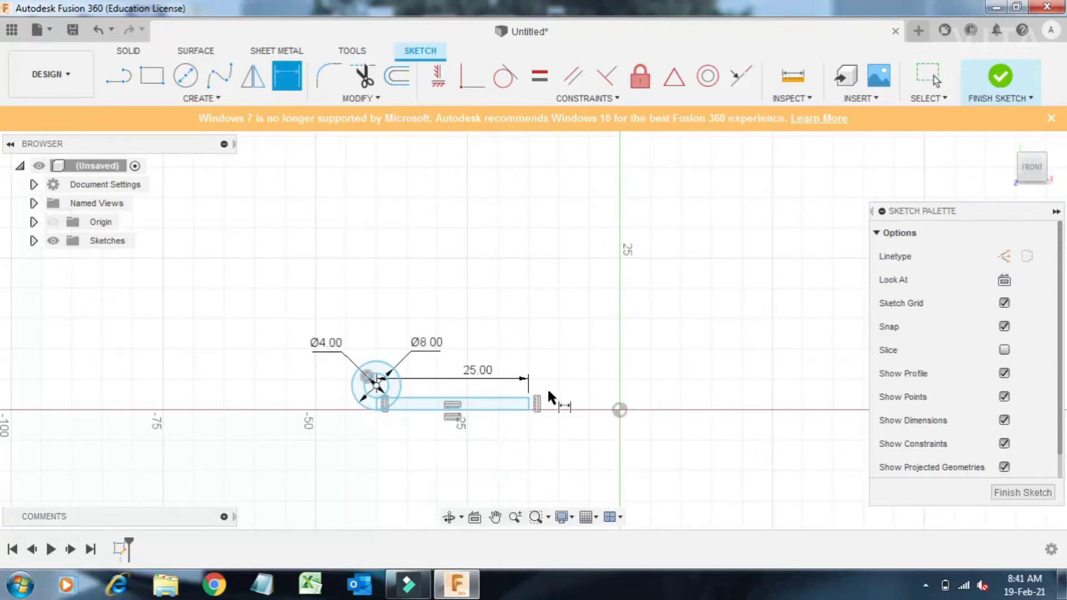
{"action": "scroll", "coordinate": [525, 399], "scroll_direction": "up", "scroll_amount": 2}
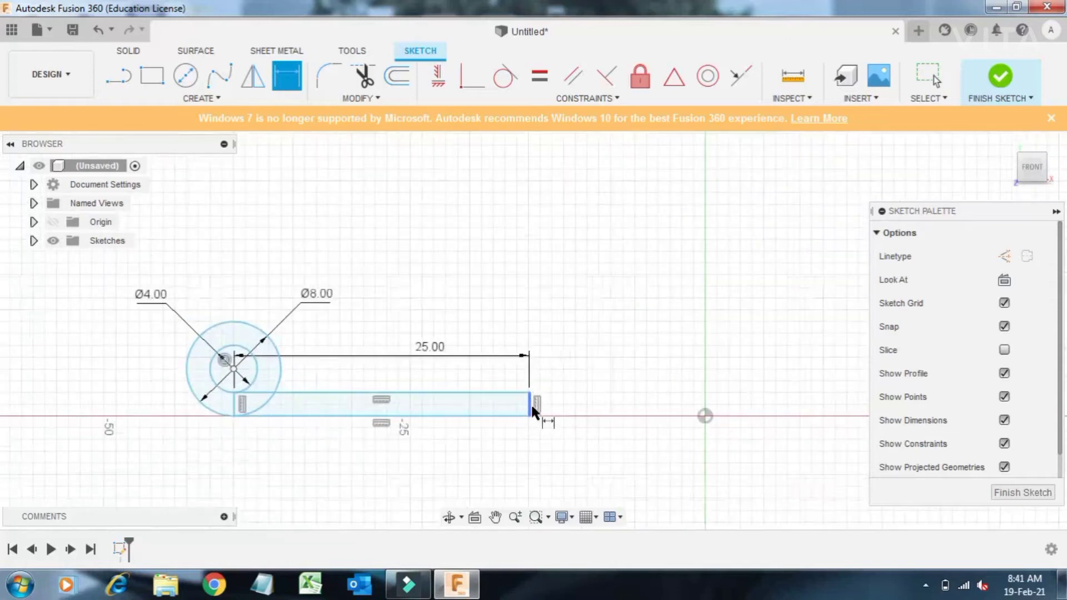
{"action": "left_click", "coordinate": [531, 403]}
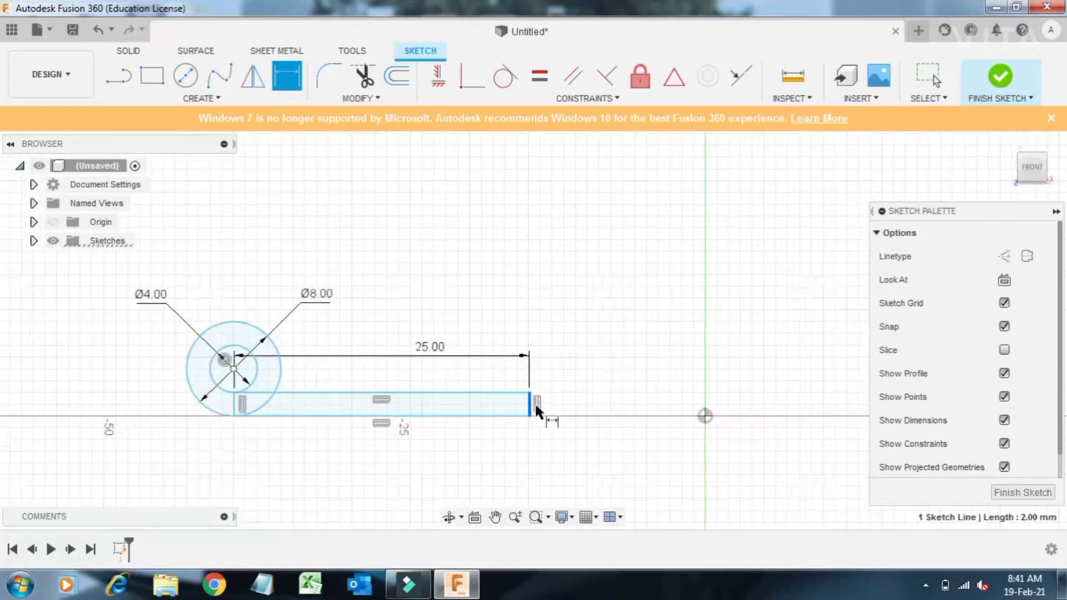
{"action": "left_click", "coordinate": [585, 409]}
{"action": "type", "text": "2"}
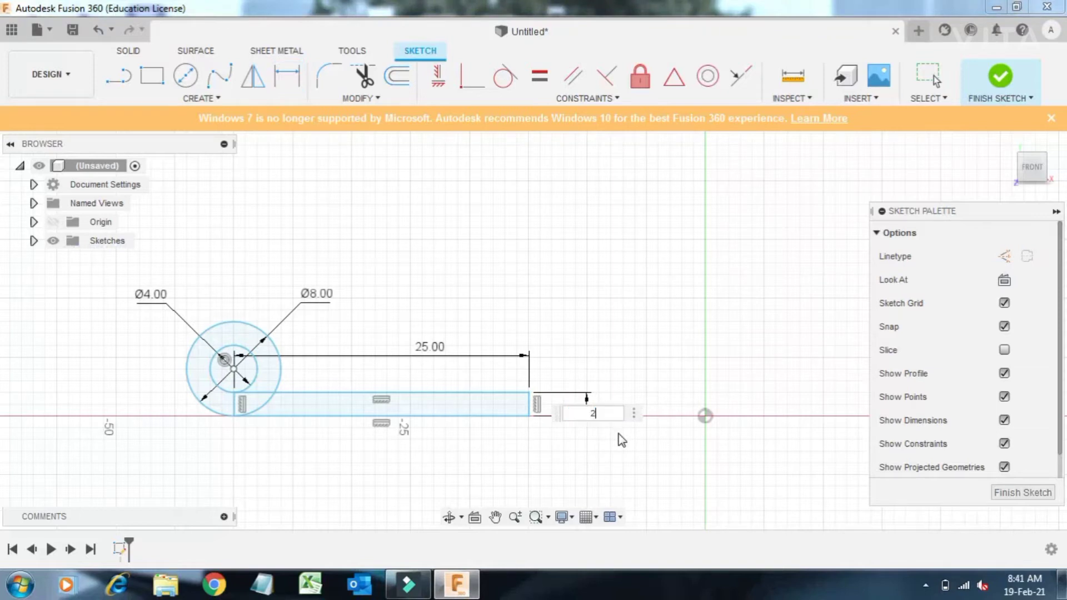
{"action": "key", "text": "Return"}
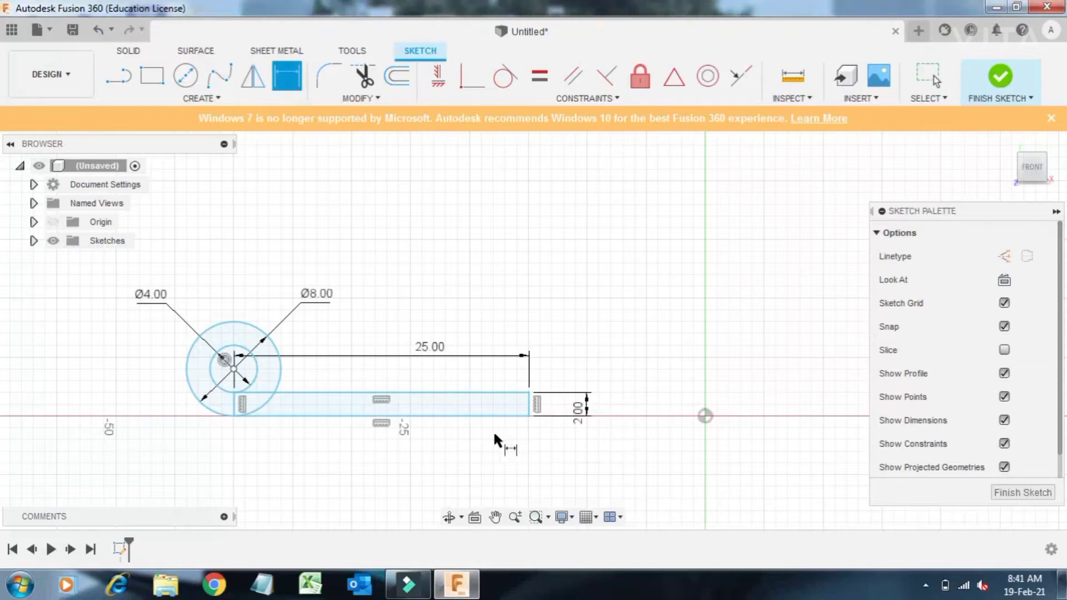
{"action": "scroll", "coordinate": [645, 447], "scroll_direction": "down", "scroll_amount": 3}
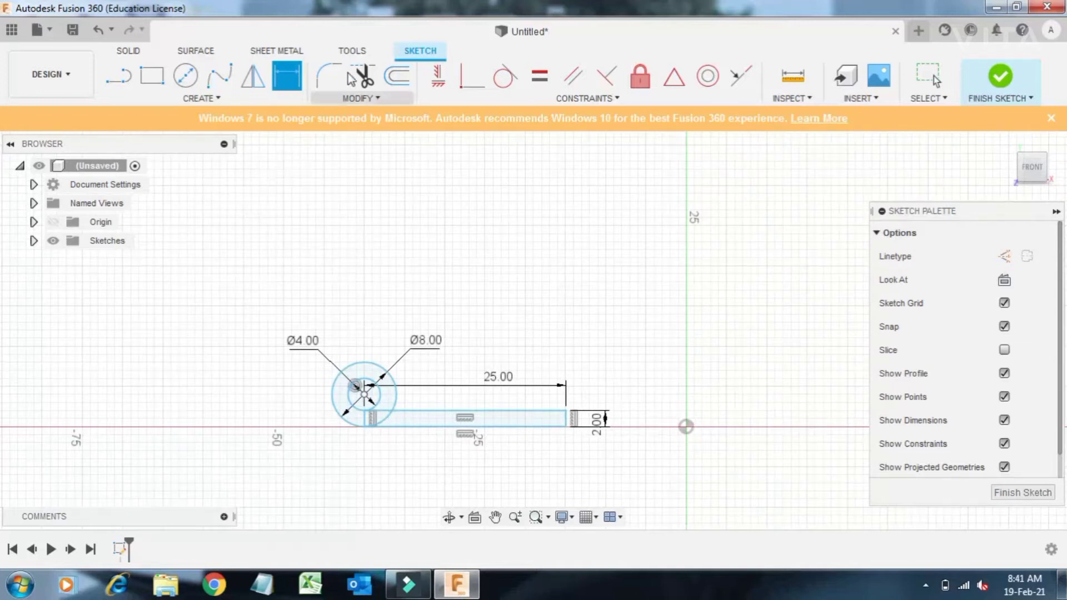
- Trim the outer circle's lower-right arc and the rectangle lines inside the circle
{"action": "left_click", "coordinate": [364, 77]}
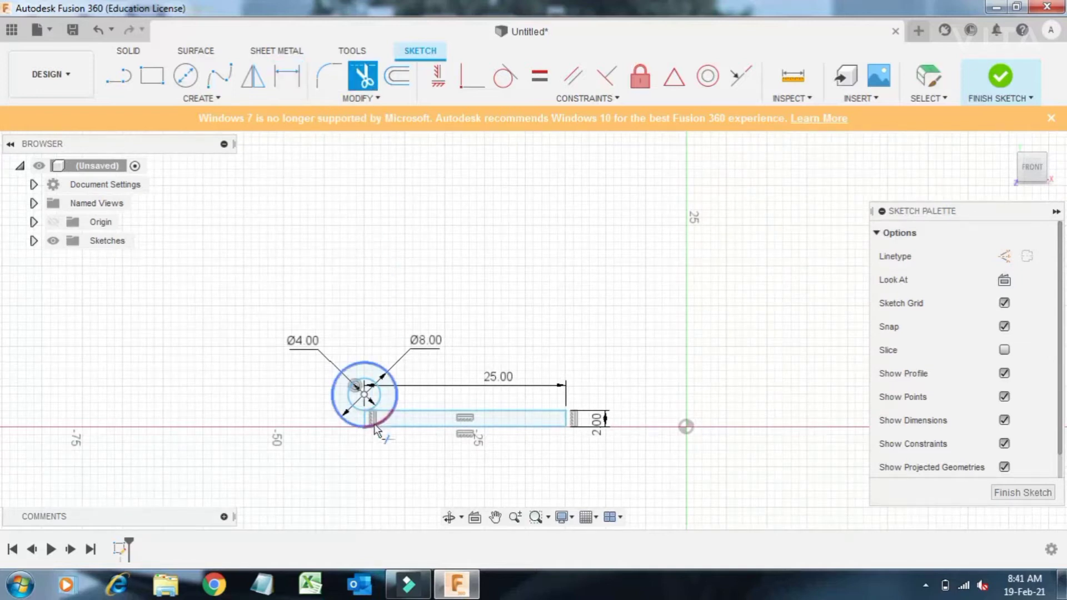
{"action": "scroll", "coordinate": [375, 425], "scroll_direction": "up", "scroll_amount": 2}
{"action": "scroll", "coordinate": [377, 429], "scroll_direction": "up", "scroll_amount": 2}
{"action": "scroll", "coordinate": [378, 431], "scroll_direction": "up", "scroll_amount": 2}
{"action": "scroll", "coordinate": [377, 431], "scroll_direction": "up", "scroll_amount": 2}
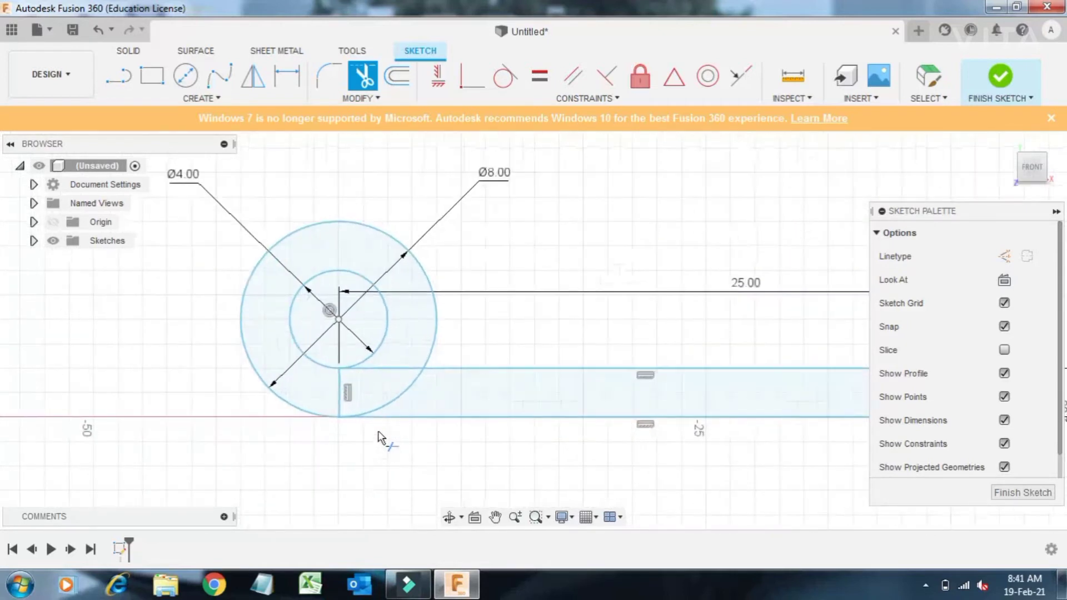
{"action": "scroll", "coordinate": [379, 437], "scroll_direction": "down", "scroll_amount": 1}
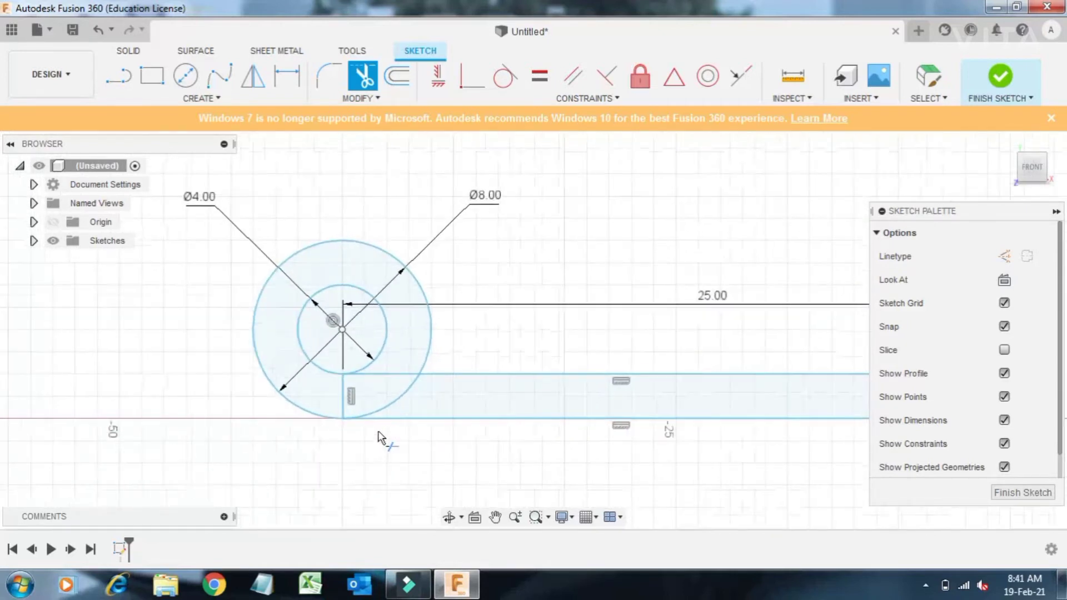
{"action": "left_click", "coordinate": [402, 399]}
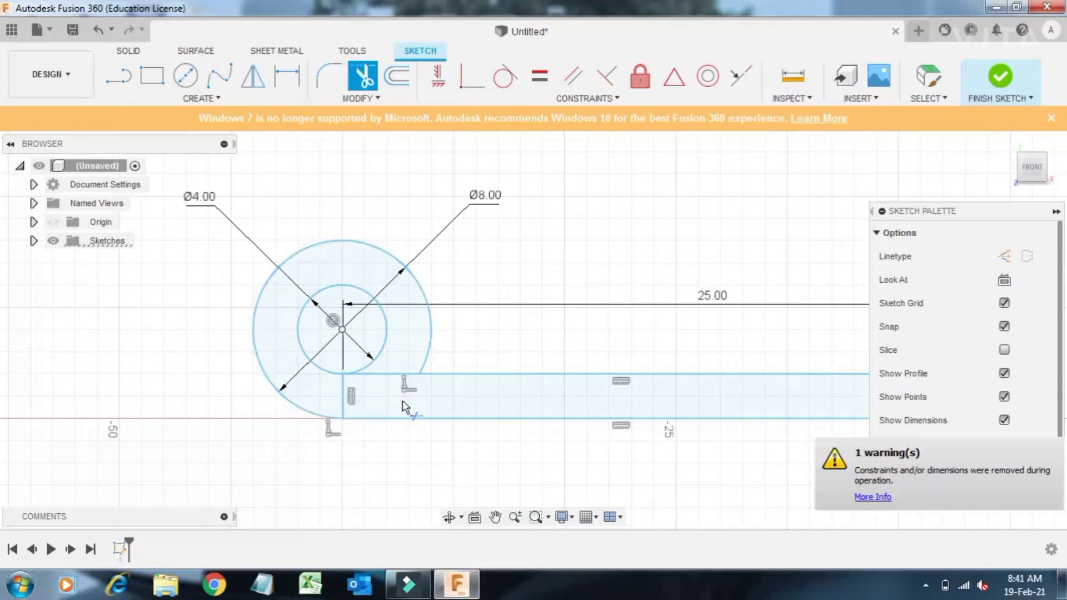
{"action": "left_click", "coordinate": [345, 404]}
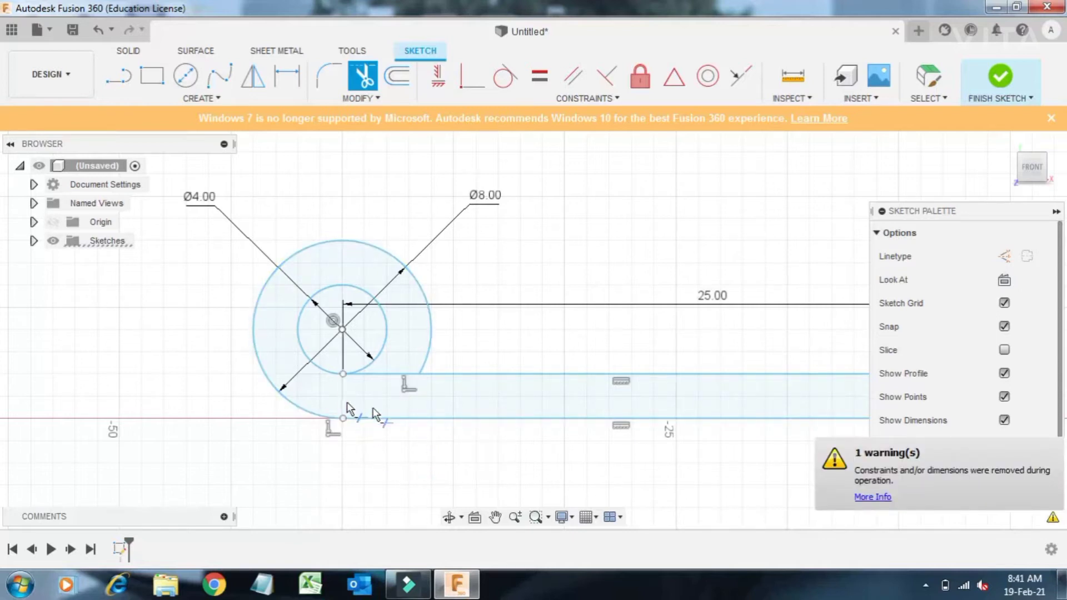
{"action": "left_click", "coordinate": [382, 379]}
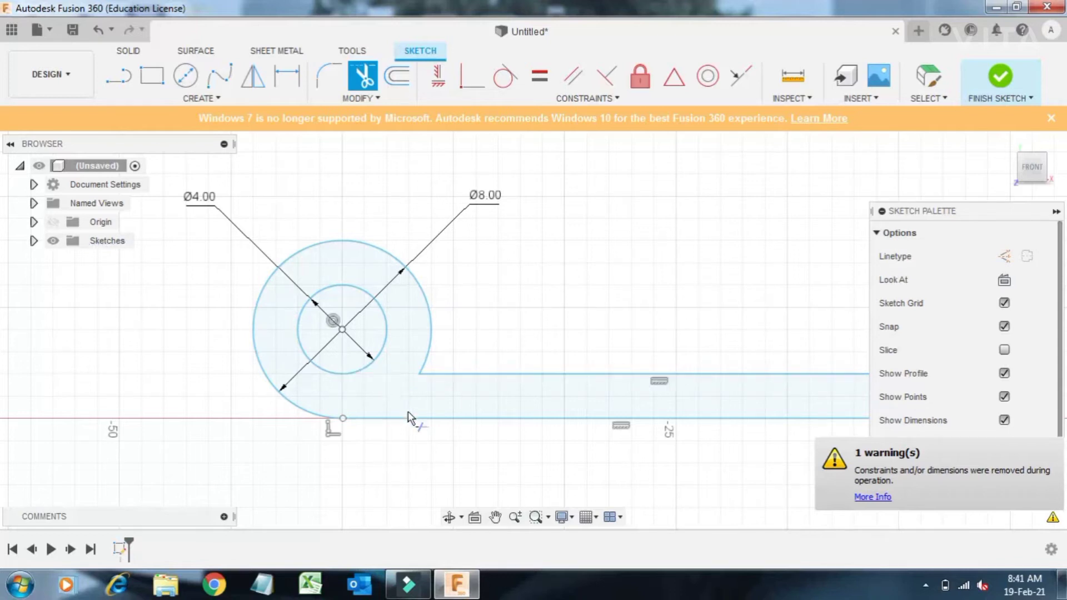
{"action": "scroll", "coordinate": [425, 469], "scroll_direction": "down", "scroll_amount": 1}
{"action": "scroll", "coordinate": [394, 462], "scroll_direction": "down", "scroll_amount": 1}
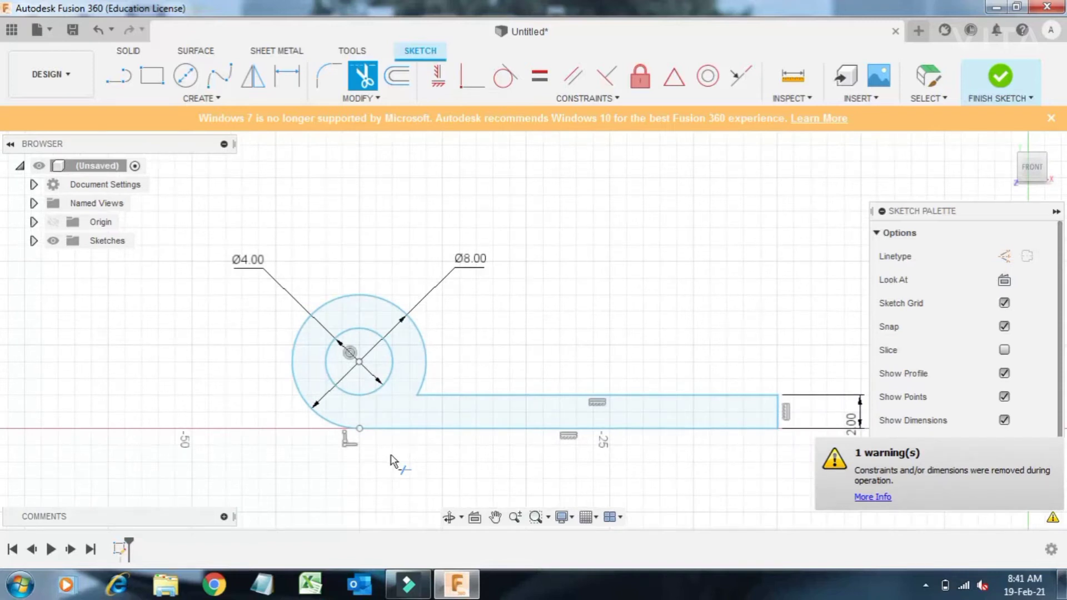
{"action": "key", "text": "Escape"}
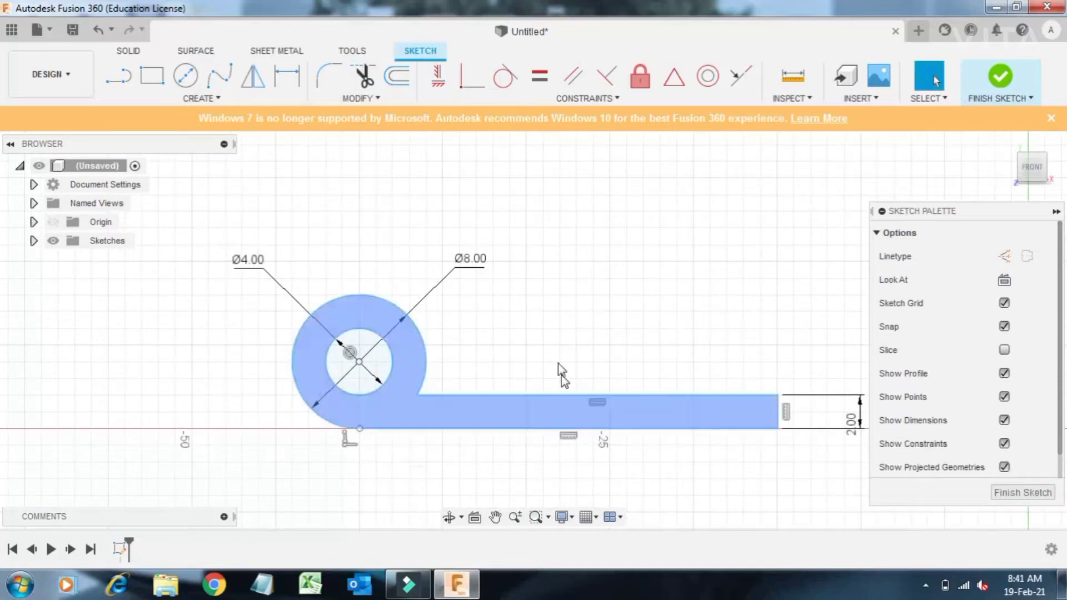
- Finish the sketch, then undo to reopen and review it
{"action": "left_click", "coordinate": [1003, 76]}
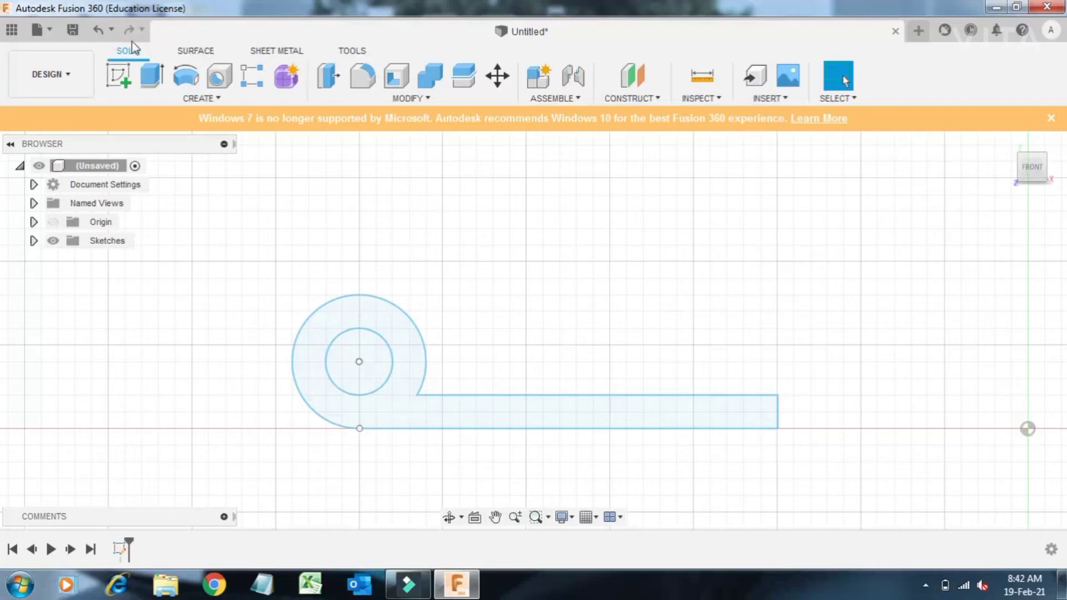
{"action": "left_click", "coordinate": [101, 32]}
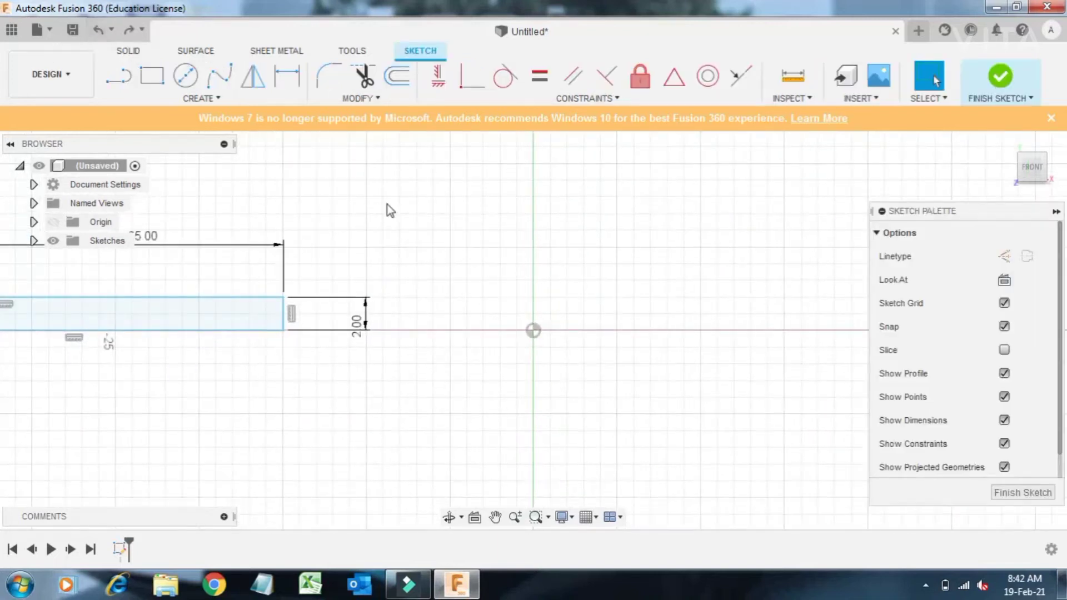
{"action": "scroll", "coordinate": [598, 378], "scroll_direction": "down", "scroll_amount": 2}
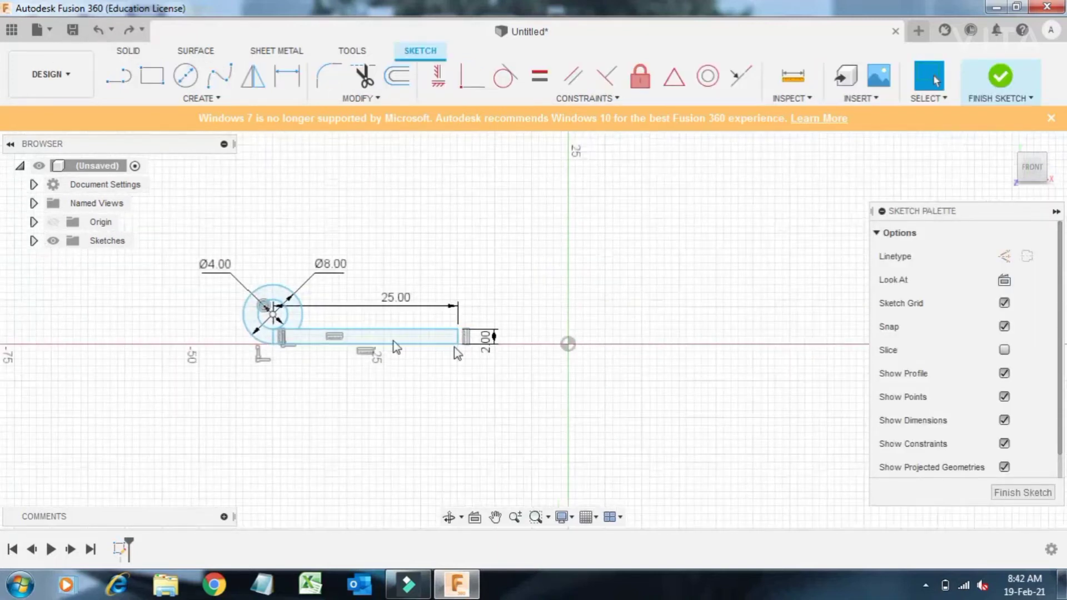
{"action": "scroll", "coordinate": [227, 301], "scroll_direction": "up", "scroll_amount": 1}
{"action": "scroll", "coordinate": [227, 302], "scroll_direction": "down", "scroll_amount": 1}
{"action": "scroll", "coordinate": [220, 301], "scroll_direction": "down", "scroll_amount": 1}
{"action": "scroll", "coordinate": [219, 304], "scroll_direction": "up", "scroll_amount": 2}
{"action": "scroll", "coordinate": [214, 309], "scroll_direction": "up", "scroll_amount": 1}
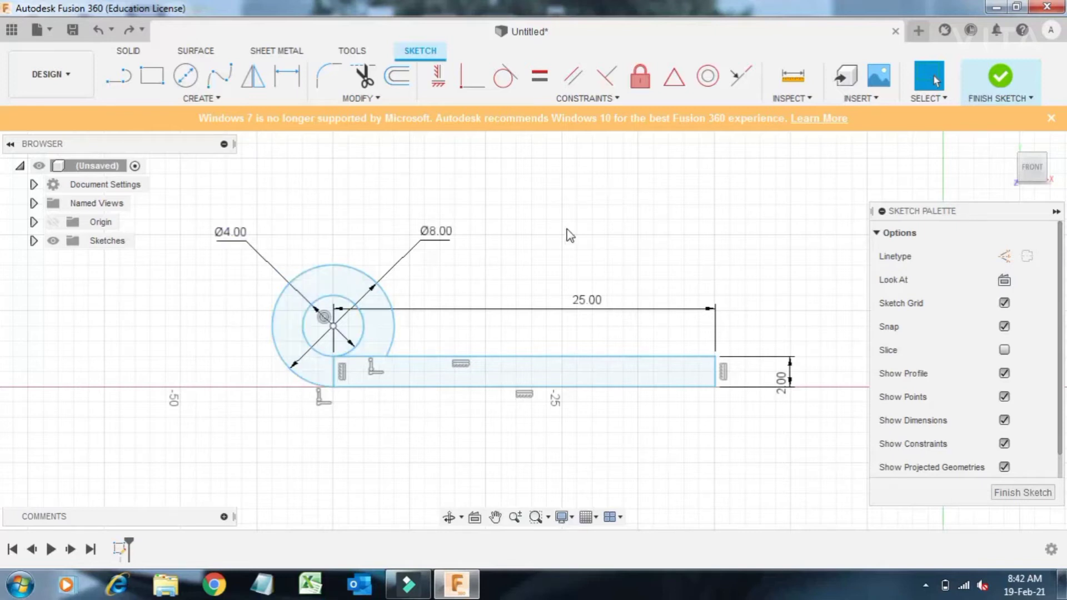
- Finish the sketch again and return to the home isometric view
{"action": "left_click", "coordinate": [1000, 78]}
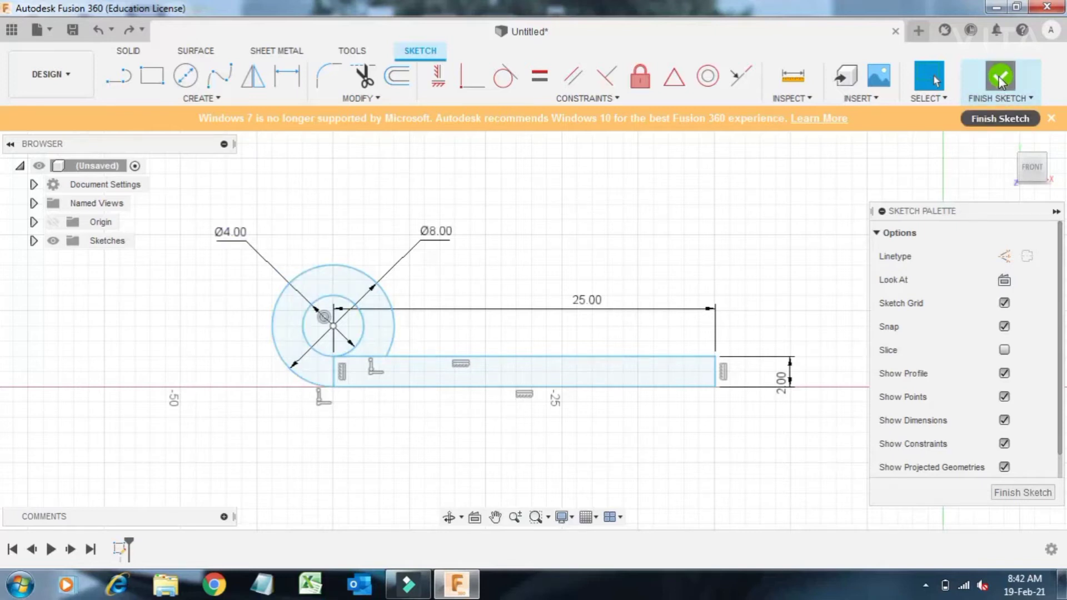
{"action": "left_click", "coordinate": [1011, 143]}
{"action": "scroll", "coordinate": [316, 426], "scroll_direction": "down", "scroll_amount": 3}
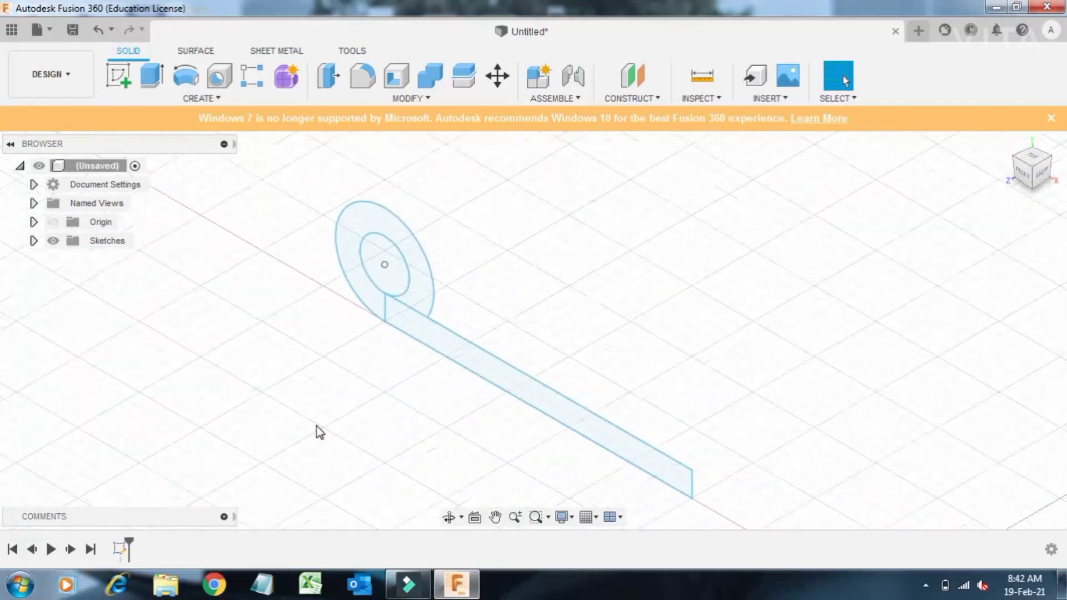
- Extrude the 25 × 2 leaf profile 50 mm into a new solid slab
{"action": "scroll", "coordinate": [319, 428], "scroll_direction": "down", "scroll_amount": 2}
{"action": "scroll", "coordinate": [320, 427], "scroll_direction": "down", "scroll_amount": 1}
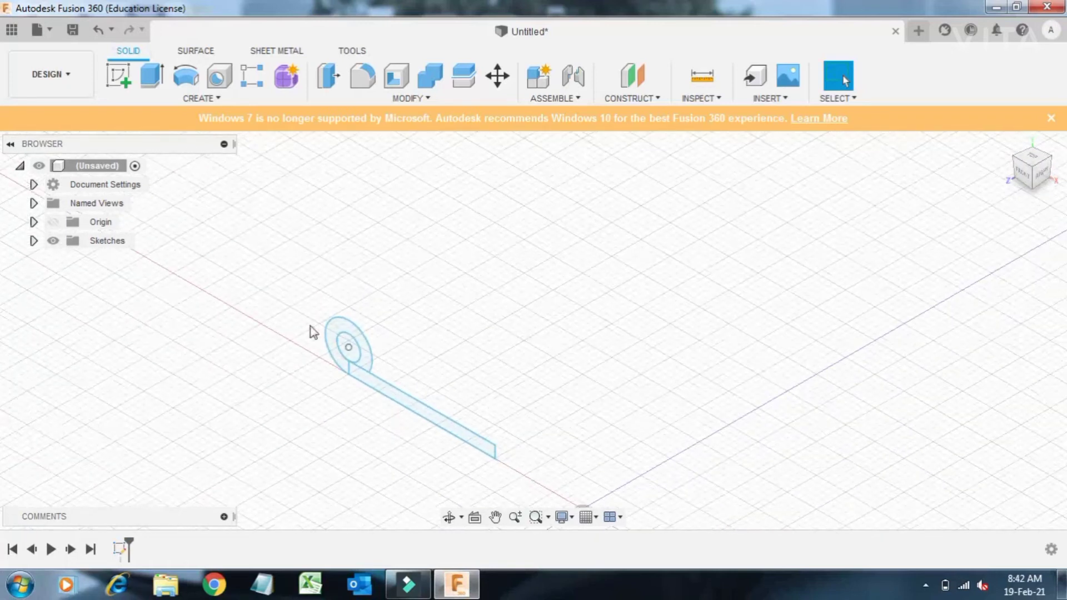
{"action": "left_click", "coordinate": [153, 75]}
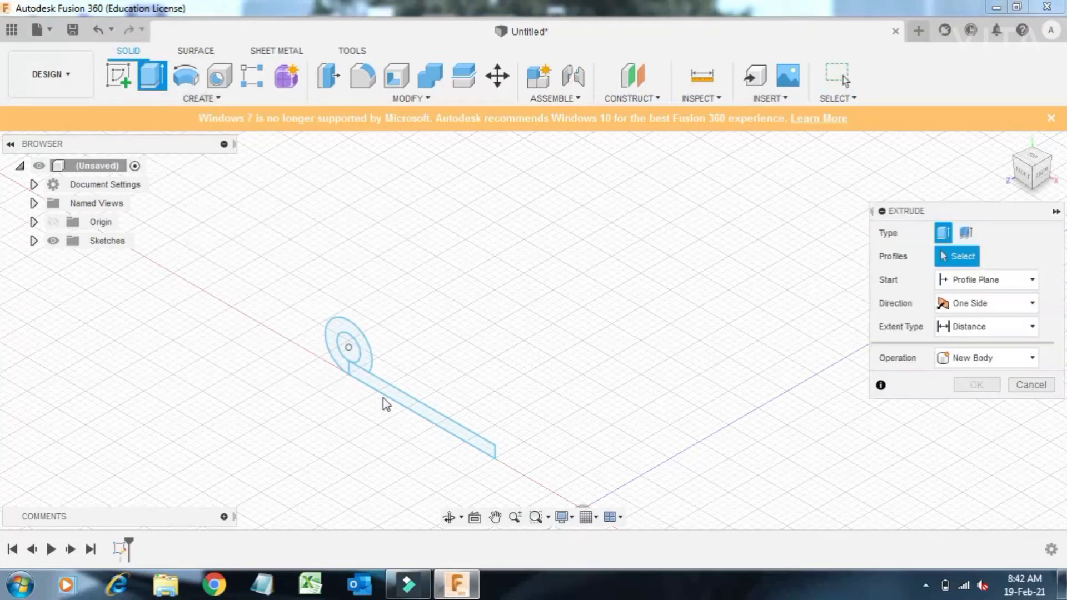
{"action": "left_click", "coordinate": [398, 399]}
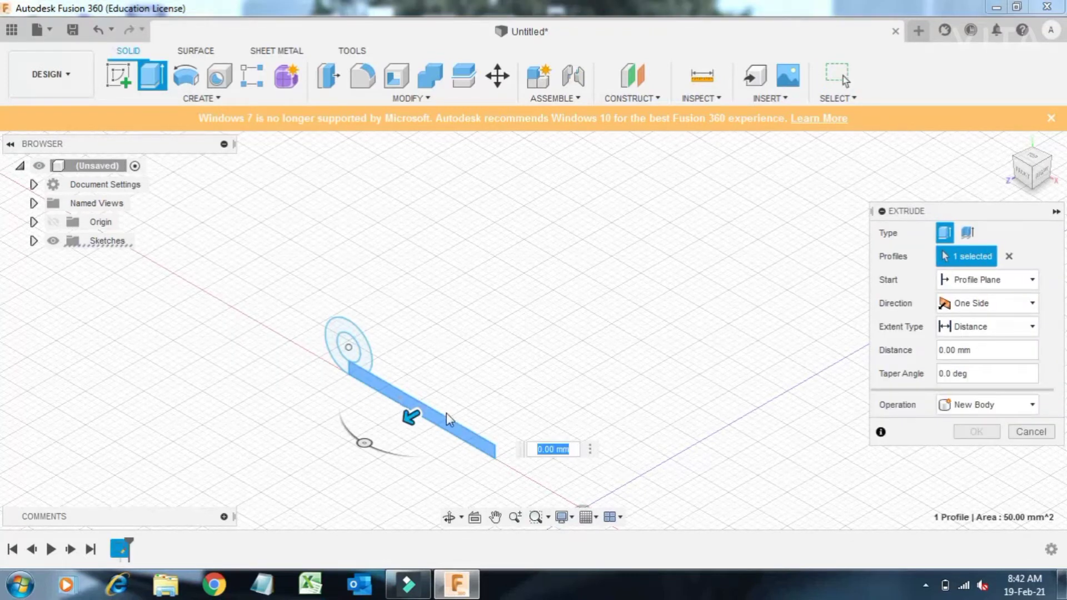
{"action": "mouse_move", "coordinate": [411, 418]}
{"action": "left_mouse_down"}
{"action": "mouse_move", "coordinate": [583, 380]}
{"action": "mouse_move", "coordinate": [618, 352]}
{"action": "mouse_move", "coordinate": [688, 340]}
{"action": "mouse_move", "coordinate": [746, 316]}
{"action": "mouse_move", "coordinate": [738, 309]}
{"action": "left_mouse_up"}
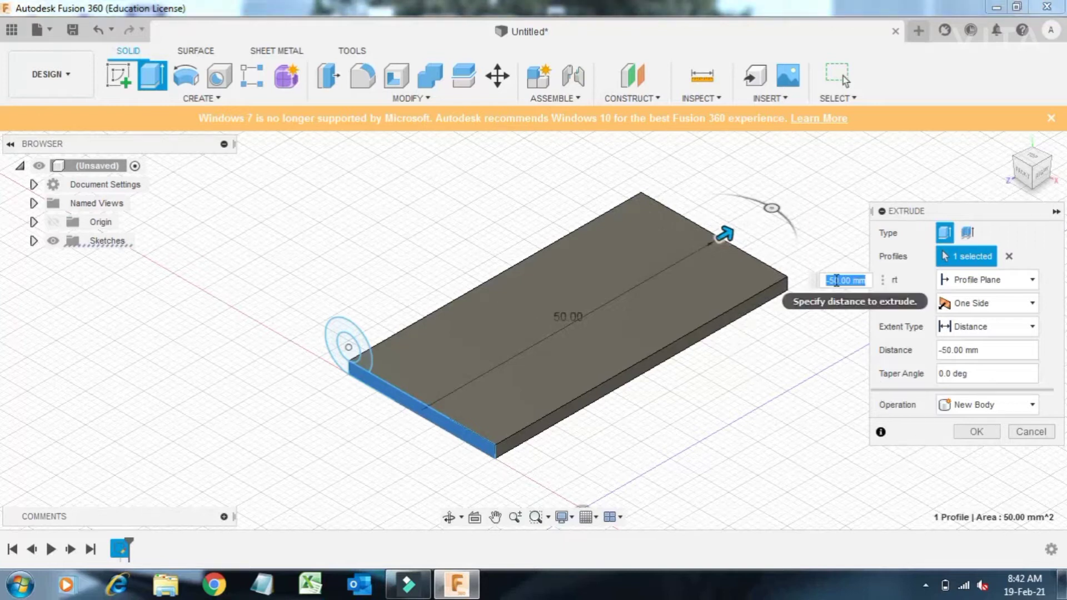
{"action": "left_click", "coordinate": [993, 432]}
{"action": "scroll", "coordinate": [254, 440], "scroll_direction": "down", "scroll_amount": 3}
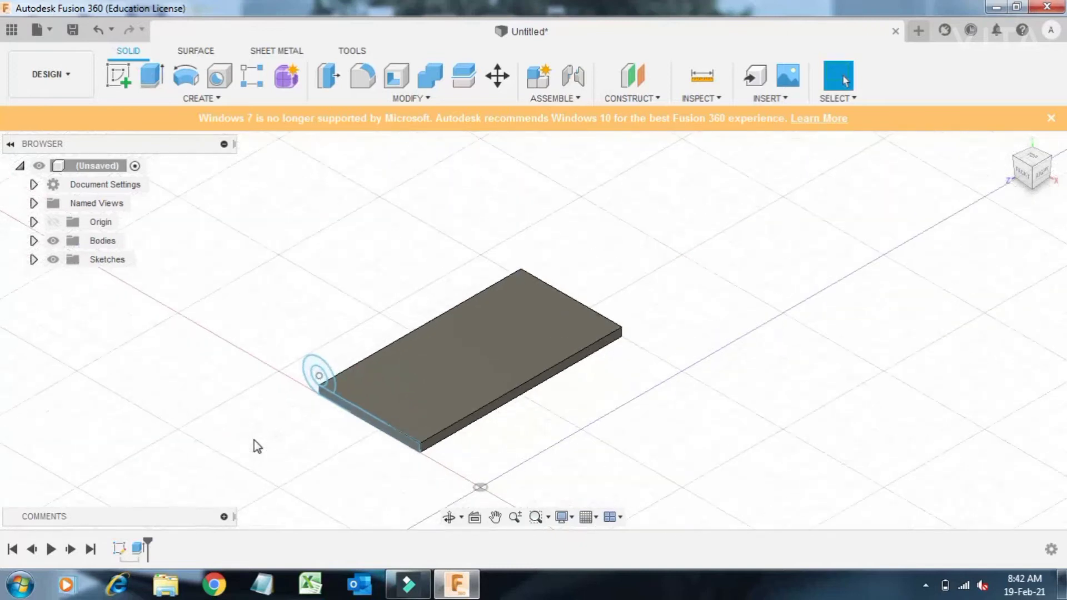
- Extrude the ring-shaped circle profile 10 mm, joined to the leaf, as the knuckle
{"action": "scroll", "coordinate": [266, 418], "scroll_direction": "up", "scroll_amount": 1}
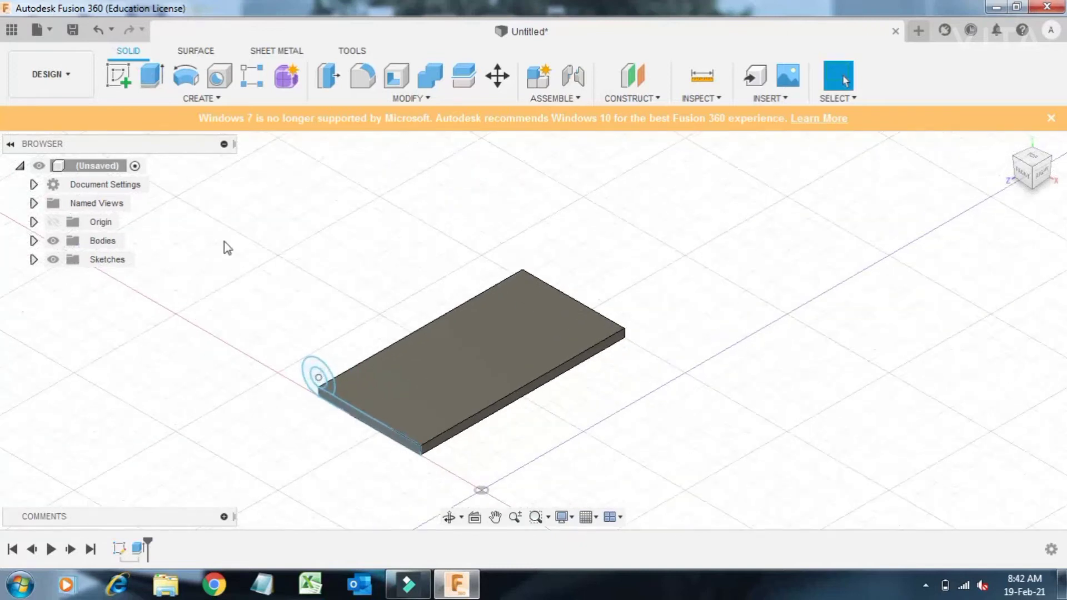
{"action": "left_click", "coordinate": [146, 76]}
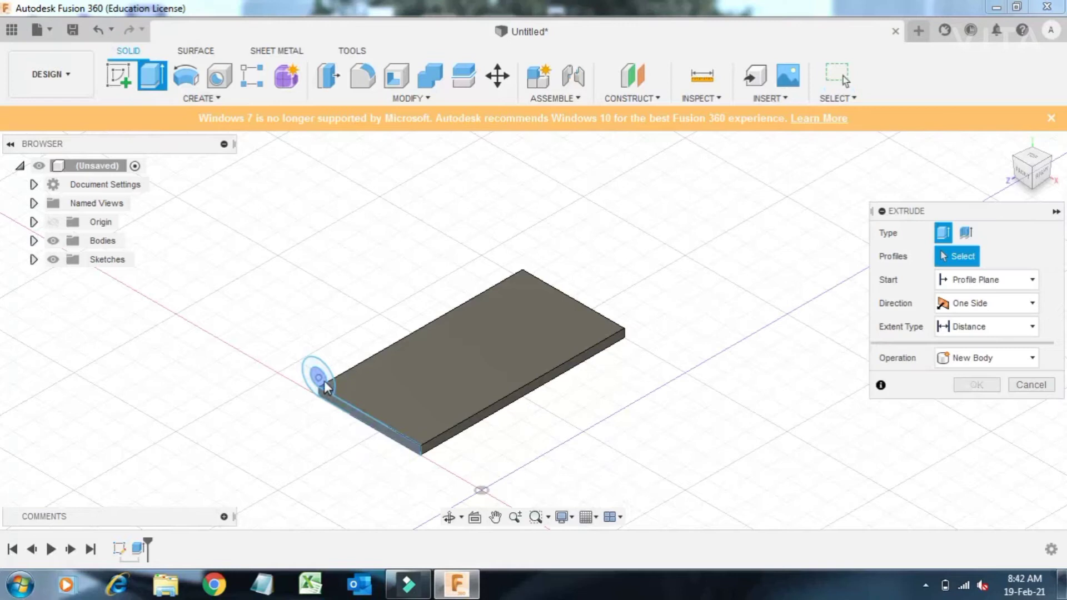
{"action": "left_click", "coordinate": [330, 380]}
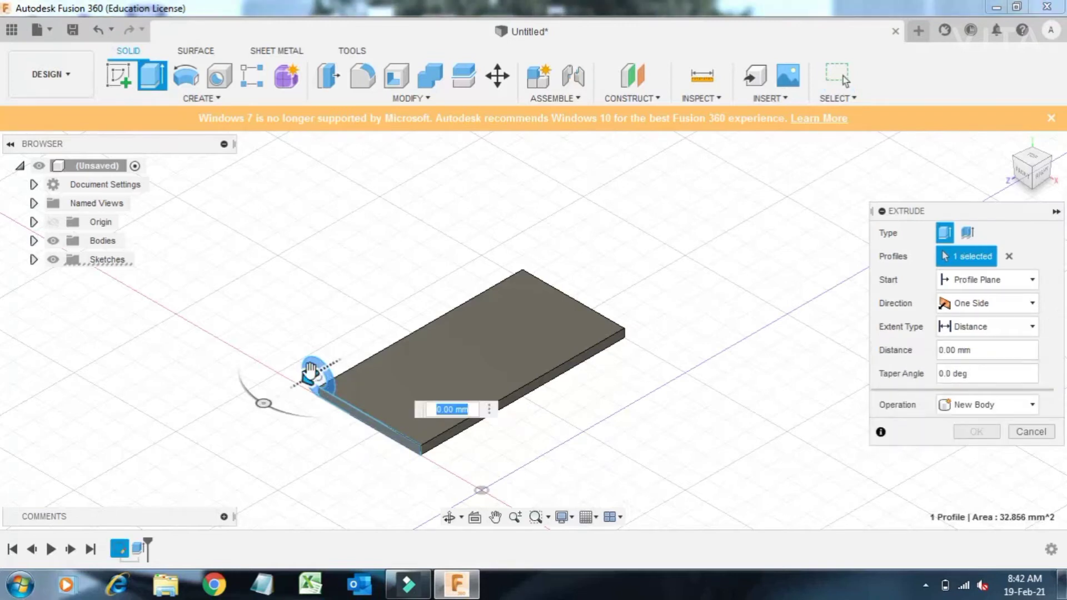
{"action": "left_click_drag", "start_coordinate": [324, 370], "coordinate": [356, 344]}
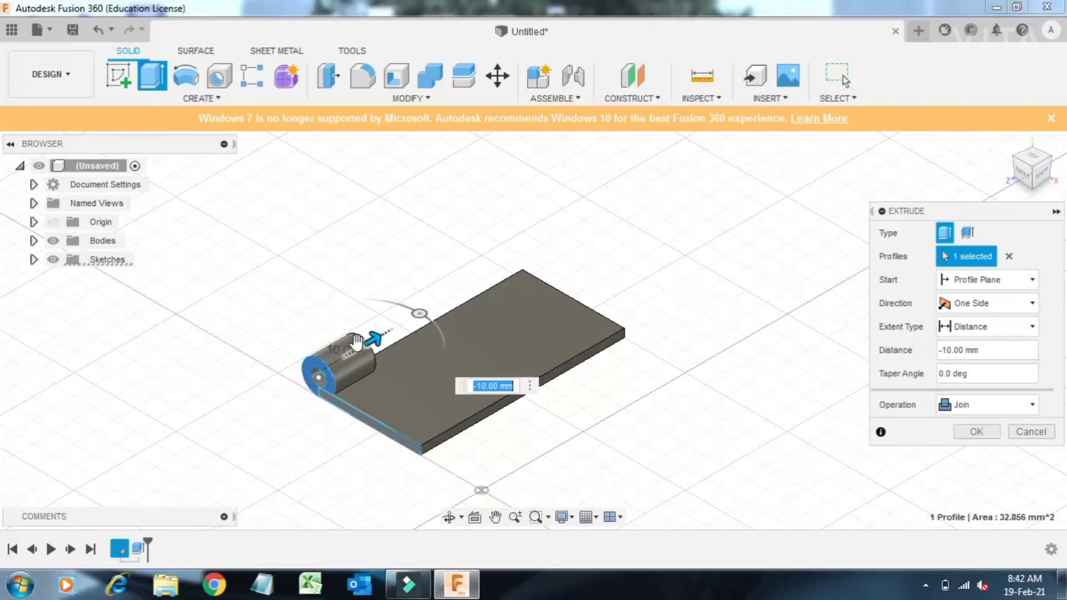
{"action": "left_click", "coordinate": [977, 432]}
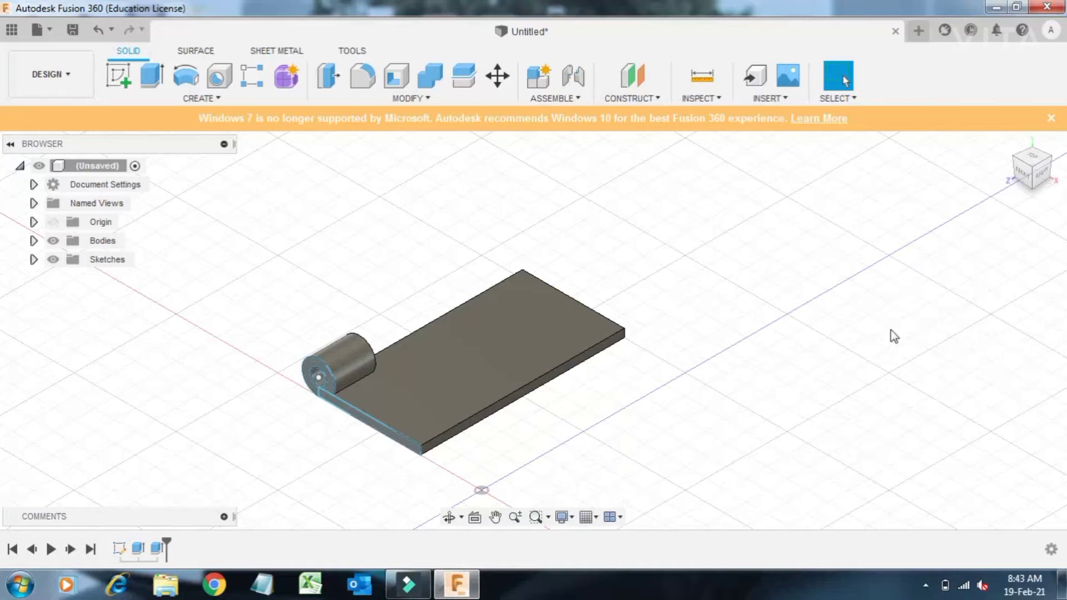
- Pattern the knuckle feature along the plate's long edge: 3 copies across -40 mm
{"action": "left_click", "coordinate": [249, 79]}
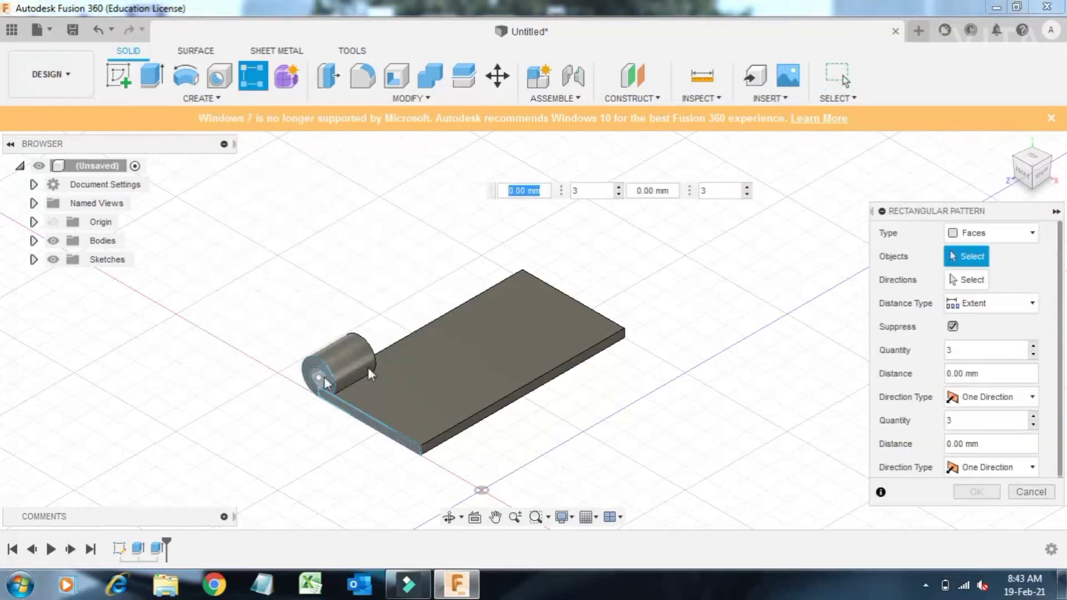
{"action": "left_click", "coordinate": [1001, 231]}
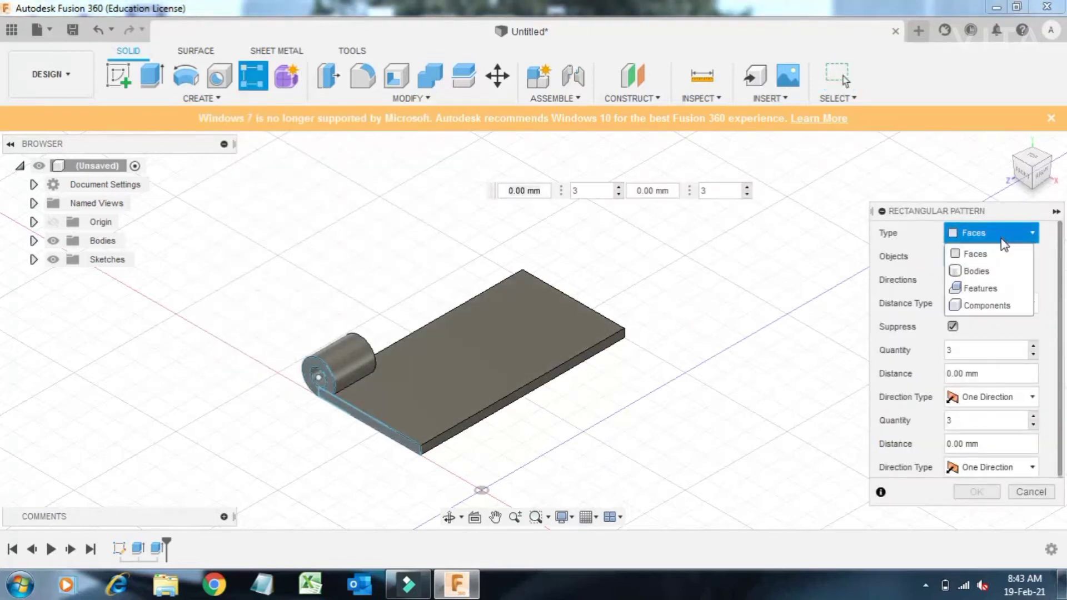
{"action": "left_click", "coordinate": [977, 289]}
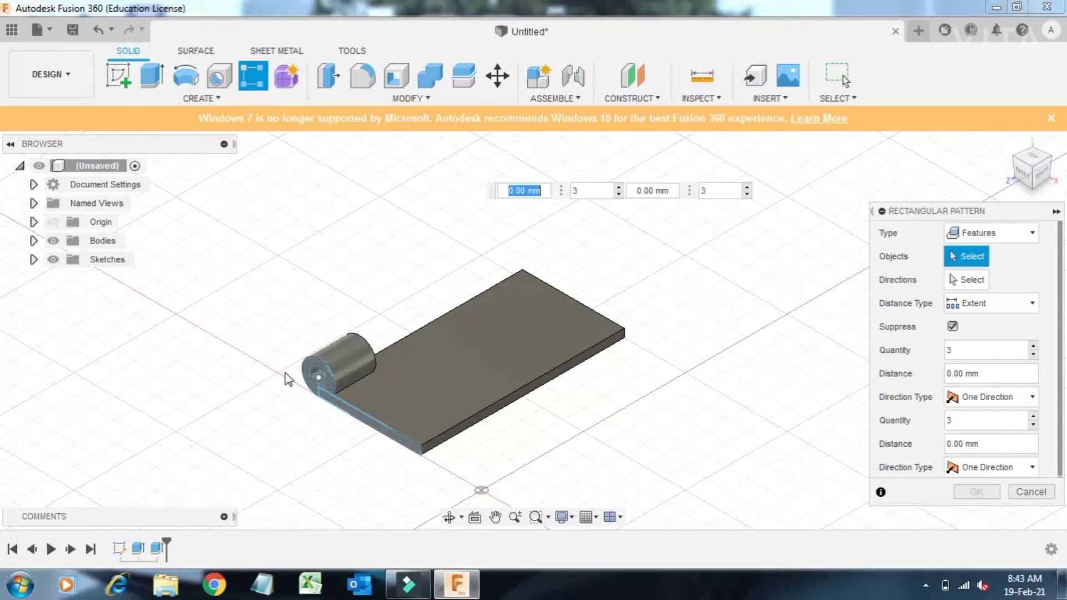
{"action": "left_click", "coordinate": [339, 358]}
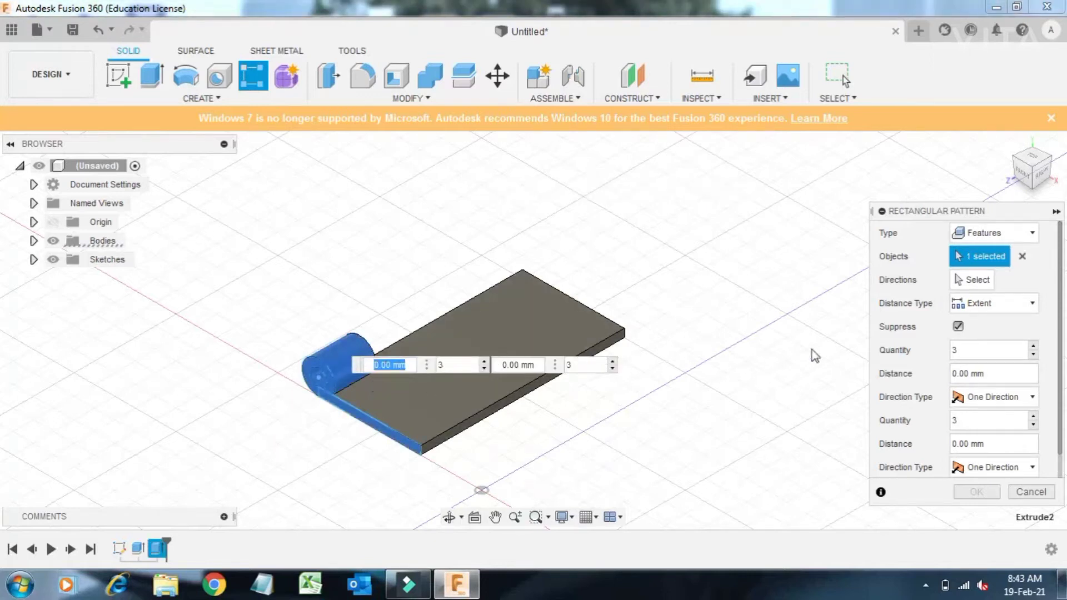
{"action": "left_click", "coordinate": [958, 283]}
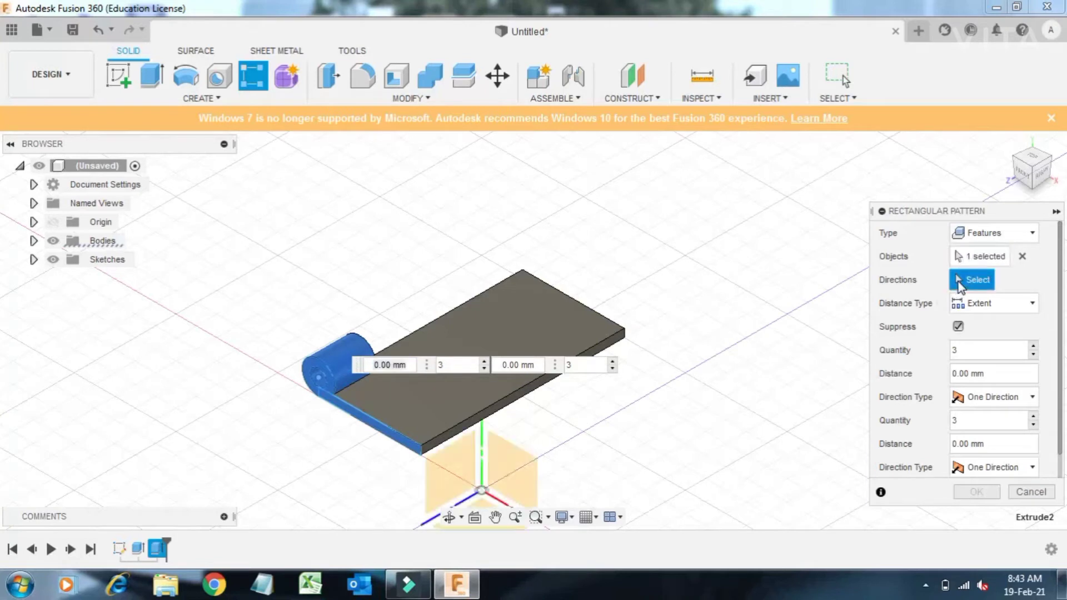
{"action": "left_click", "coordinate": [464, 499]}
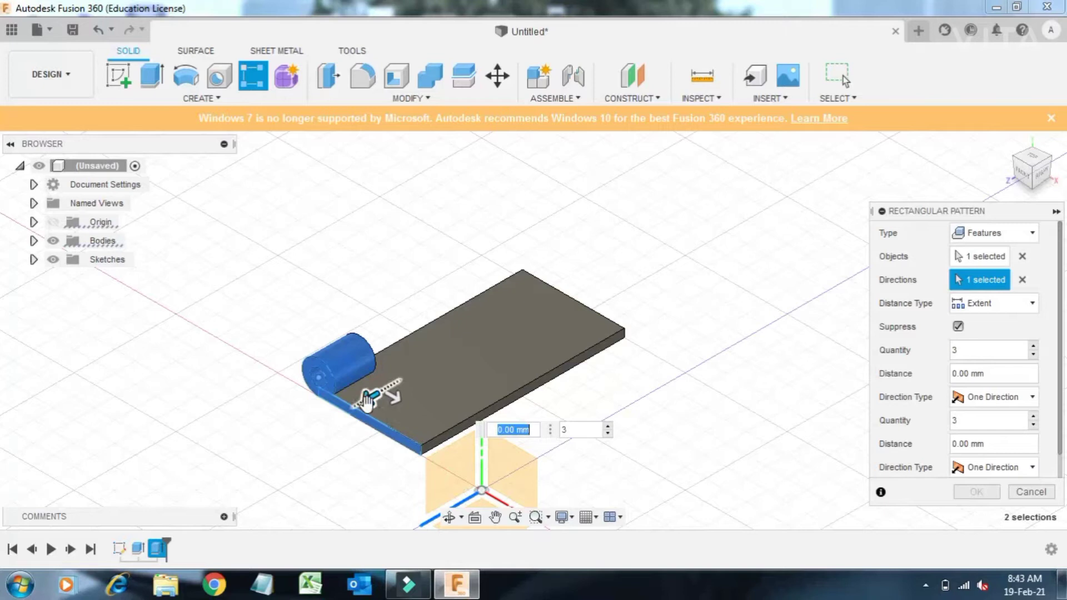
{"action": "left_click_drag", "start_coordinate": [371, 397], "coordinate": [553, 339]}
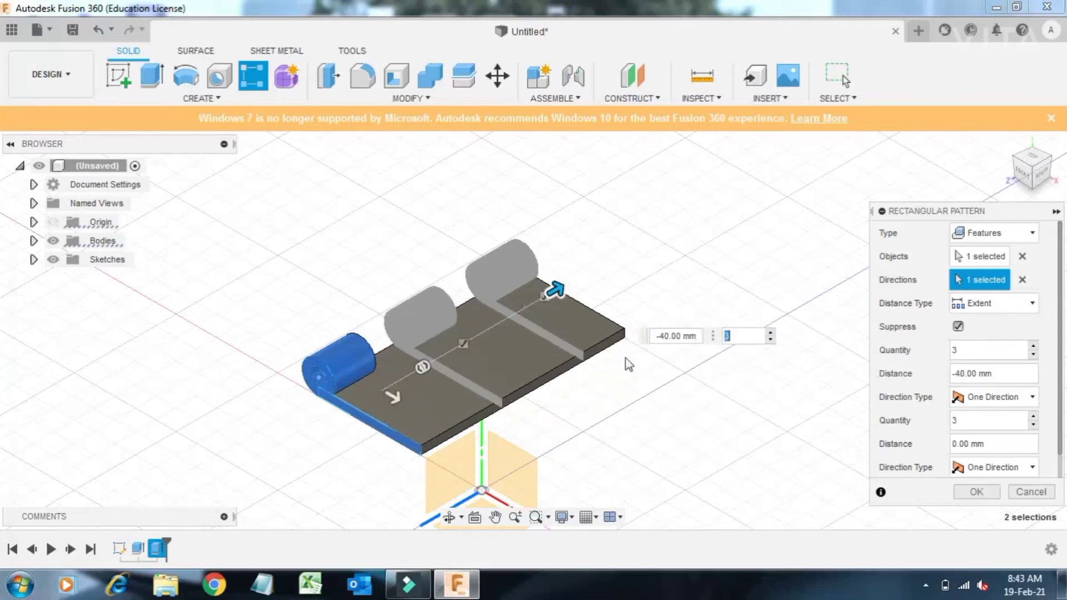
{"action": "key", "text": "Tab"}
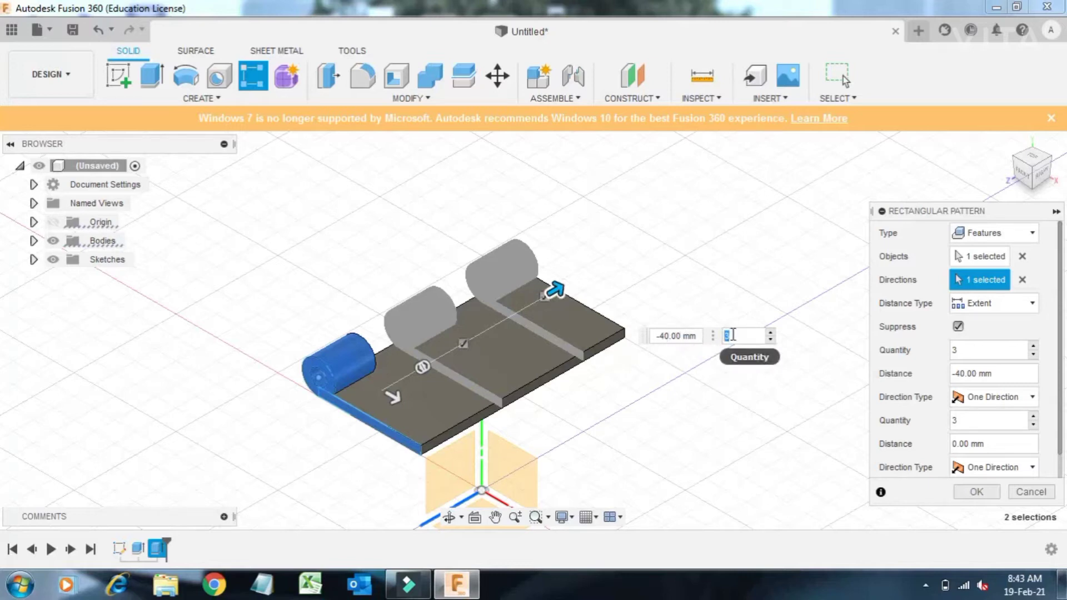
{"action": "left_click", "coordinate": [973, 493]}
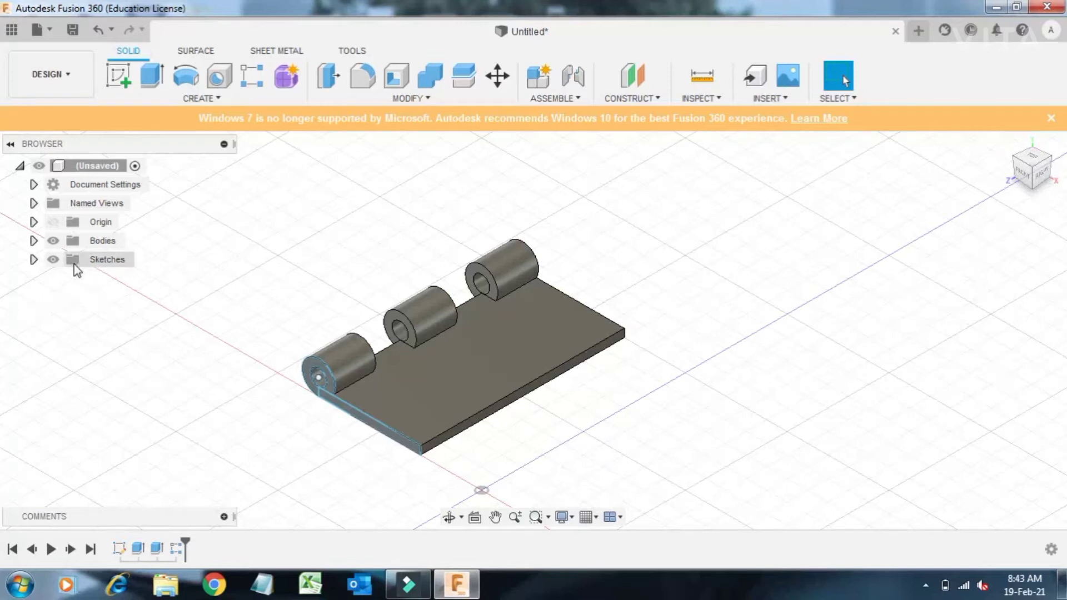
- Convert Body1 into Component1:1 and hide it in the browser
{"action": "left_click", "coordinate": [33, 241]}
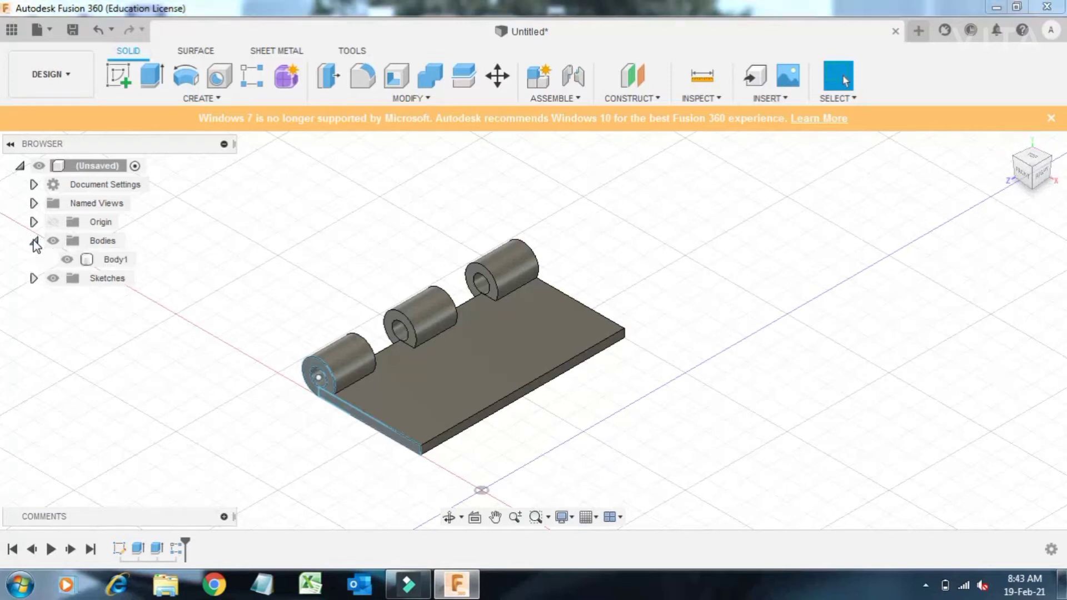
{"action": "right_click", "coordinate": [99, 261]}
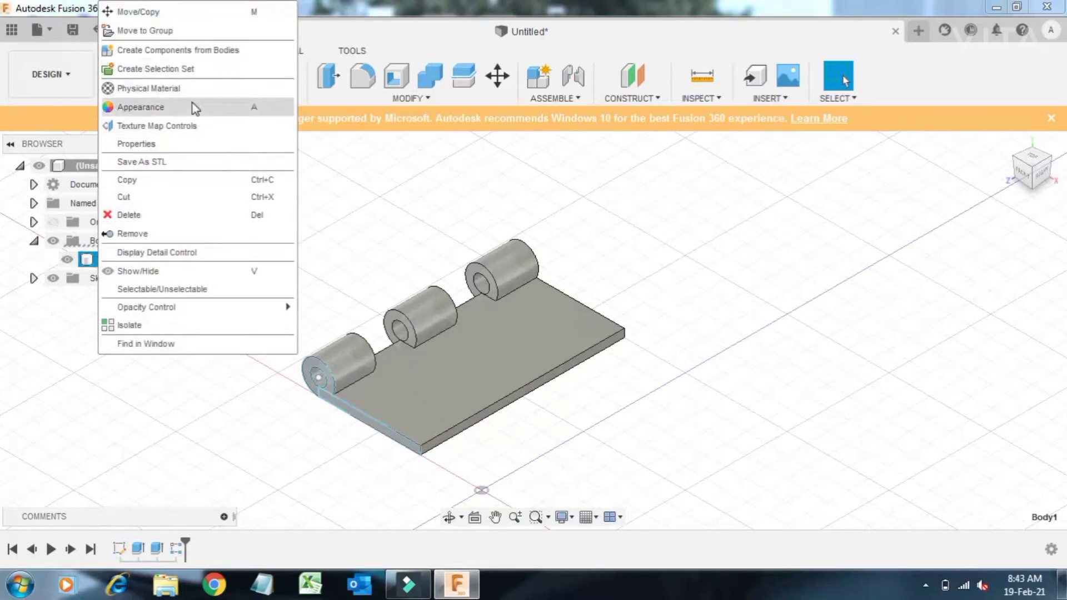
{"action": "left_click", "coordinate": [185, 54]}
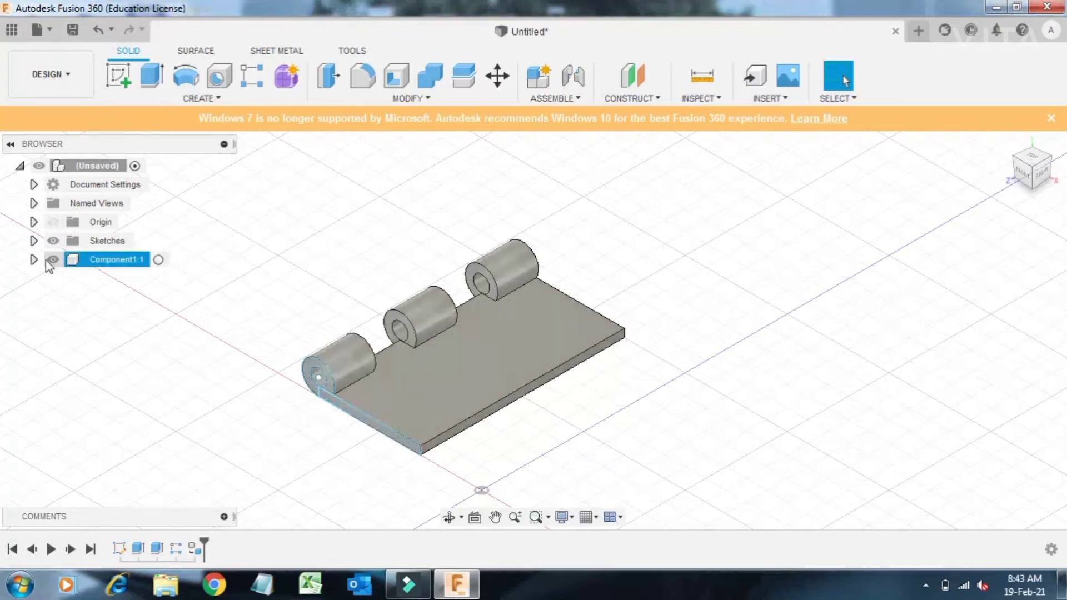
{"action": "left_click", "coordinate": [61, 264]}
{"action": "left_click", "coordinate": [53, 259]}
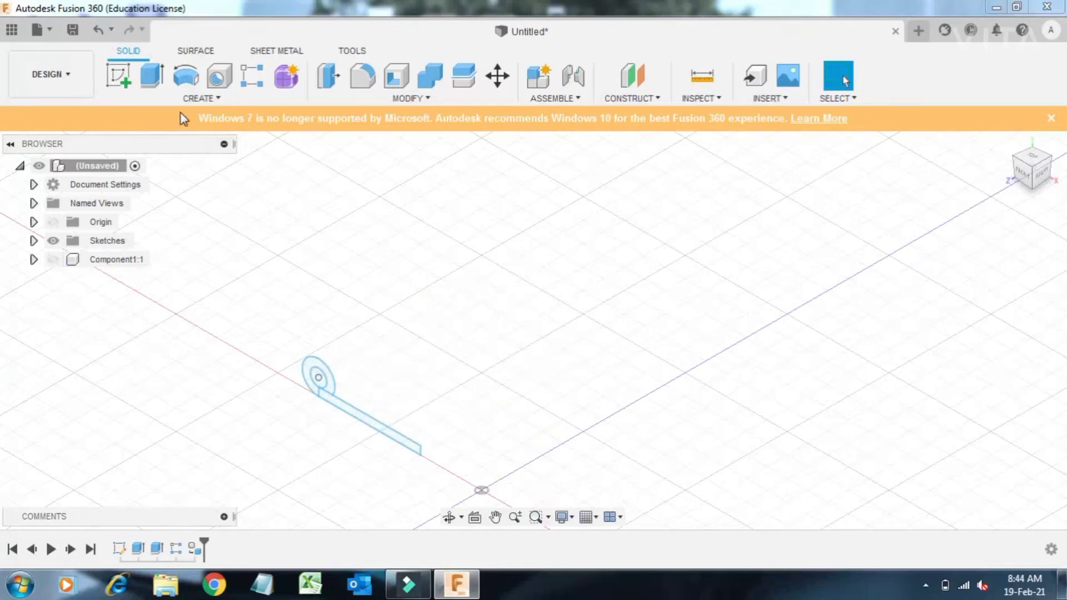
- Extrude the slot profile -50 mm as a new body, Body2, for the second leaf
{"action": "left_click", "coordinate": [150, 83]}
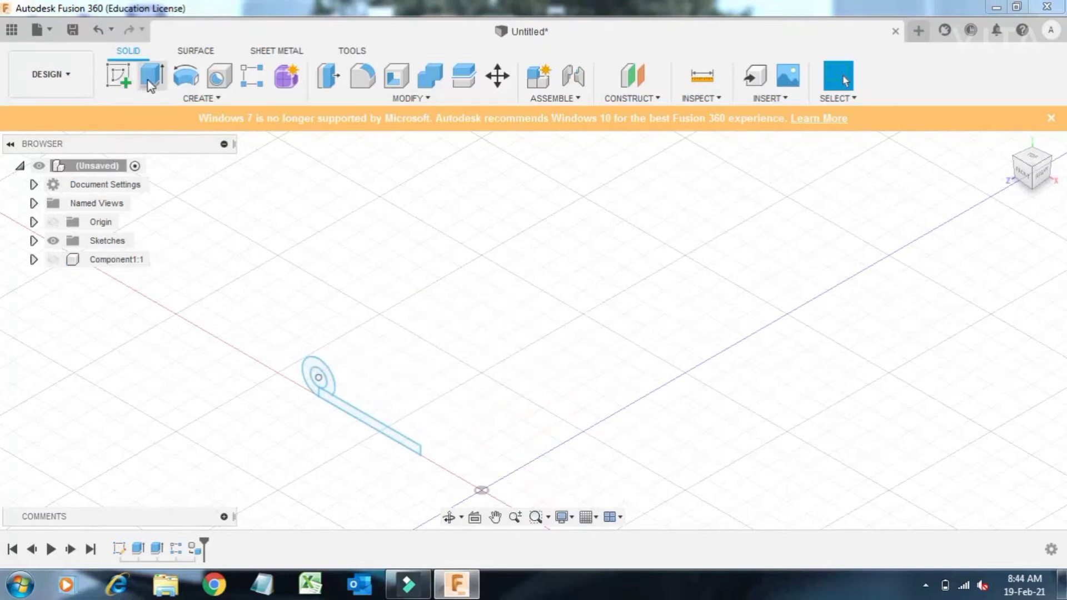
{"action": "left_click", "coordinate": [53, 260]}
{"action": "left_click", "coordinate": [52, 259]}
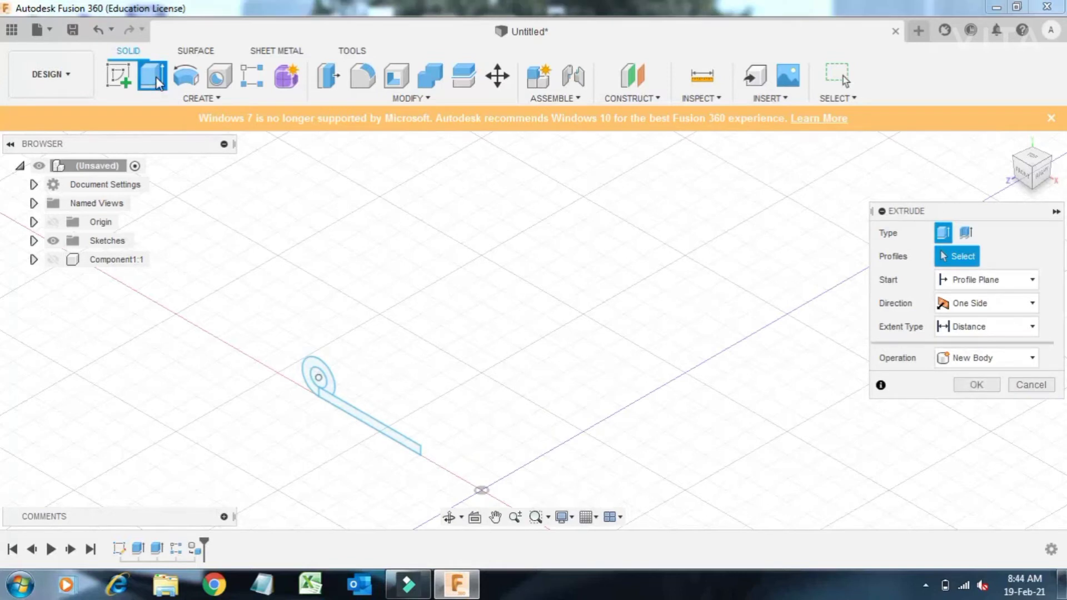
{"action": "left_click", "coordinate": [376, 428]}
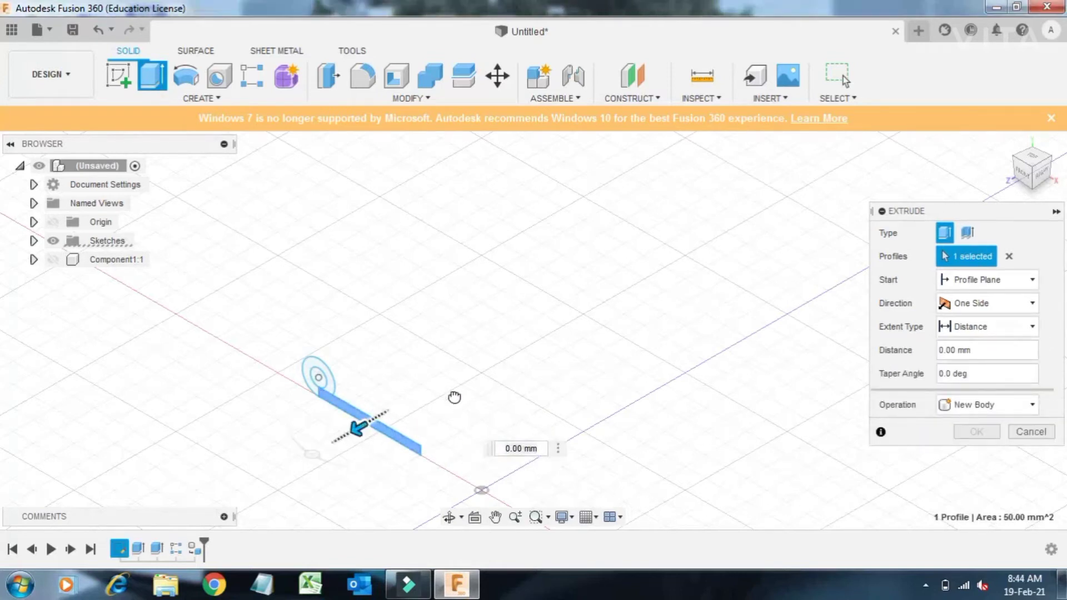
{"action": "left_click_drag", "start_coordinate": [358, 428], "coordinate": [567, 339]}
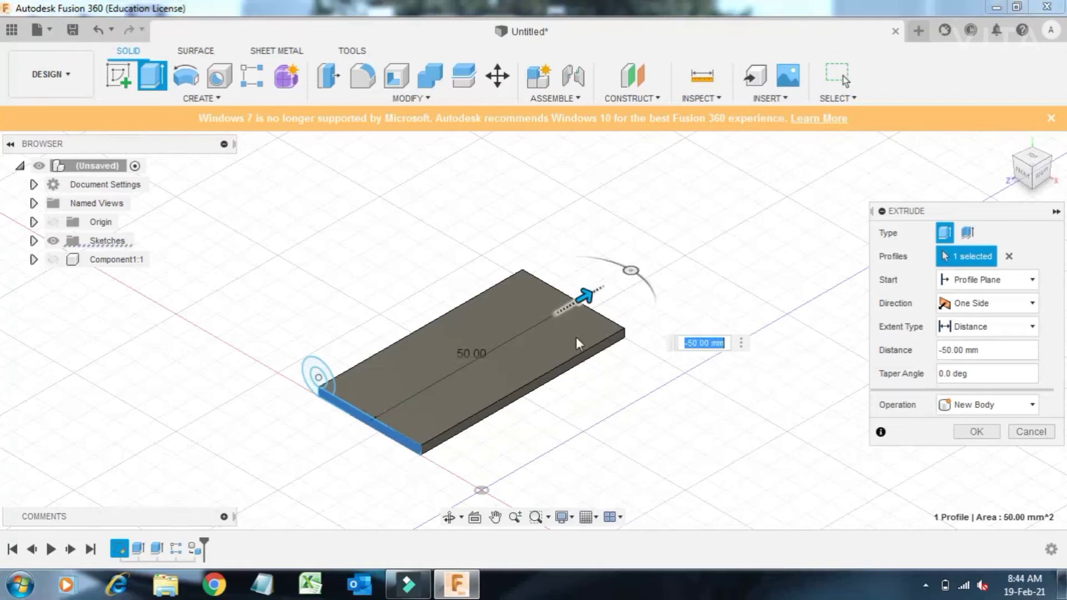
{"action": "left_click", "coordinate": [696, 344]}
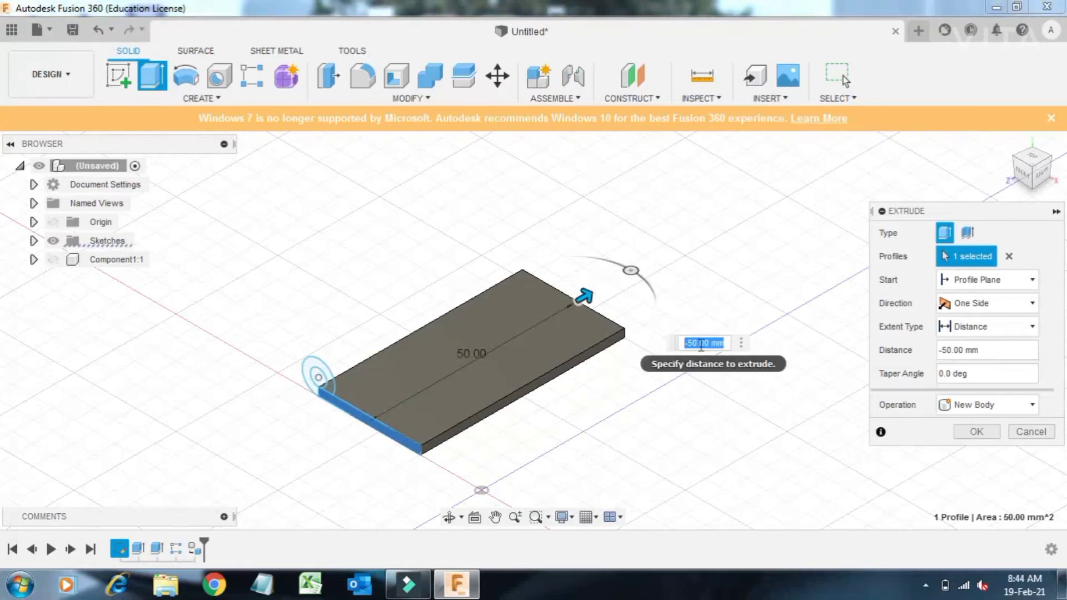
{"action": "left_click", "coordinate": [973, 432]}
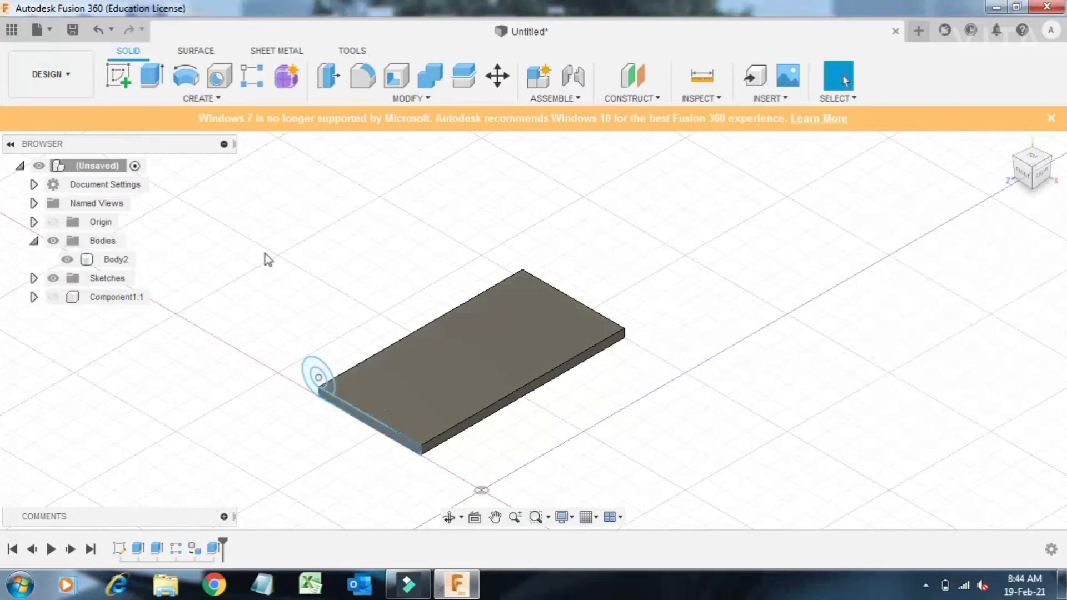
{"action": "left_click", "coordinate": [151, 75]}
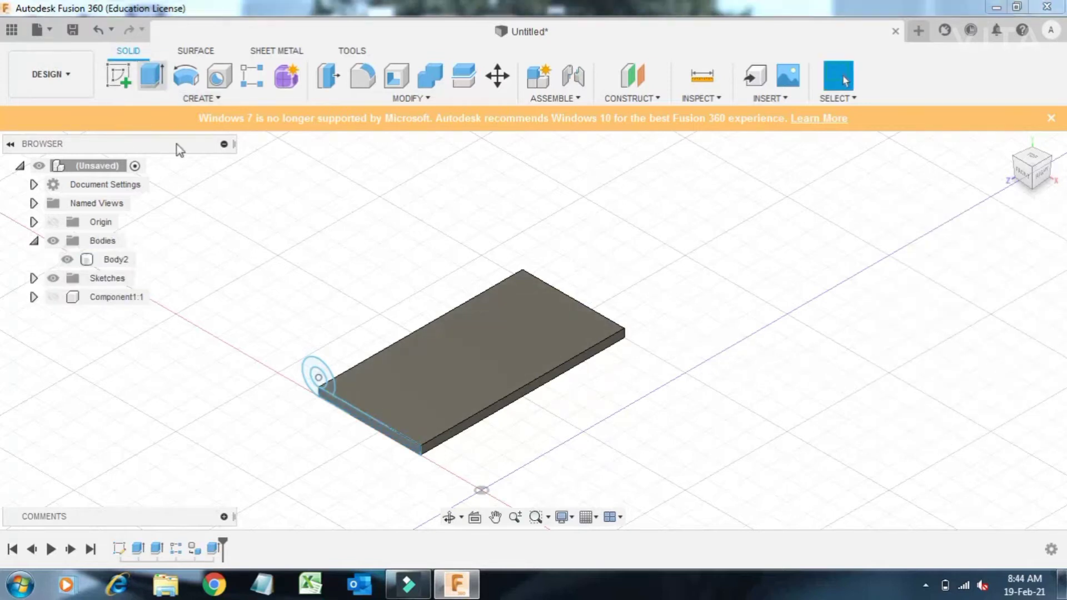
- Join a 10 mm knuckle from the circle profile, starting at a -10 mm offset
{"action": "left_click", "coordinate": [328, 378]}
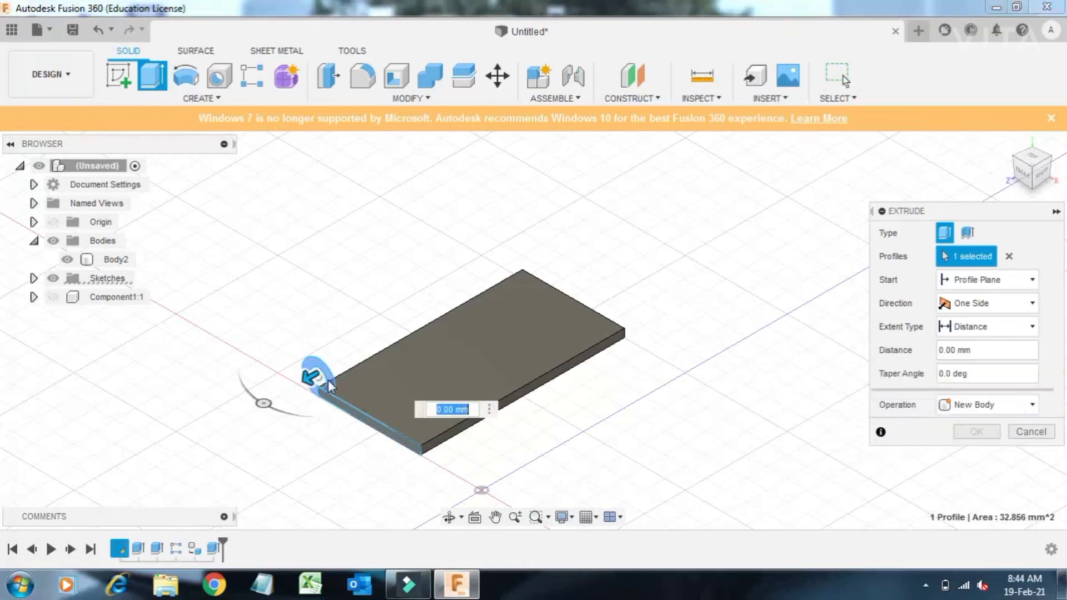
{"action": "left_click", "coordinate": [973, 280]}
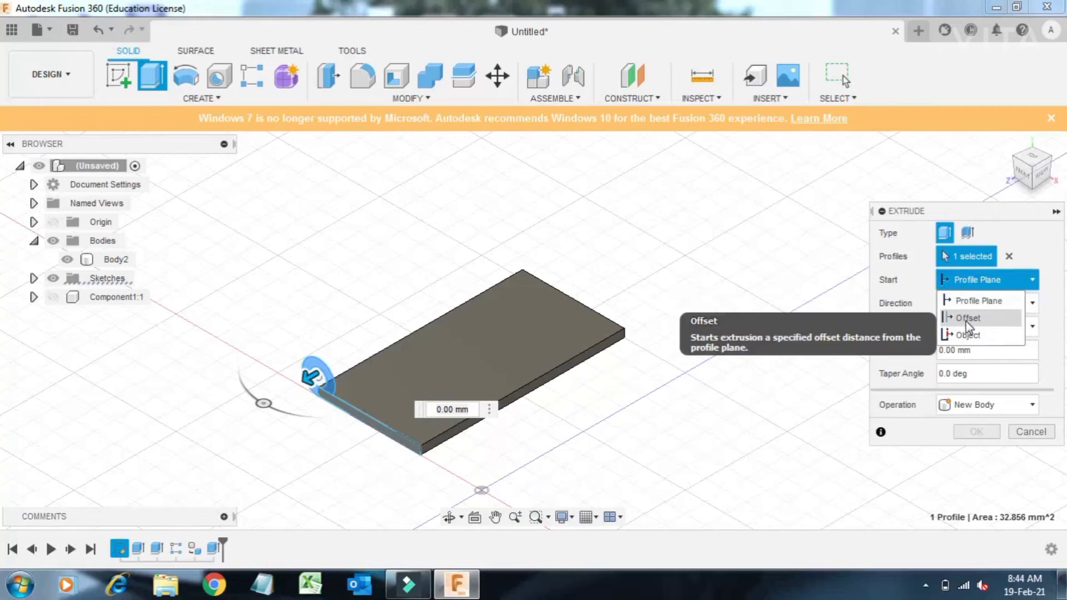
{"action": "left_click", "coordinate": [967, 319]}
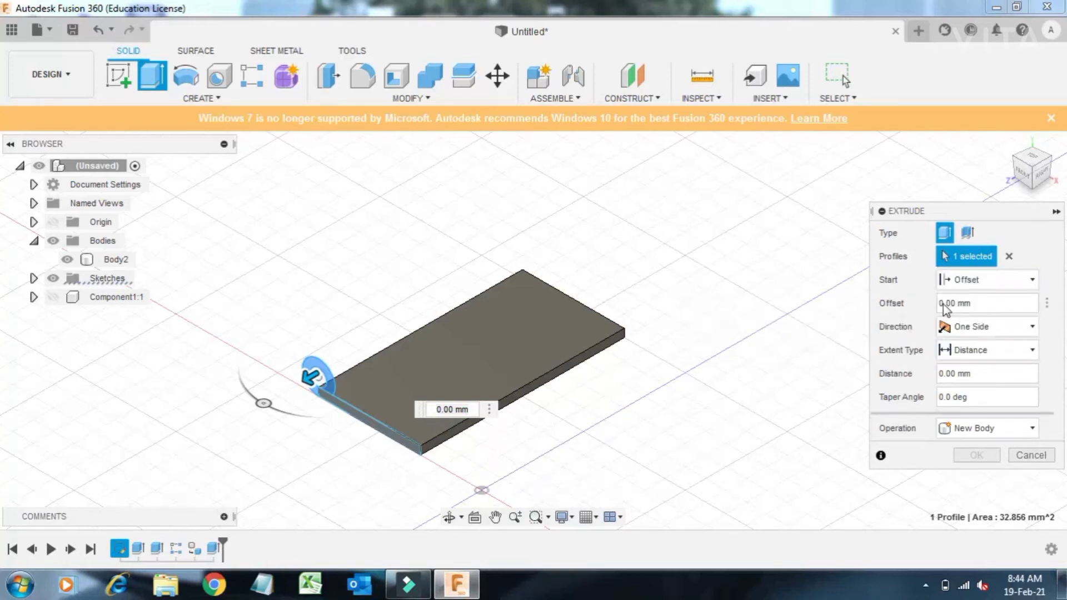
{"action": "left_click", "coordinate": [974, 306]}
{"action": "type", "text": "5"}
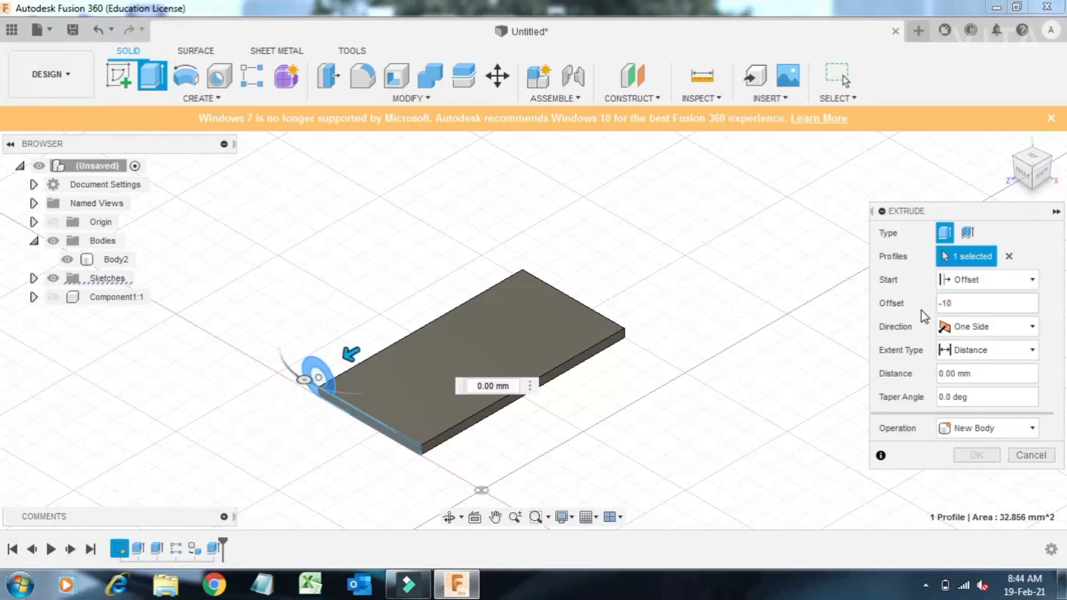
{"action": "mouse_move", "coordinate": [985, 374]}
{"action": "left_click_drag", "start_coordinate": [348, 359], "coordinate": [393, 341]}
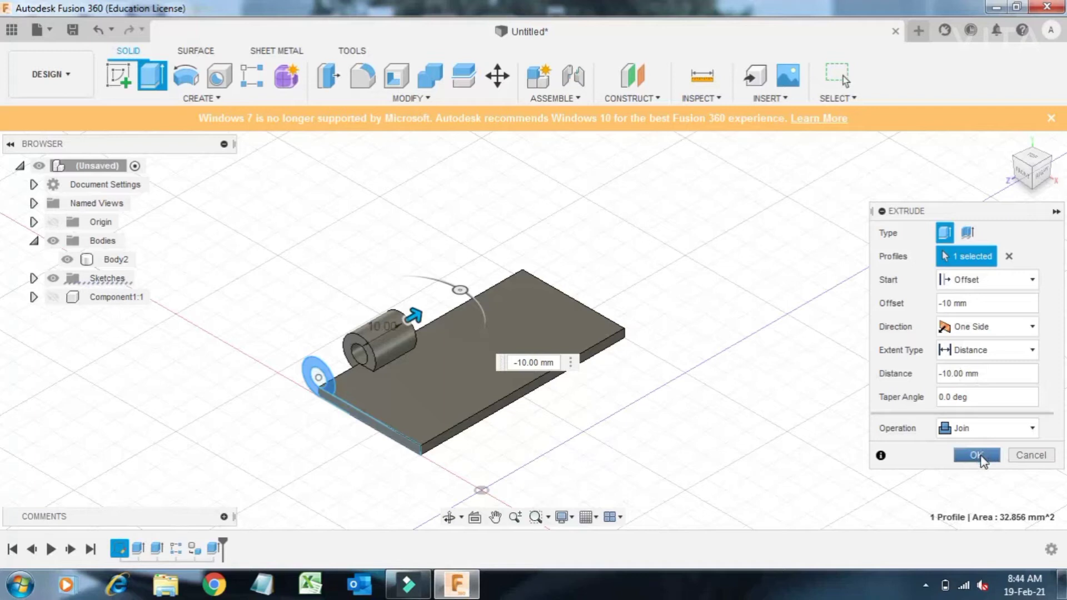
{"action": "left_click", "coordinate": [978, 457]}
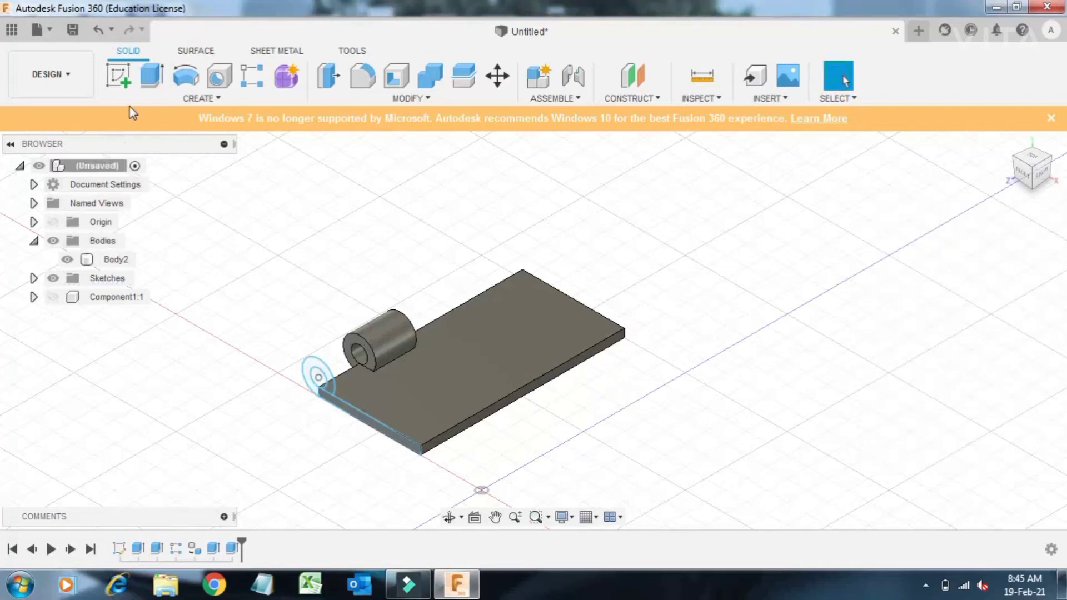
- Join a second 10 mm knuckle from the ring profile, starting at a -30 mm offset
{"action": "left_click", "coordinate": [152, 76]}
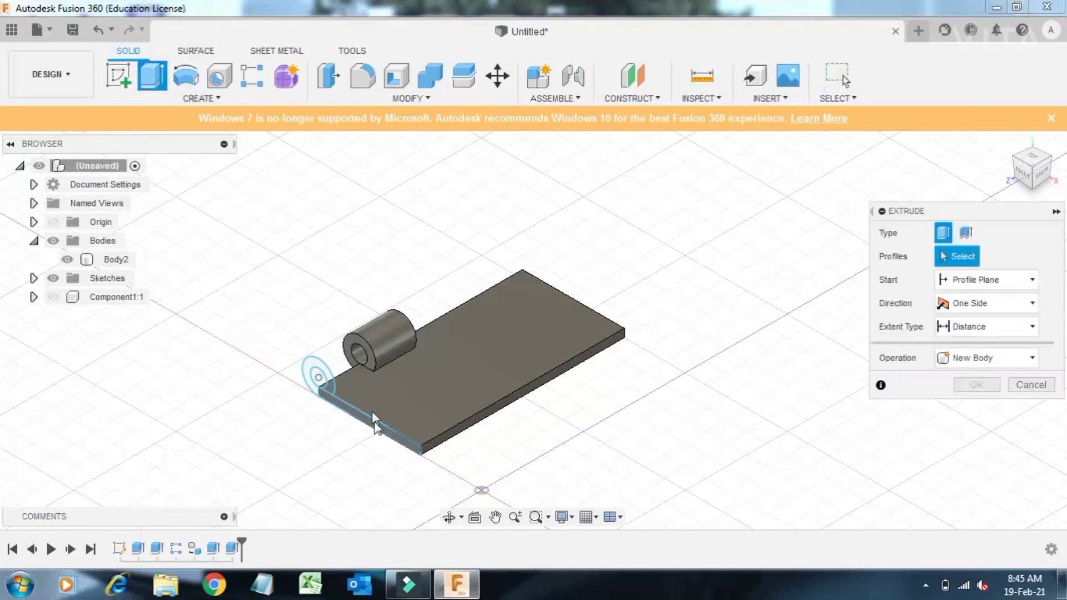
{"action": "left_click", "coordinate": [331, 382]}
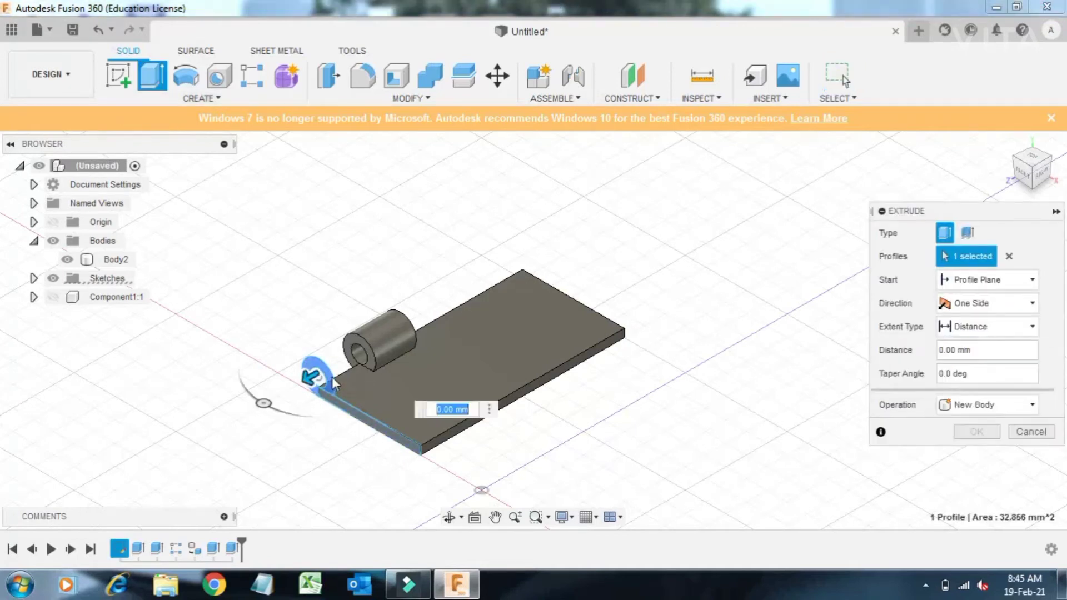
{"action": "left_click", "coordinate": [970, 283]}
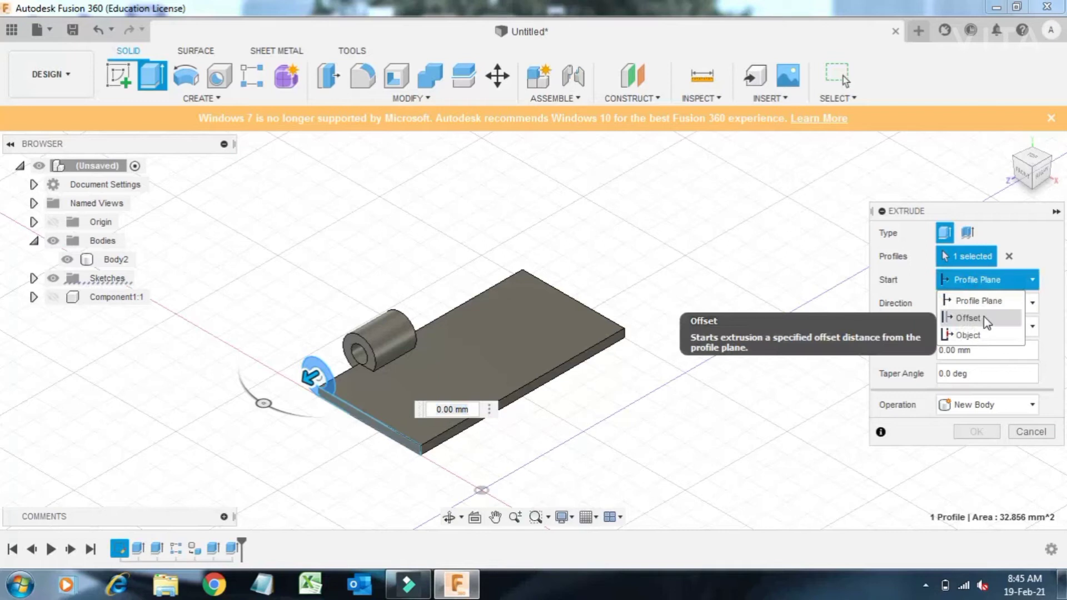
{"action": "left_click", "coordinate": [983, 316]}
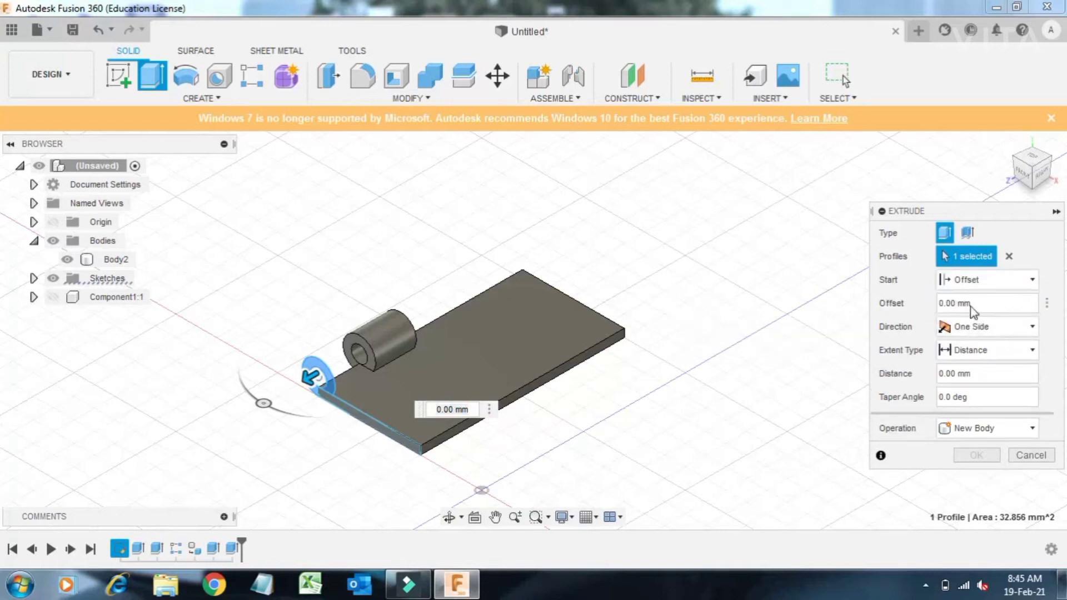
{"action": "left_click_drag", "start_coordinate": [972, 303], "coordinate": [924, 300]}
{"action": "type", "text": "-30"}
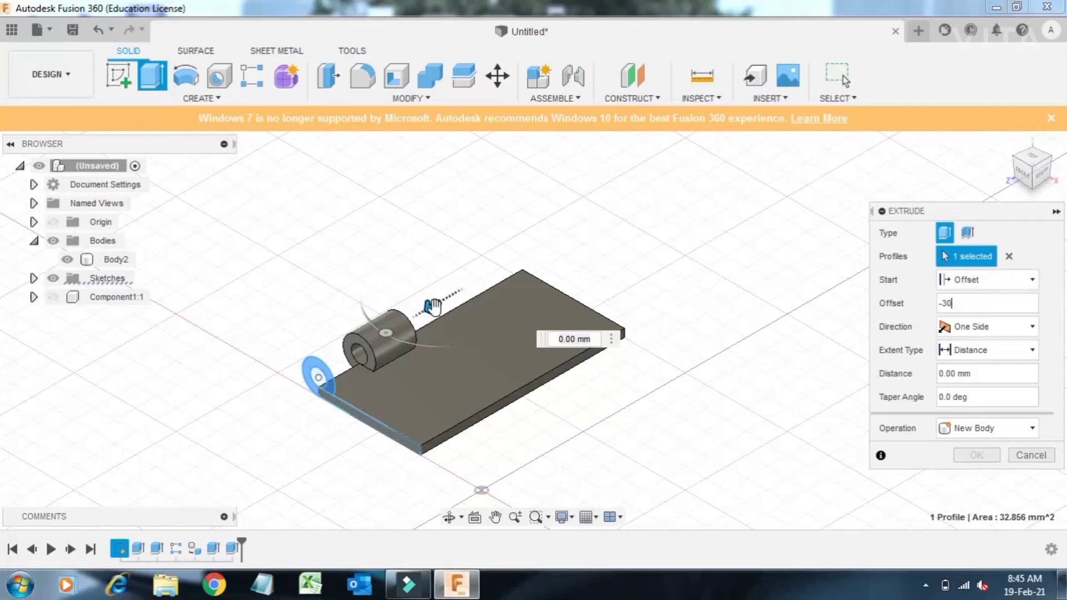
{"action": "left_click_drag", "start_coordinate": [431, 304], "coordinate": [510, 285]}
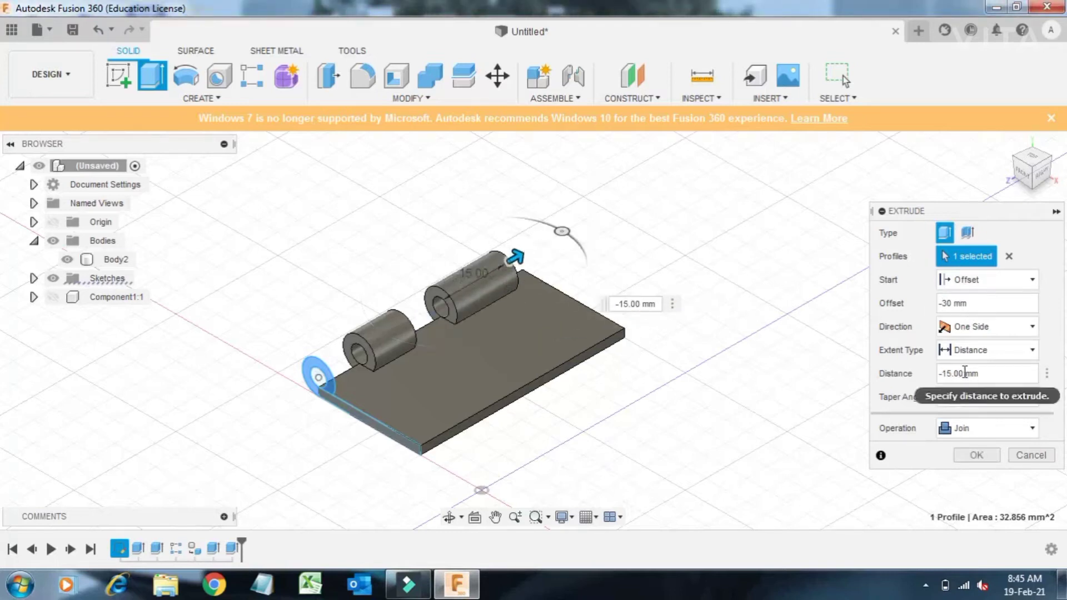
{"action": "key", "text": "BackSpace"}
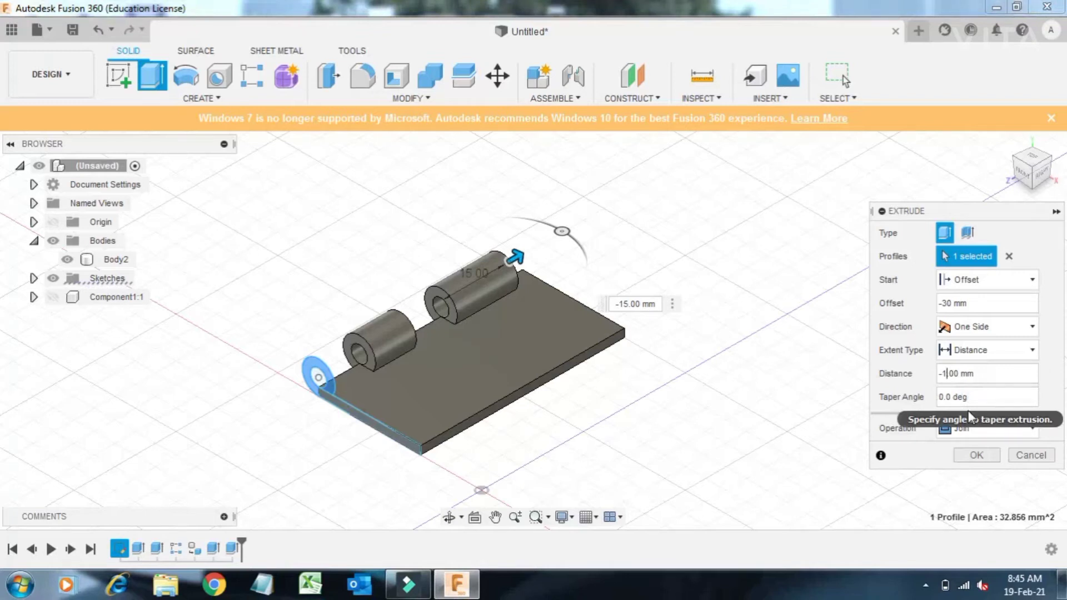
{"action": "type", "text": "0."}
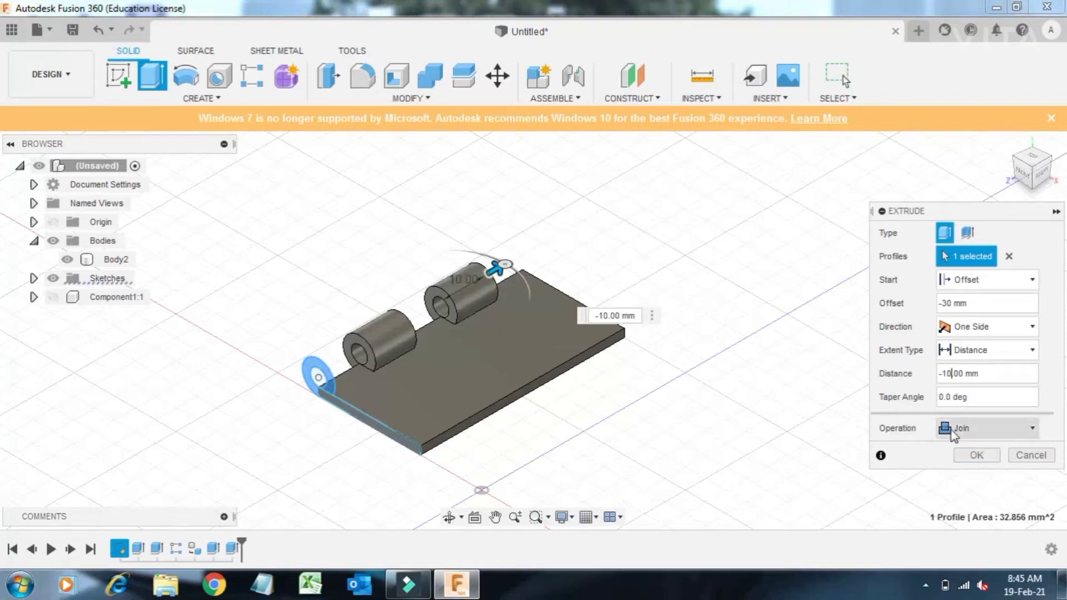
{"action": "left_click", "coordinate": [976, 457]}
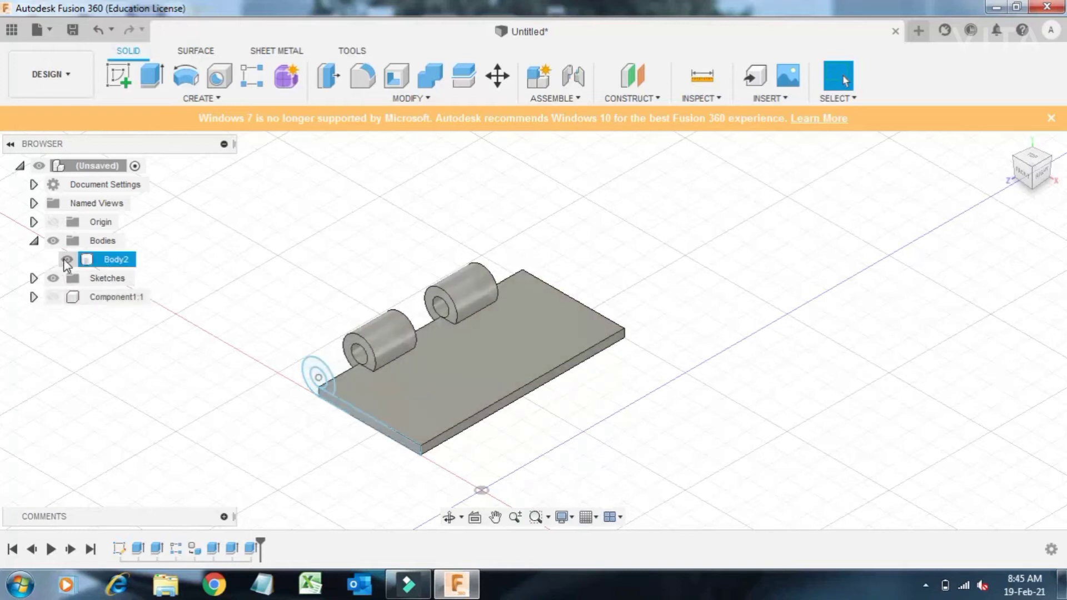
- Turn Body2 into its own component, Component2:1
{"action": "left_click", "coordinate": [111, 262]}
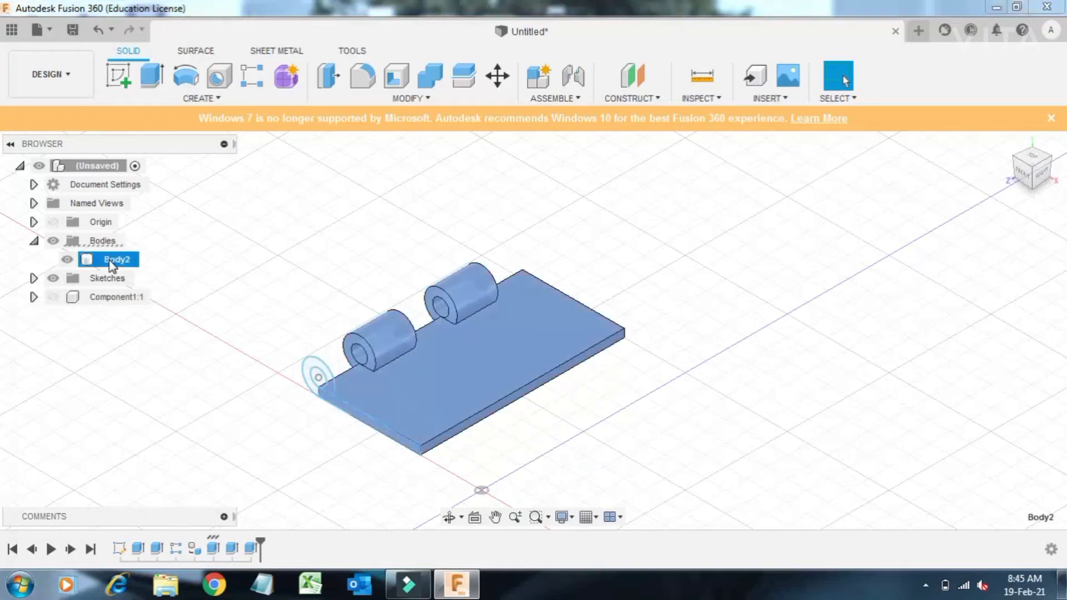
{"action": "right_click", "coordinate": [110, 262]}
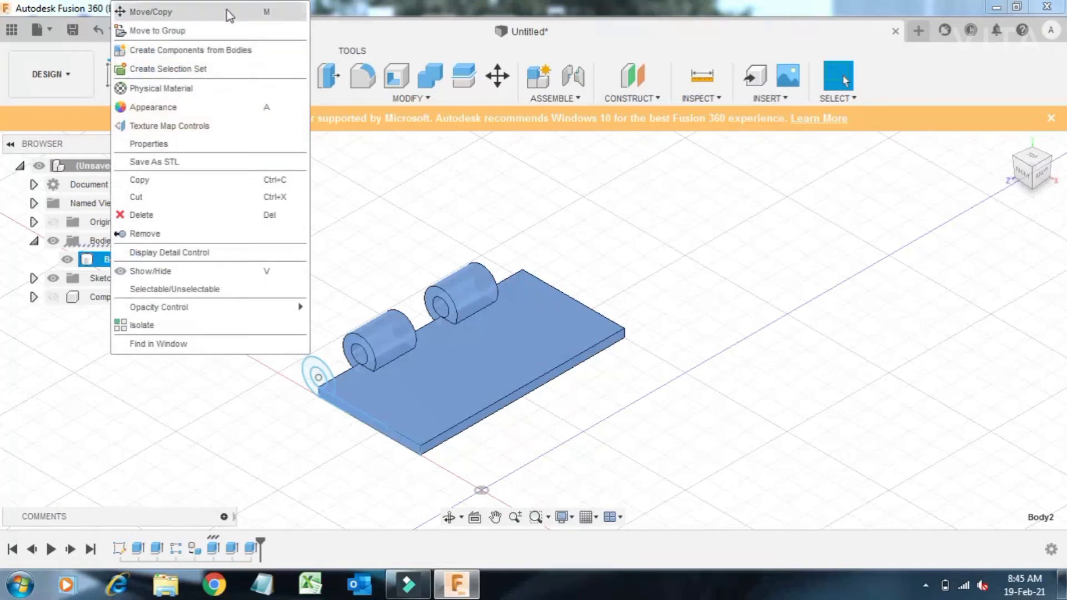
{"action": "left_click", "coordinate": [212, 54]}
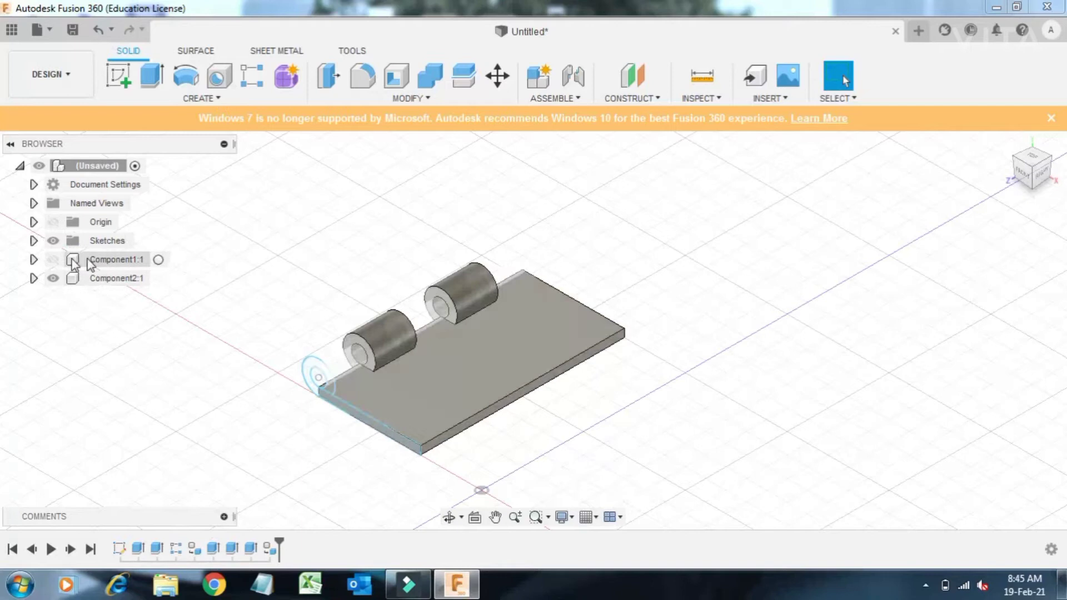
- Toggle component visibility, leaving only the two-knuckle leaf Component2:1 shown
{"action": "left_click", "coordinate": [53, 259]}
{"action": "left_click", "coordinate": [52, 277]}
{"action": "left_click", "coordinate": [52, 259]}
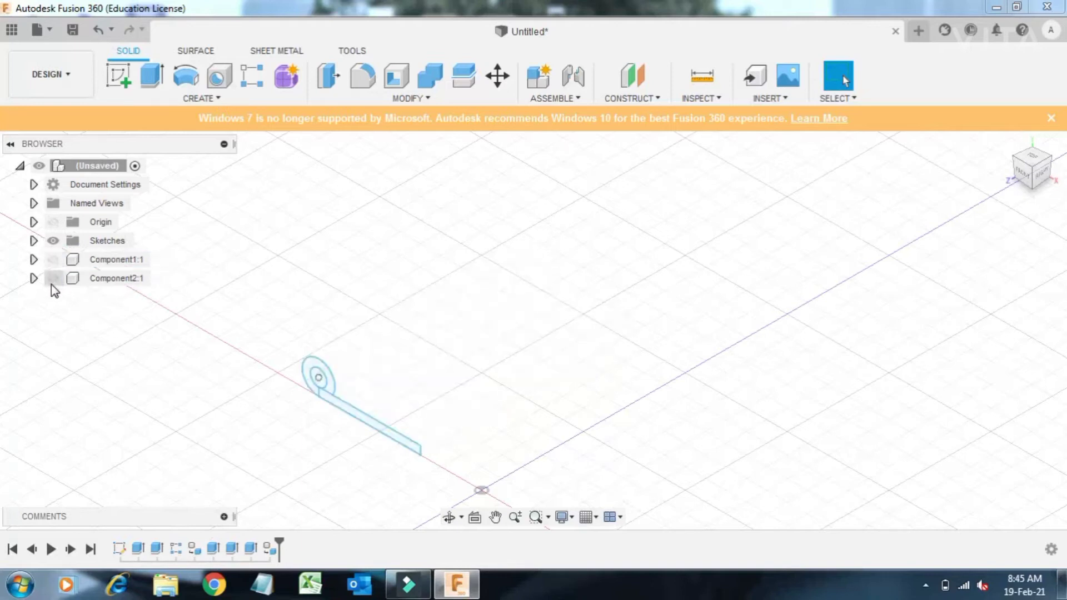
{"action": "left_click", "coordinate": [54, 278]}
{"action": "left_click", "coordinate": [54, 260]}
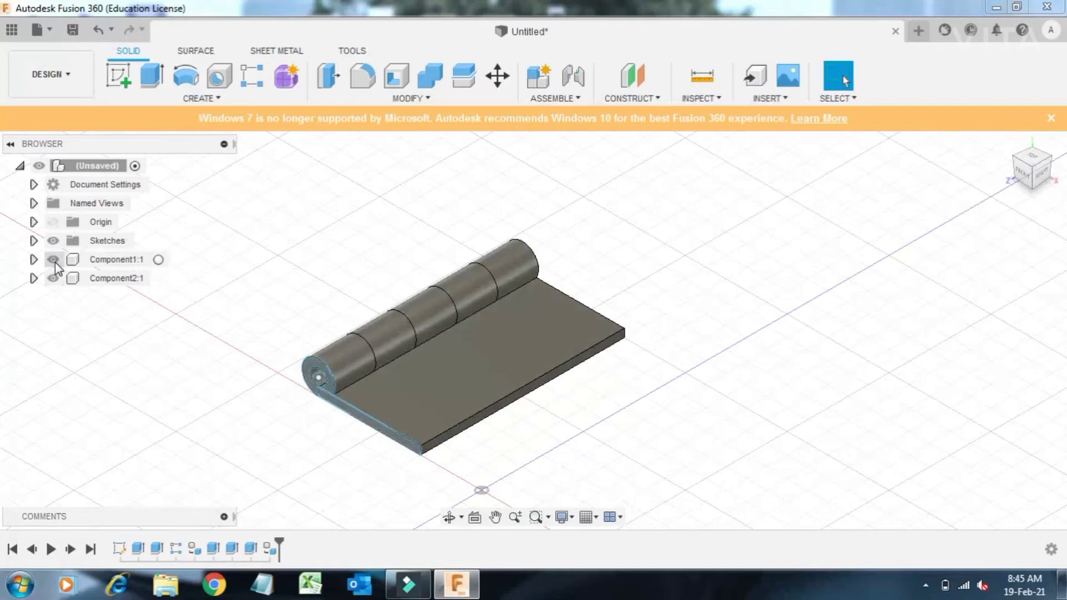
{"action": "left_click", "coordinate": [53, 259]}
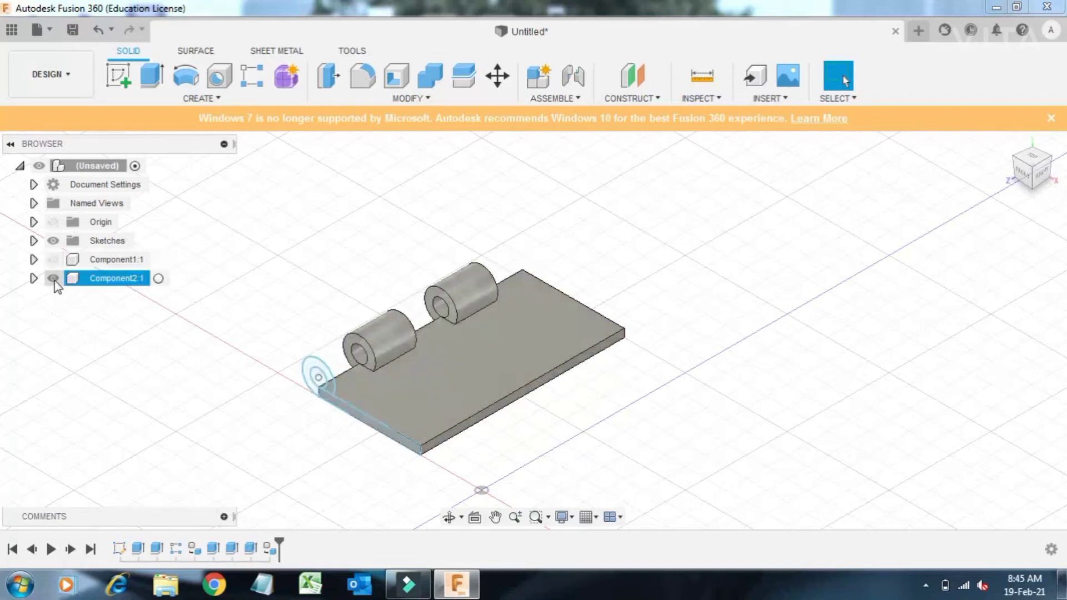
{"action": "left_click", "coordinate": [53, 278]}
{"action": "left_click", "coordinate": [53, 278]}
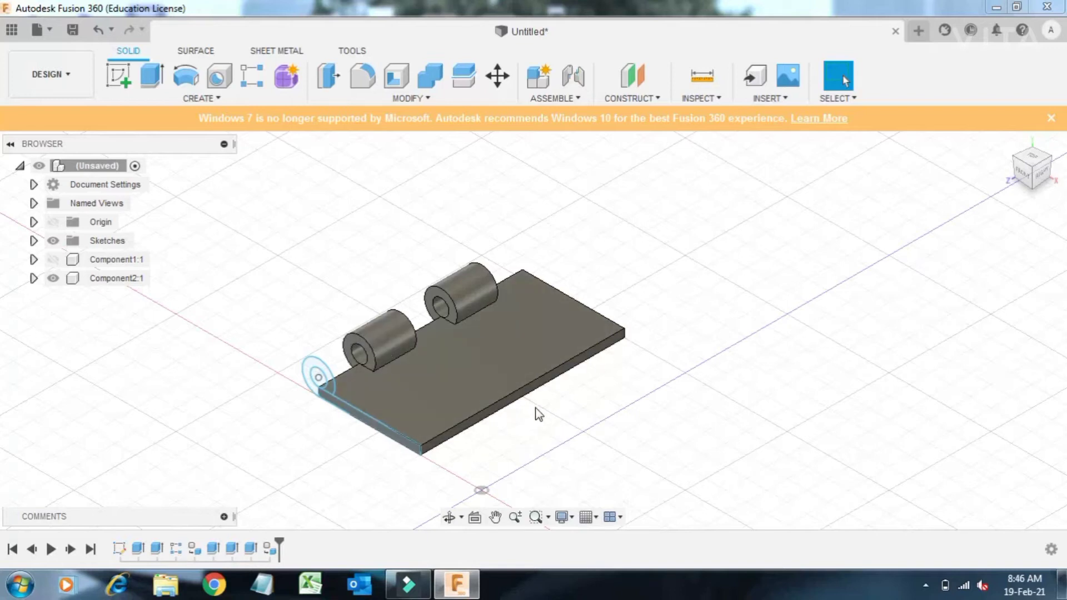
- Start a fillet on the right knuckle's circular edges and the plate's outer edges
{"action": "scroll", "coordinate": [547, 414], "scroll_direction": "up", "scroll_amount": 2}
{"action": "key", "text": "Escape"}
{"action": "scroll", "coordinate": [552, 389], "scroll_direction": "down", "scroll_amount": 2}
{"action": "scroll", "coordinate": [562, 372], "scroll_direction": "down", "scroll_amount": 1}
{"action": "scroll", "coordinate": [519, 393], "scroll_direction": "up", "scroll_amount": 4}
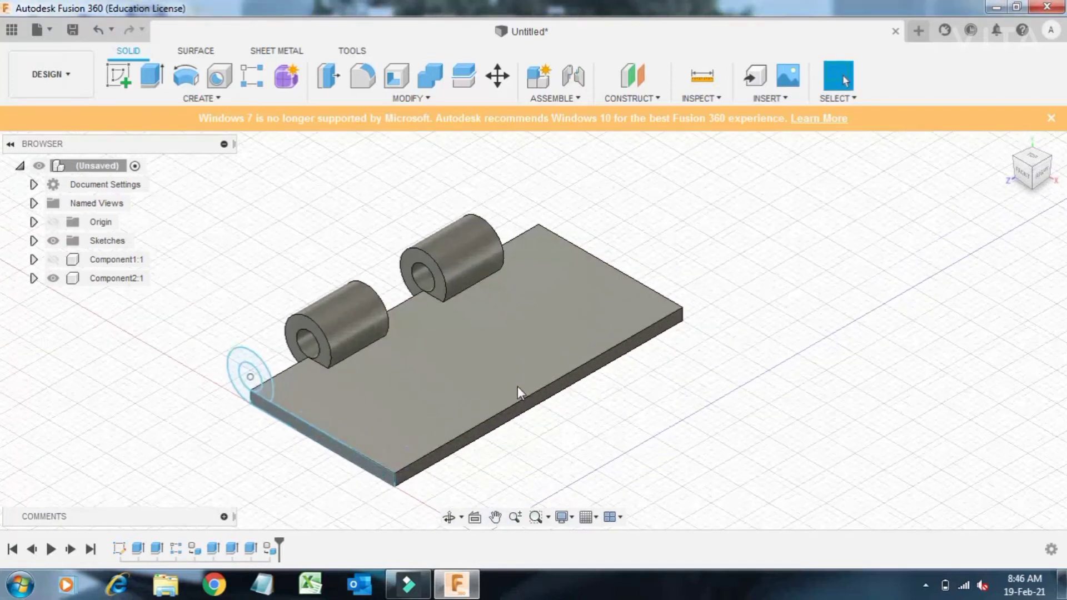
{"action": "scroll", "coordinate": [520, 388], "scroll_direction": "down", "scroll_amount": 2}
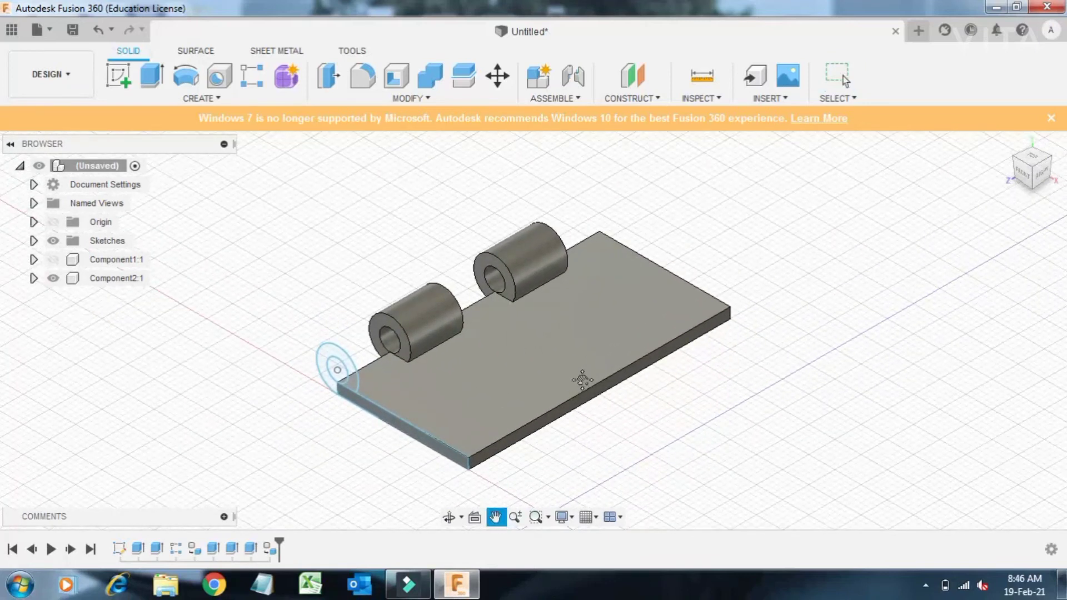
{"action": "scroll", "coordinate": [520, 367], "scroll_direction": "up", "scroll_amount": 2}
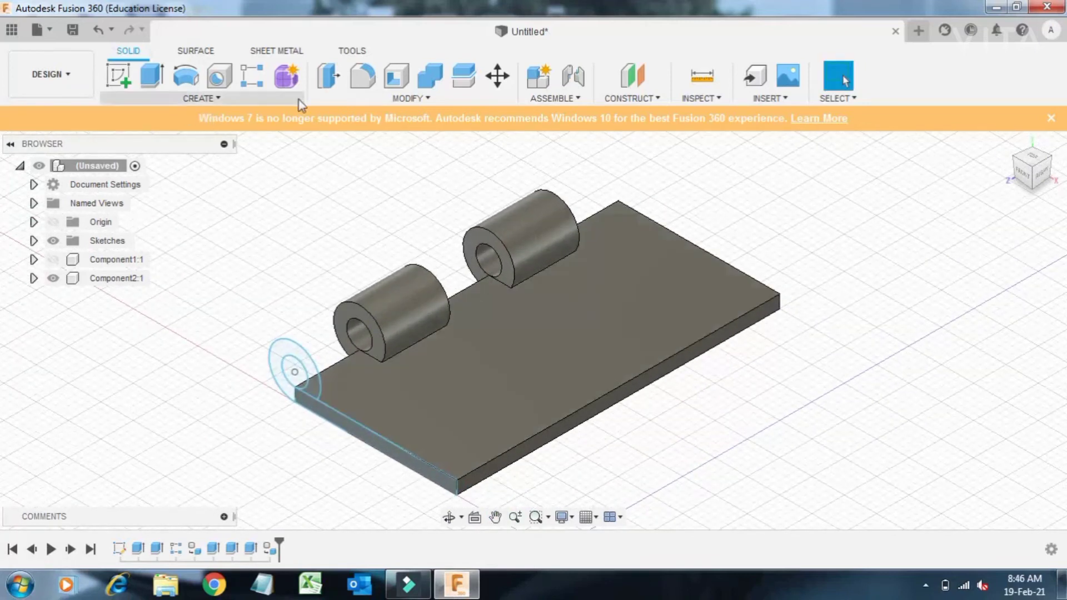
{"action": "left_click", "coordinate": [361, 80]}
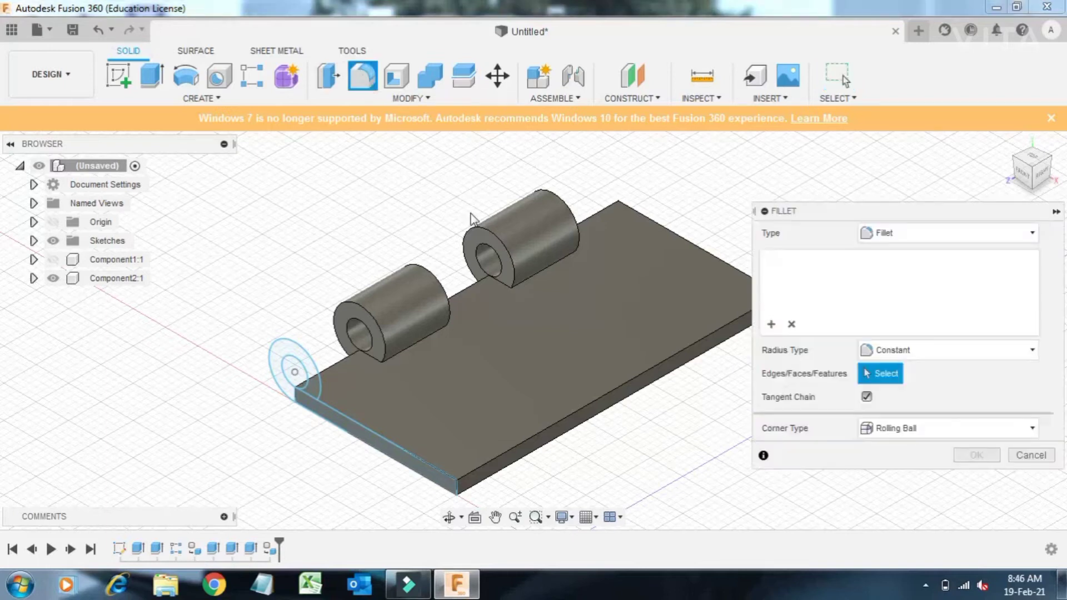
{"action": "left_click", "coordinate": [492, 231]}
{"action": "left_click", "coordinate": [561, 201]}
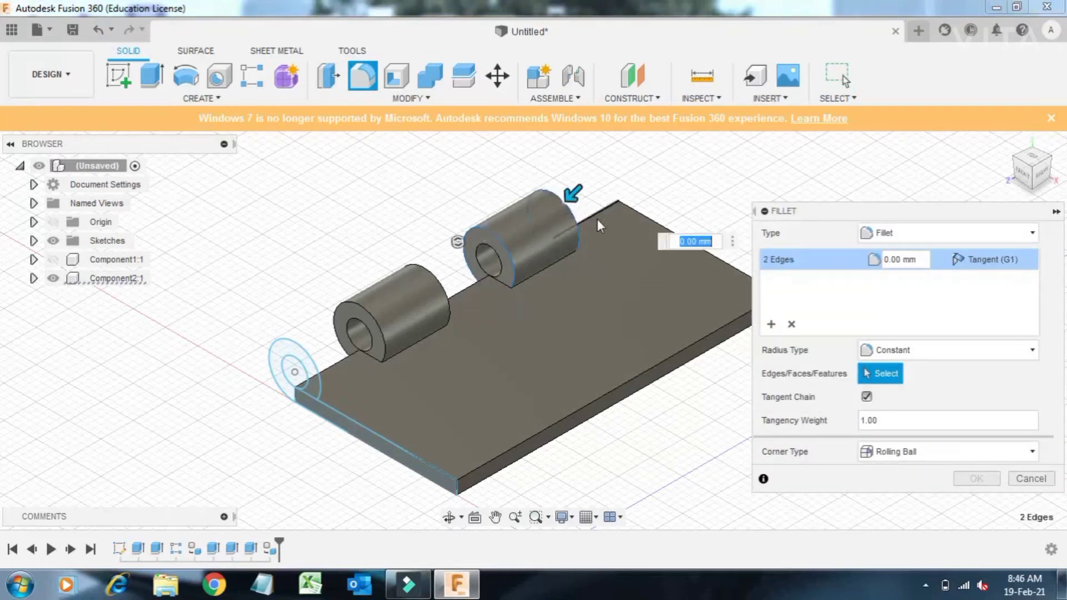
{"action": "left_click", "coordinate": [594, 209]}
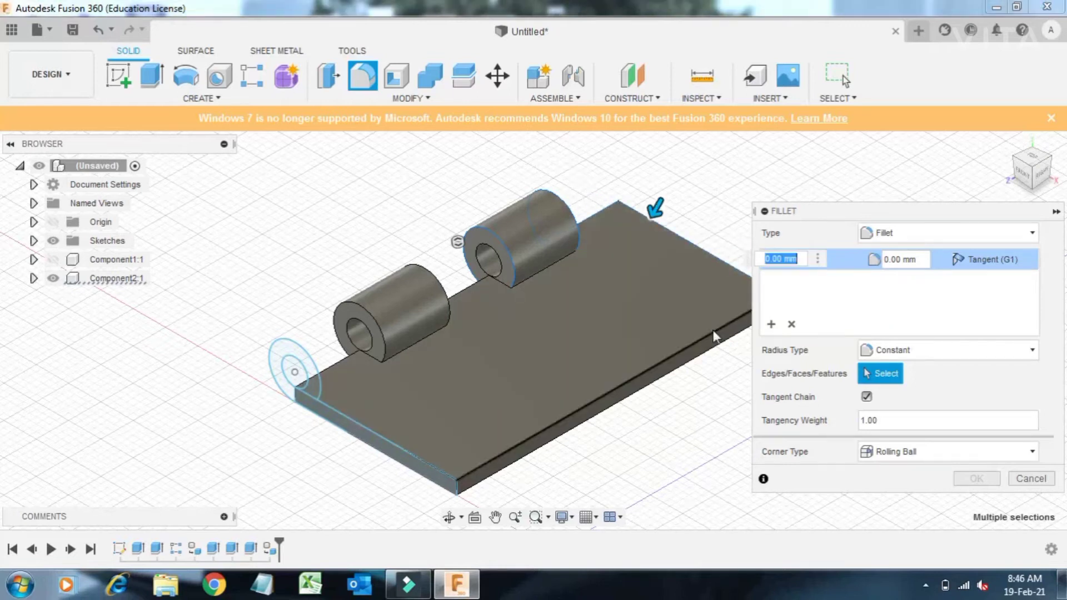
{"action": "left_click", "coordinate": [715, 335]}
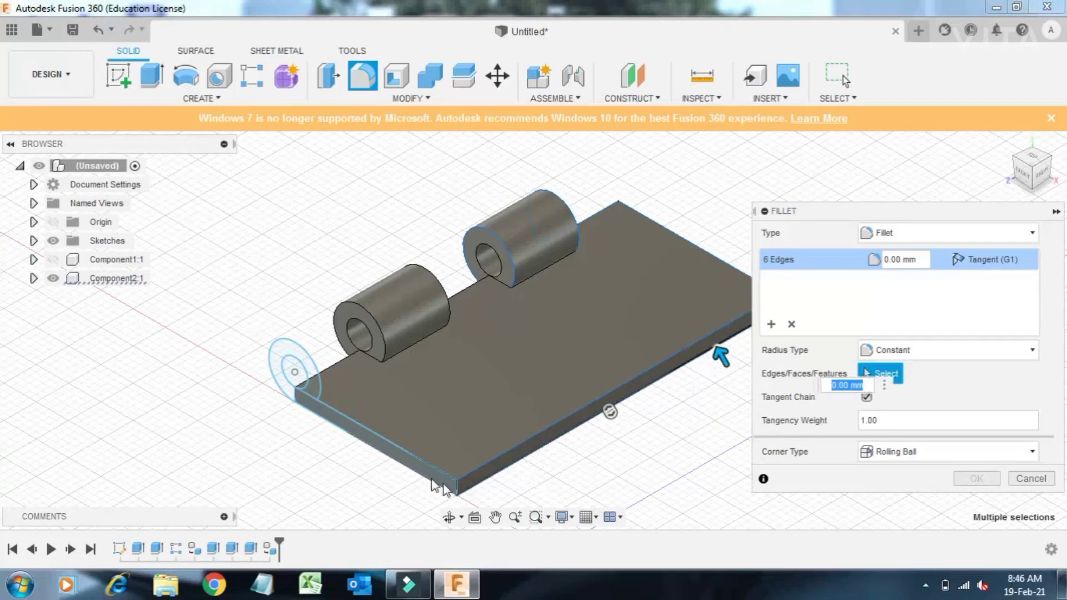
{"action": "left_click", "coordinate": [414, 453]}
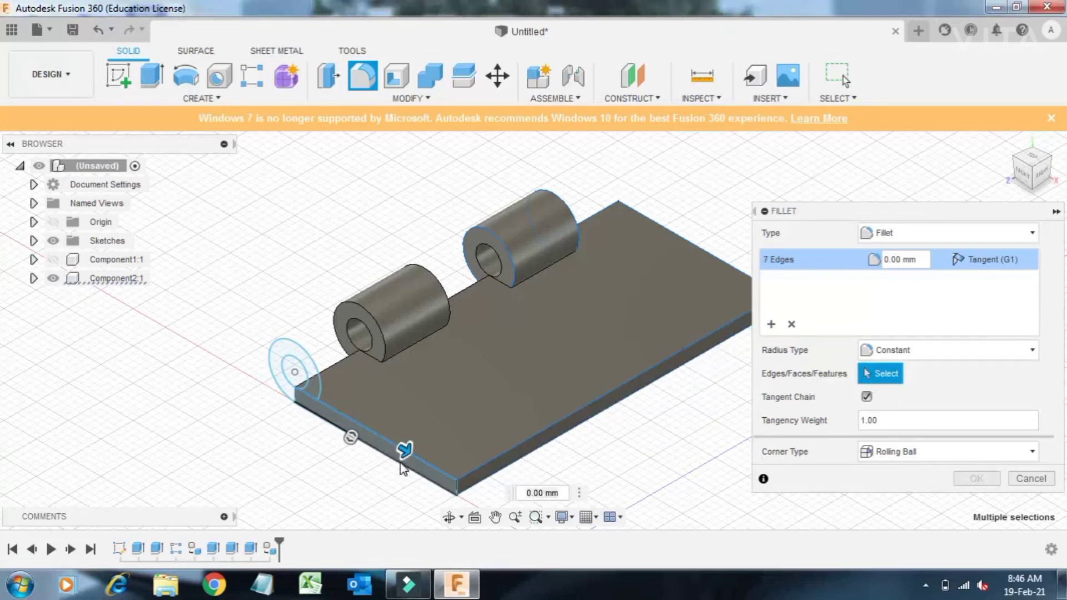
- Add the near knuckle's edges, the gap edges and more plate edges, totalling 16
{"action": "left_click", "coordinate": [335, 364]}
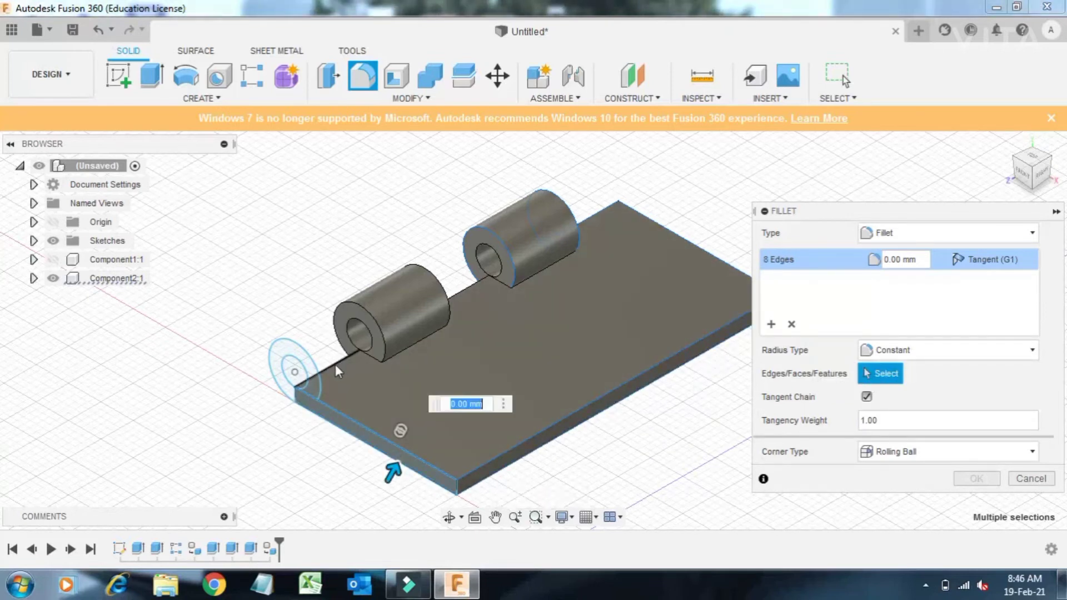
{"action": "left_click", "coordinate": [367, 307]}
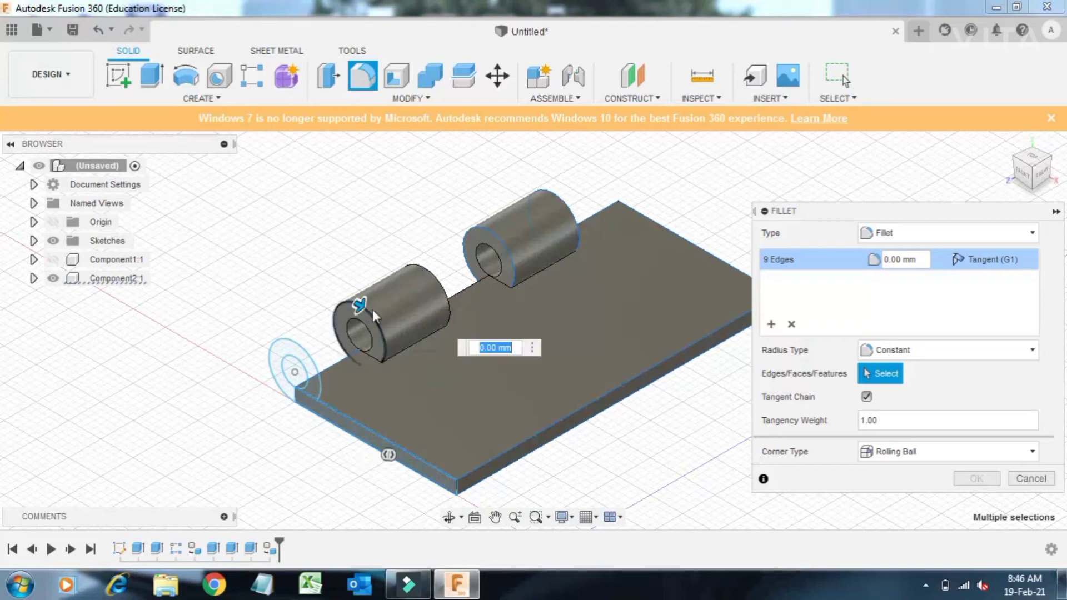
{"action": "left_click", "coordinate": [448, 295]}
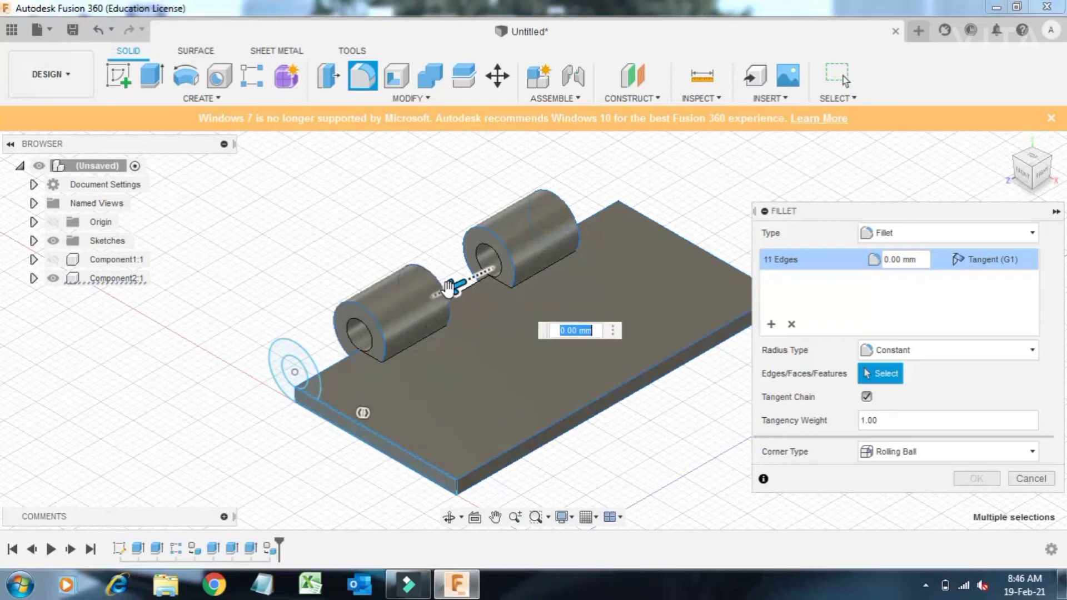
{"action": "left_click", "coordinate": [477, 295]}
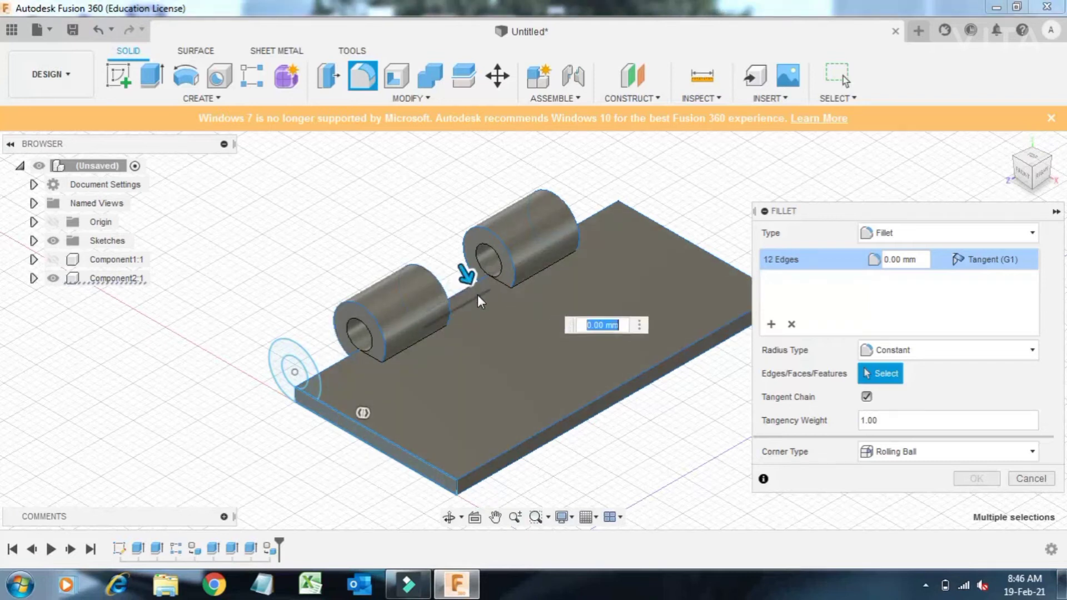
{"action": "left_click", "coordinate": [652, 238]}
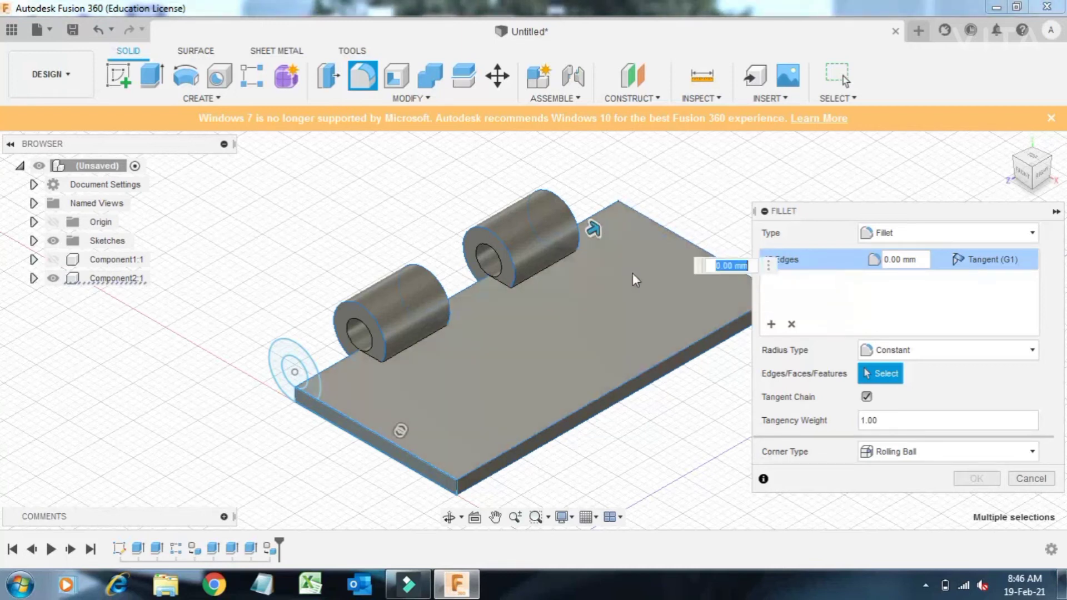
{"action": "left_click", "coordinate": [682, 363]}
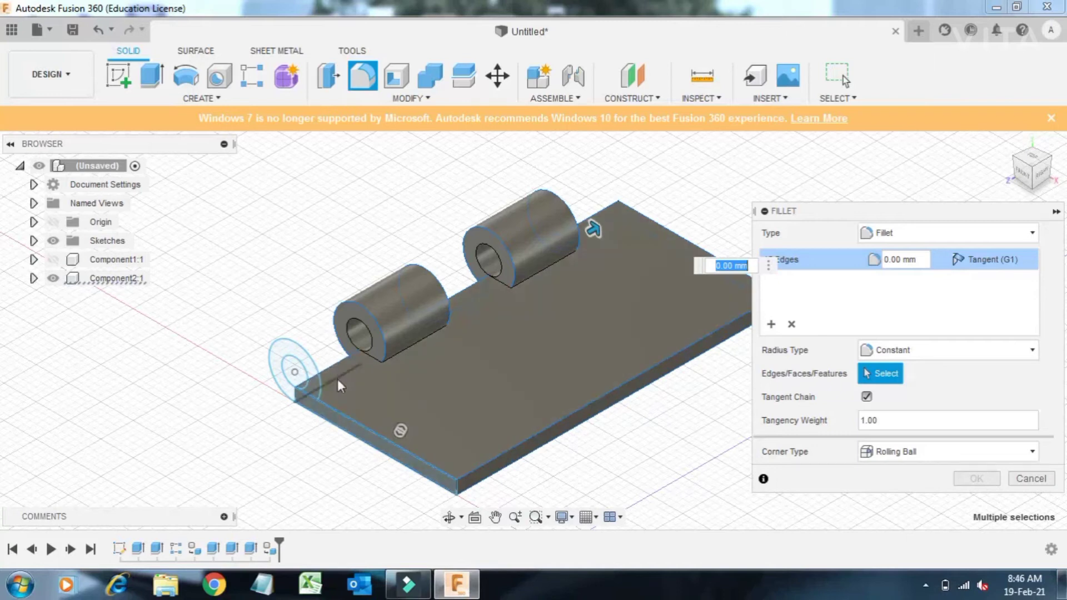
{"action": "left_click", "coordinate": [338, 379]}
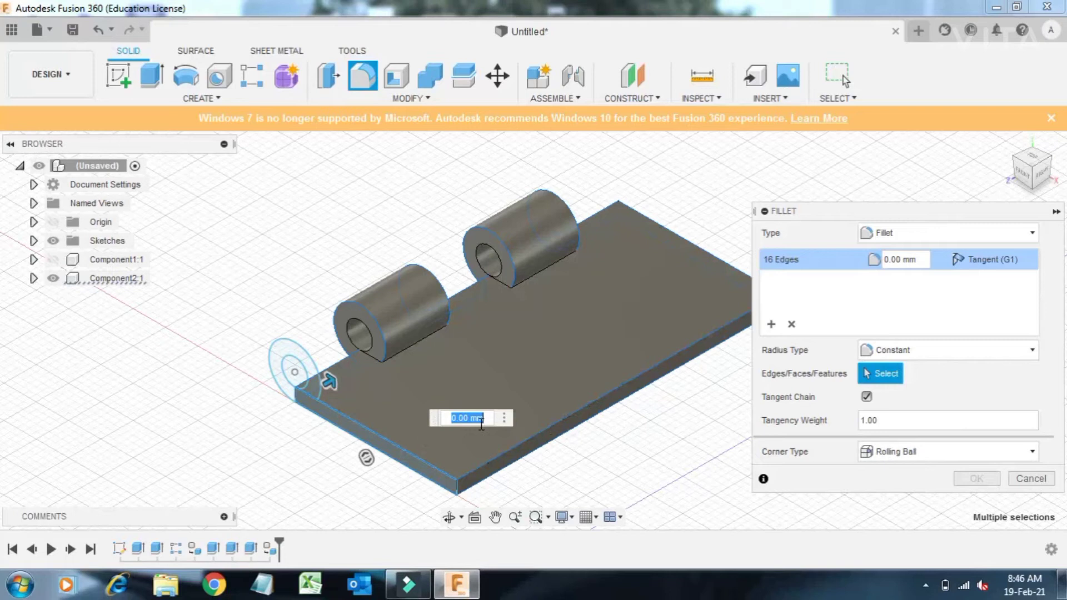
- Try fillet radii of 1 and 2 mm, keeping the rolling ball corner blend
{"action": "type", "text": "1"}
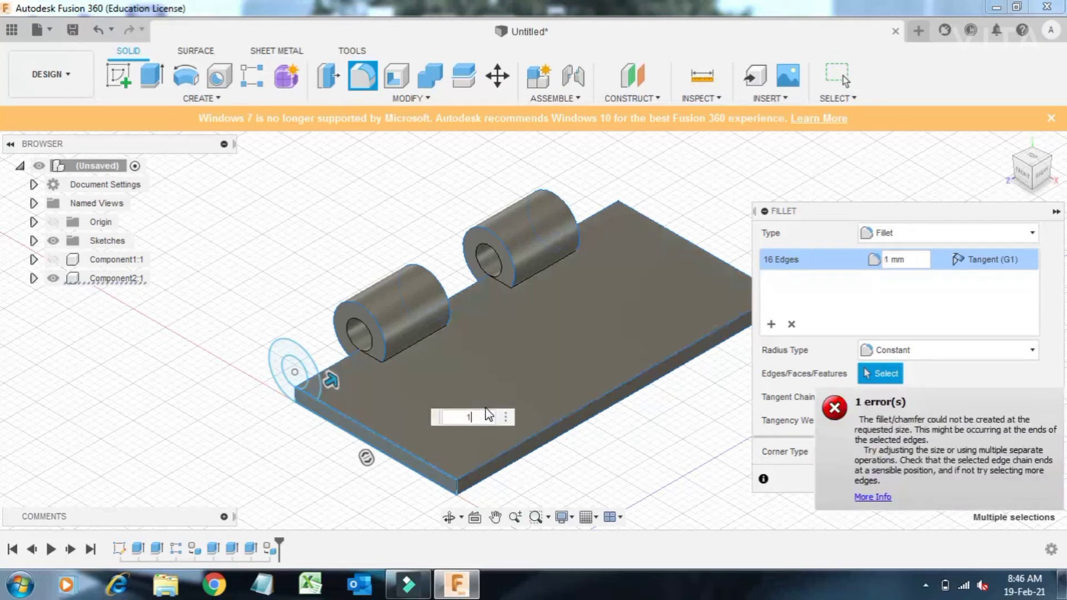
{"action": "key", "text": "BackSpace"}
{"action": "type", "text": ".5"}
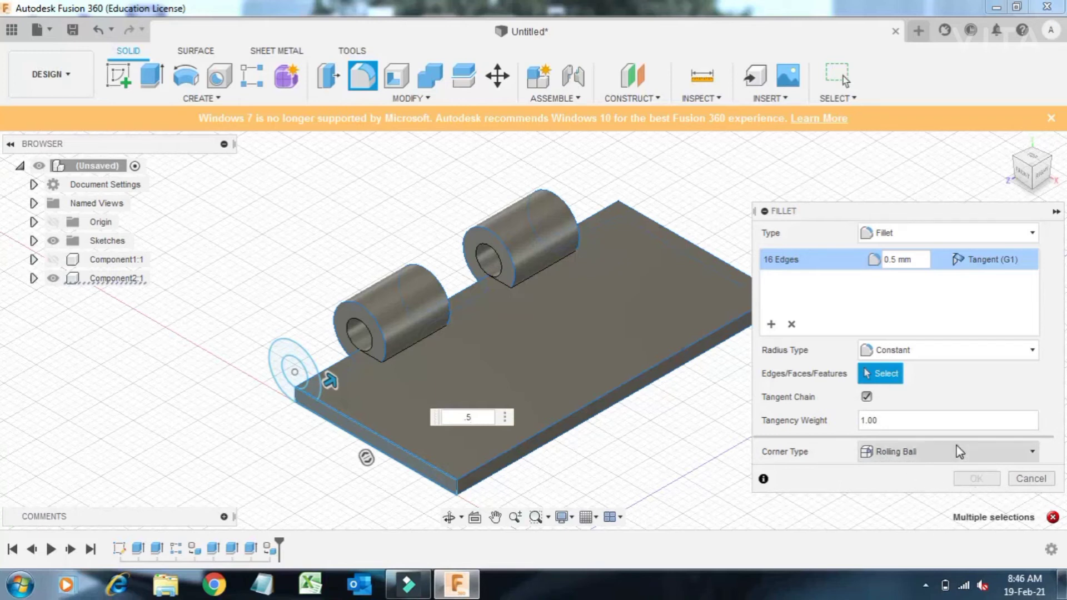
{"action": "left_click", "coordinate": [955, 445]}
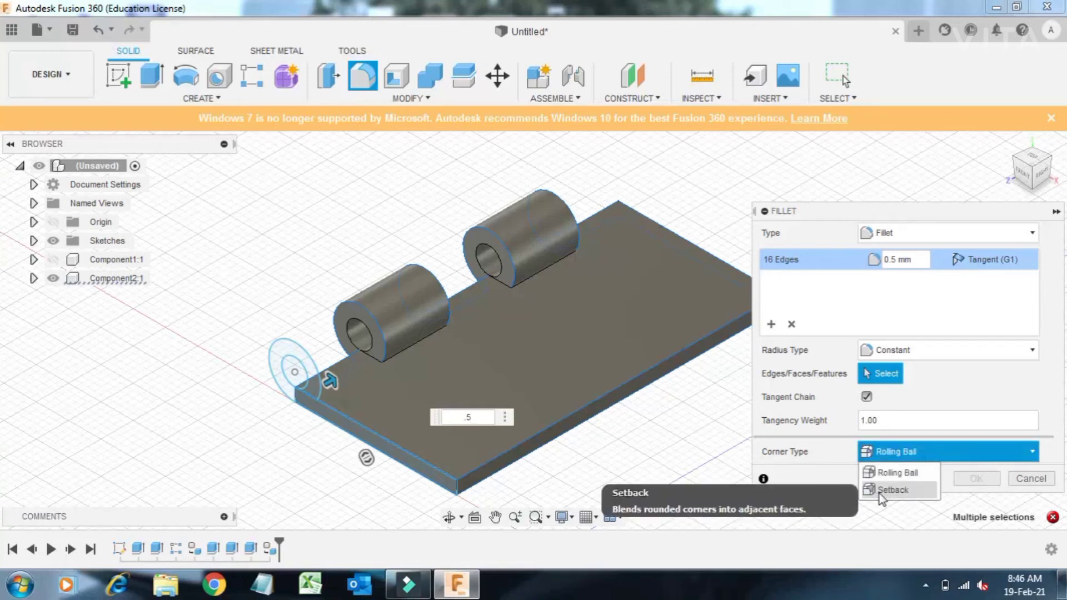
{"action": "left_click", "coordinate": [895, 471]}
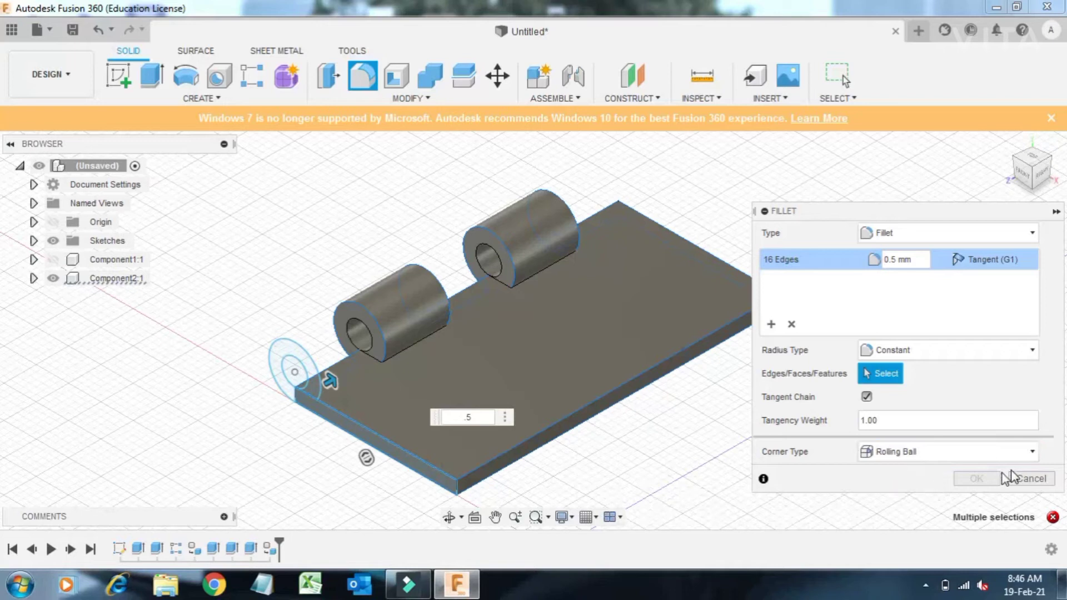
{"action": "double_click", "coordinate": [489, 413]}
{"action": "key", "text": "BackSpace"}
{"action": "type", "text": "2"}
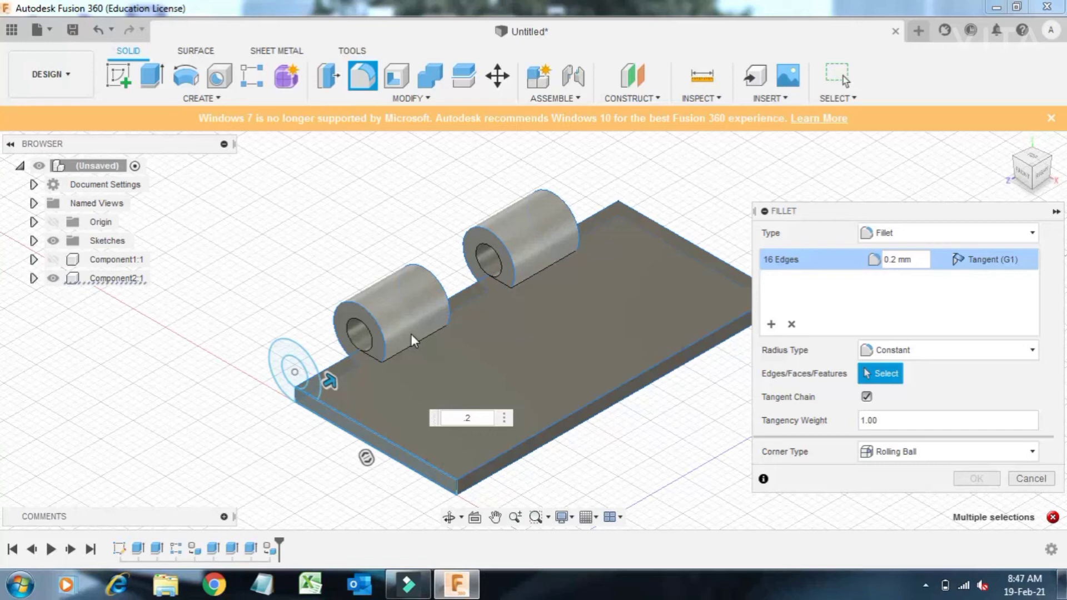
- Add four more knuckle edges, attempt the fillet, dismiss the error and cancel
{"action": "left_click", "coordinate": [491, 247]}
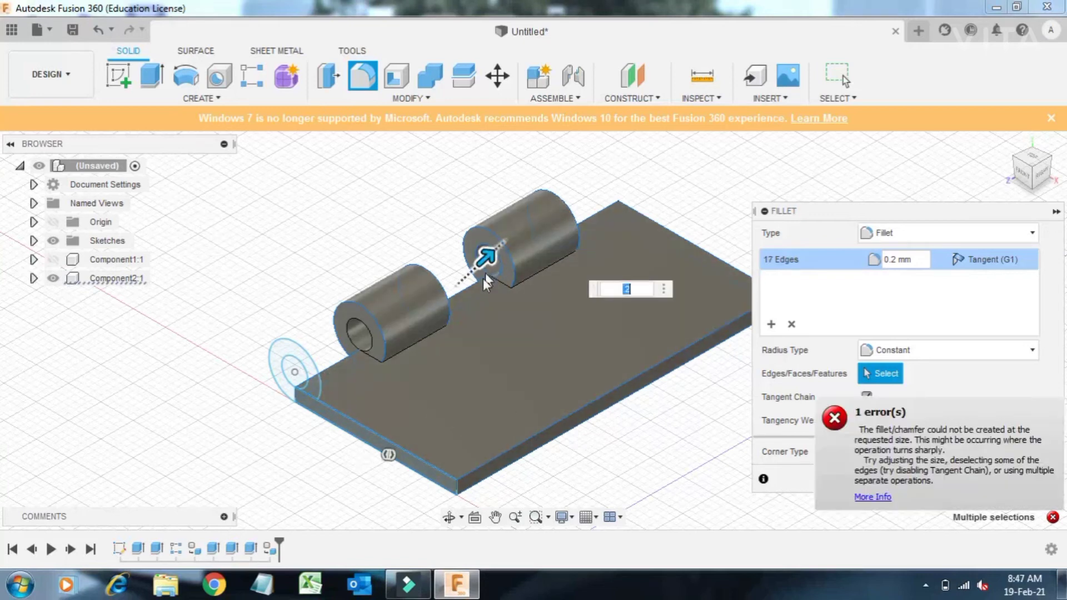
{"action": "left_click", "coordinate": [364, 320]}
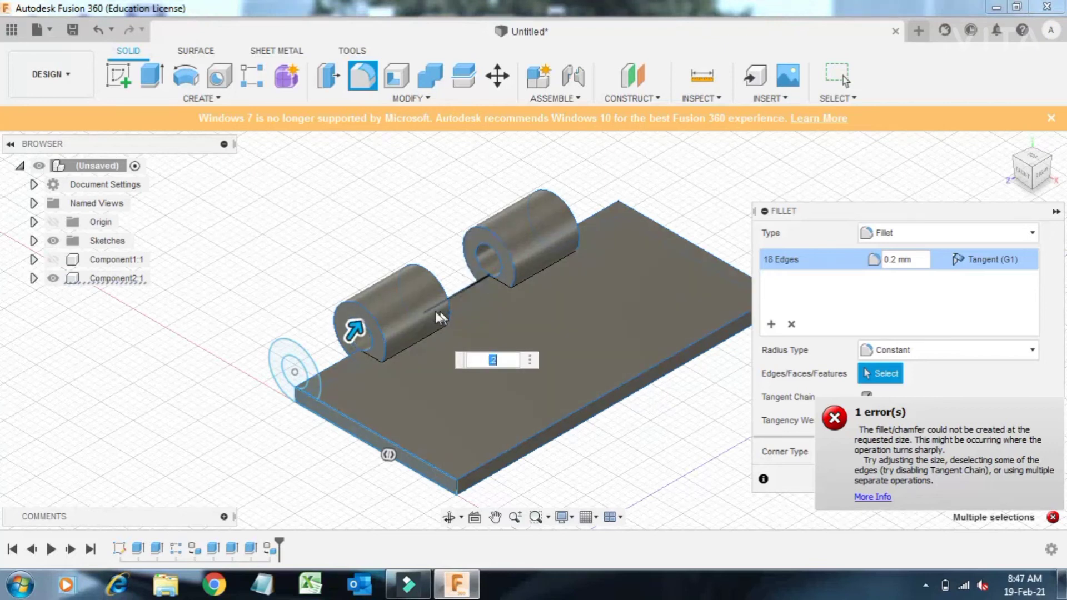
{"action": "left_click", "coordinate": [578, 245]}
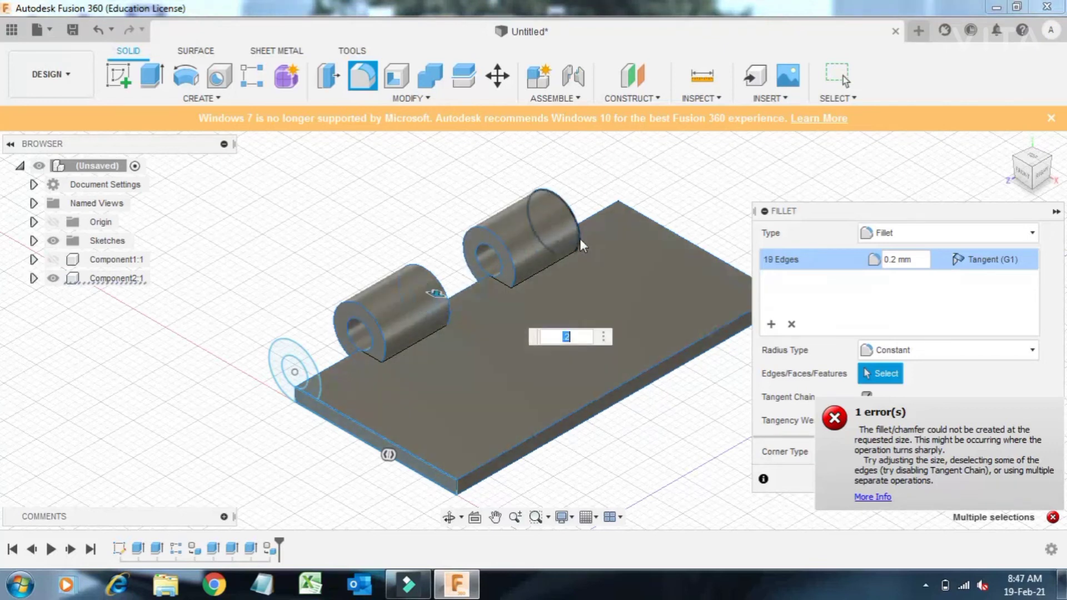
{"action": "left_click", "coordinate": [565, 226]}
{"action": "type", "text": ".5"}
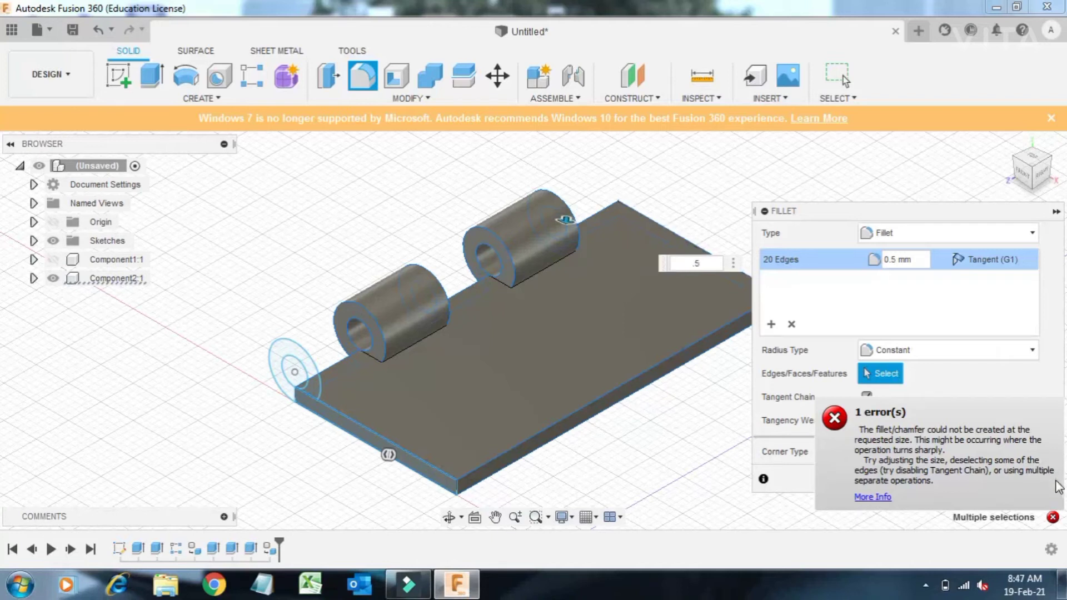
{"action": "left_click", "coordinate": [1052, 517]}
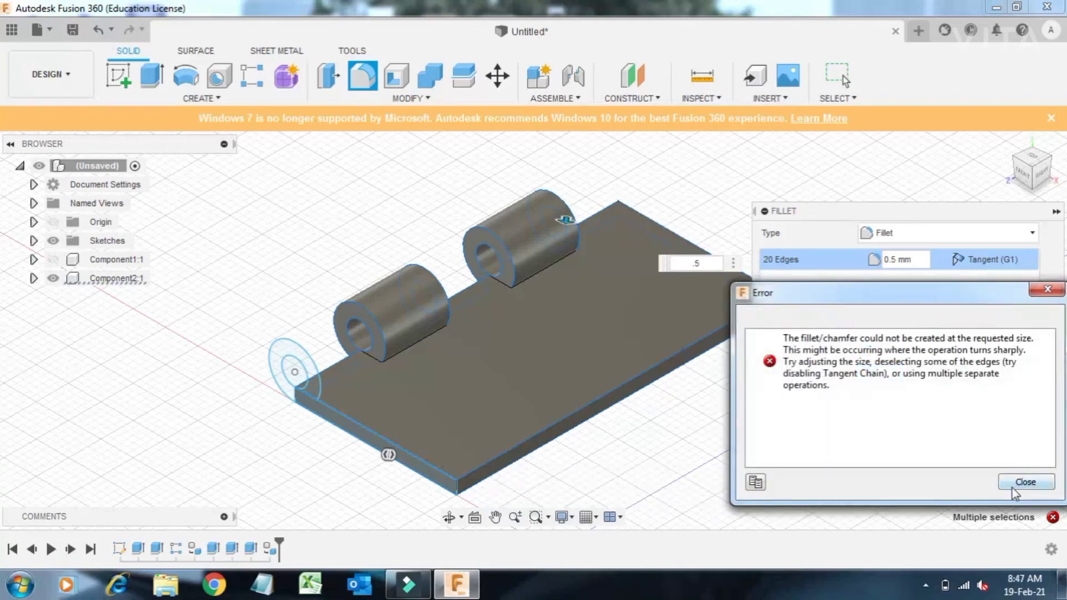
{"action": "left_click", "coordinate": [1015, 483]}
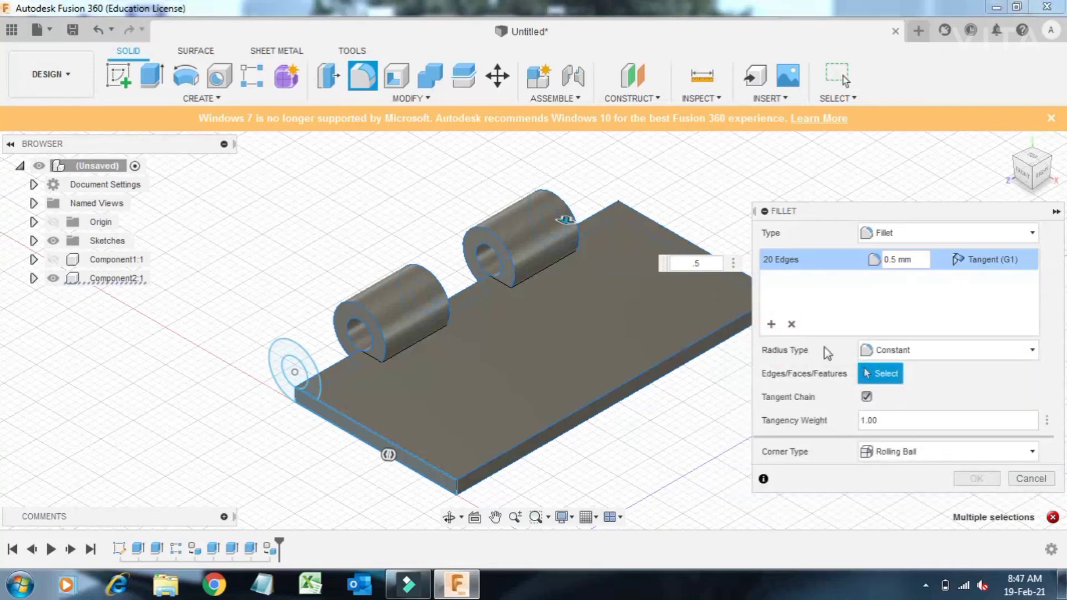
{"action": "key", "text": "Escape"}
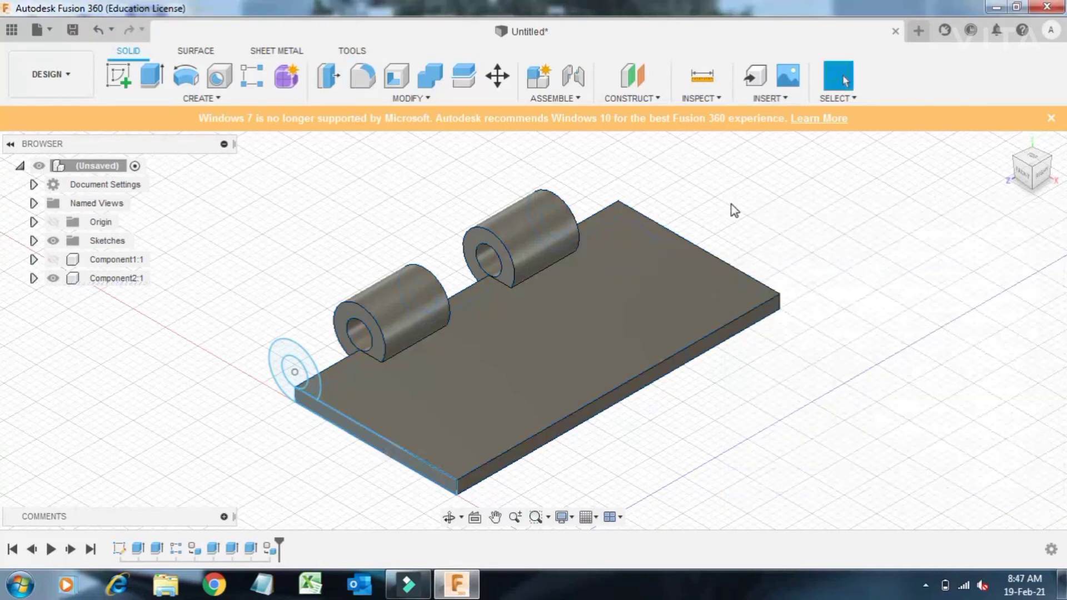
- Fillet ten knuckle and plate edges of the two-knuckle leaf at 0.5 mm
{"action": "left_click", "coordinate": [371, 76]}
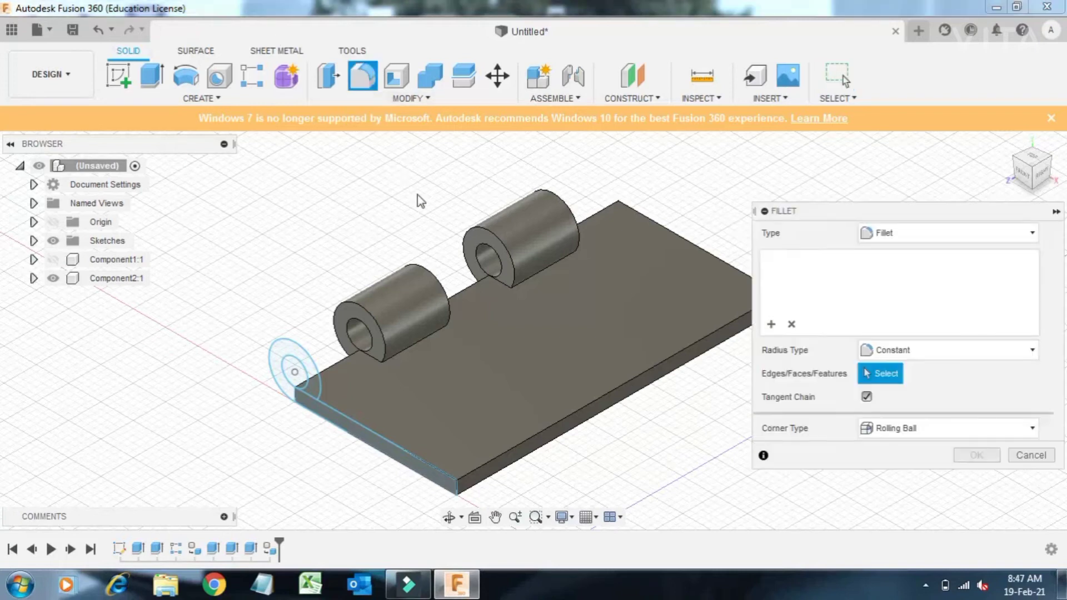
{"action": "left_click", "coordinate": [569, 209]}
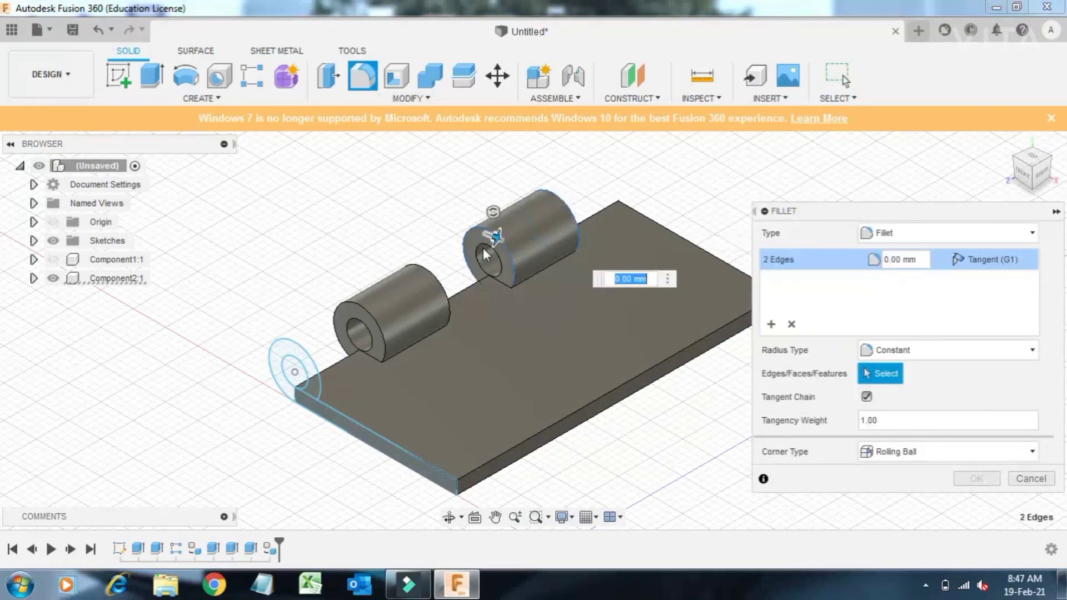
{"action": "left_click", "coordinate": [431, 280]}
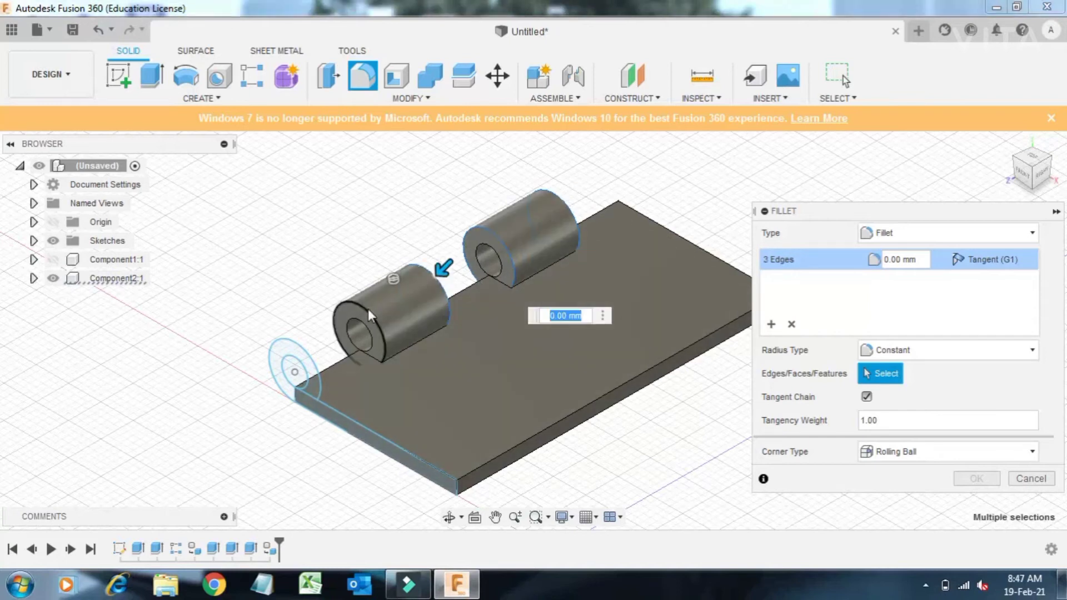
{"action": "left_click", "coordinate": [341, 412]}
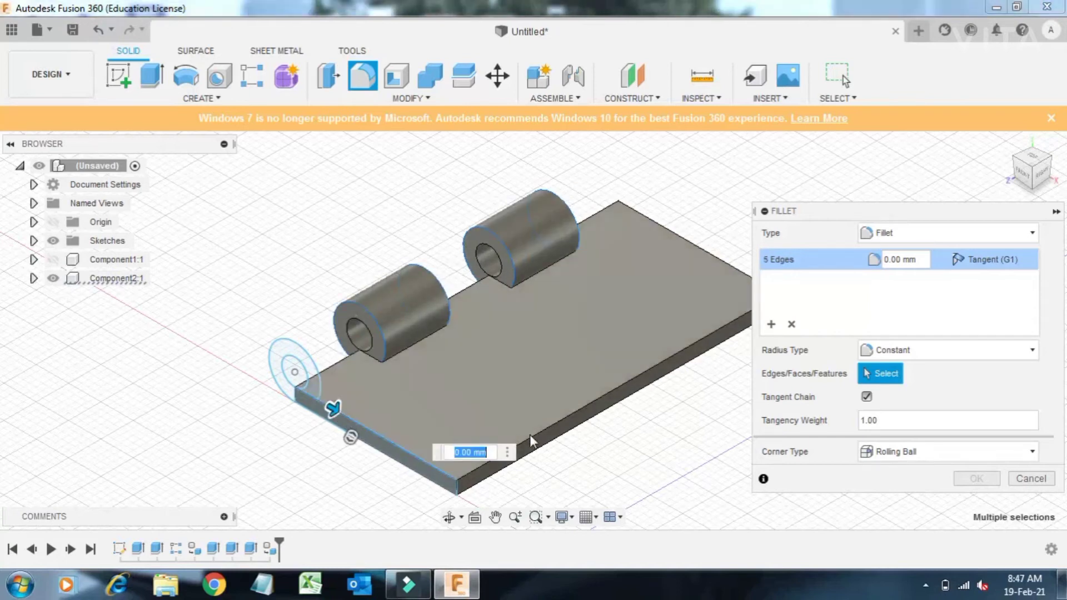
{"action": "left_click", "coordinate": [554, 420]}
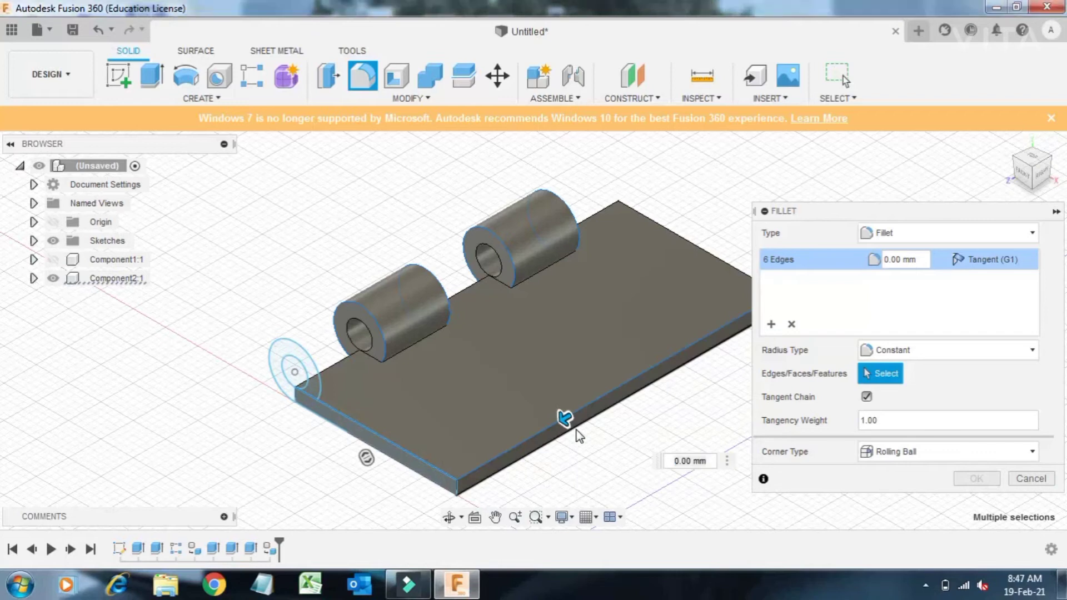
{"action": "left_click", "coordinate": [408, 475]}
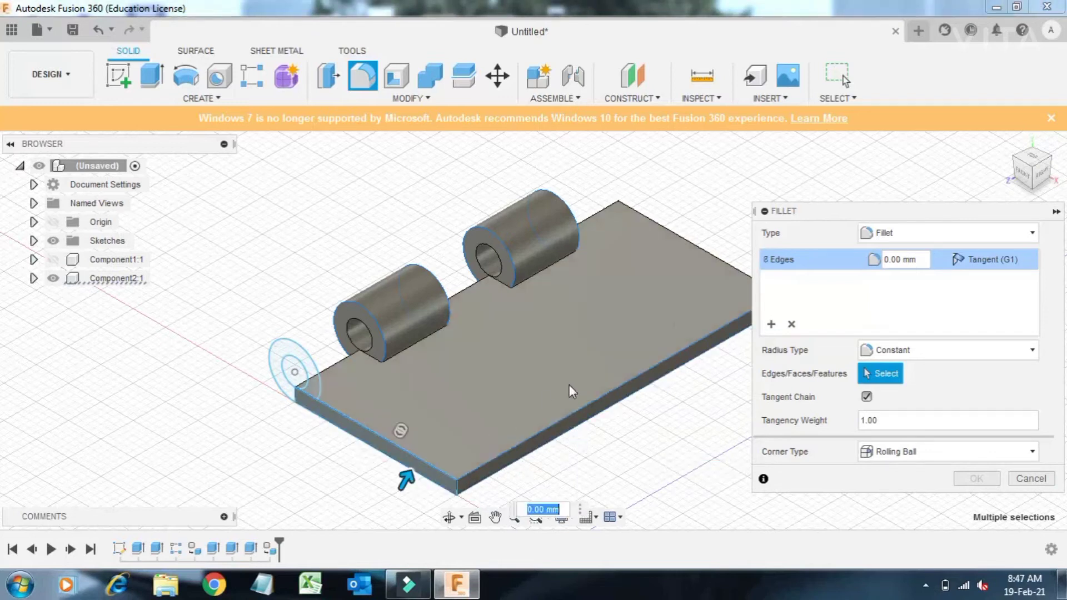
{"action": "left_click", "coordinate": [711, 252]}
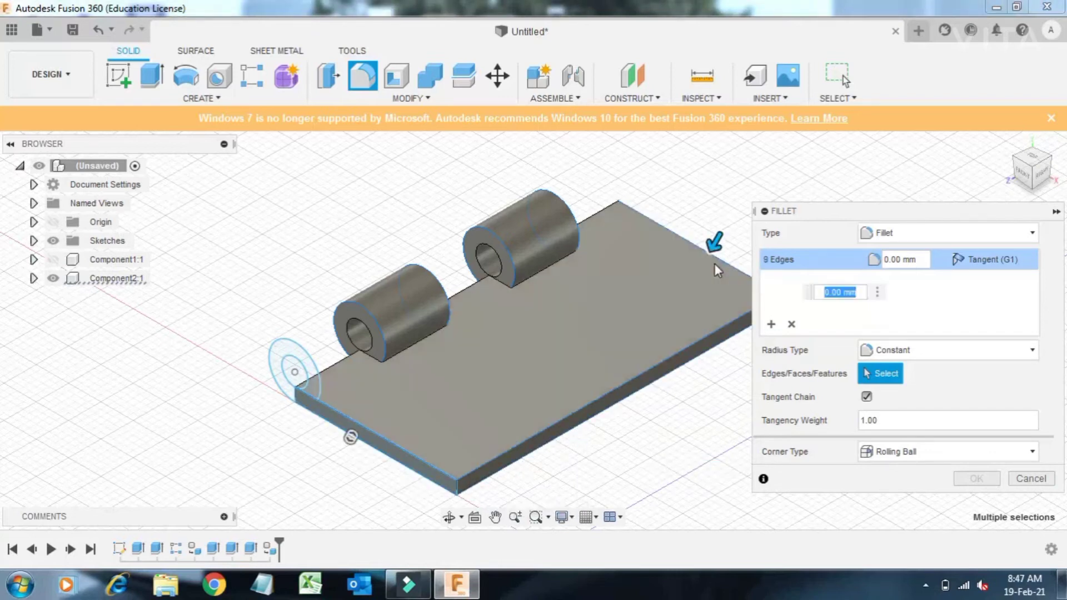
{"action": "left_click", "coordinate": [713, 267]}
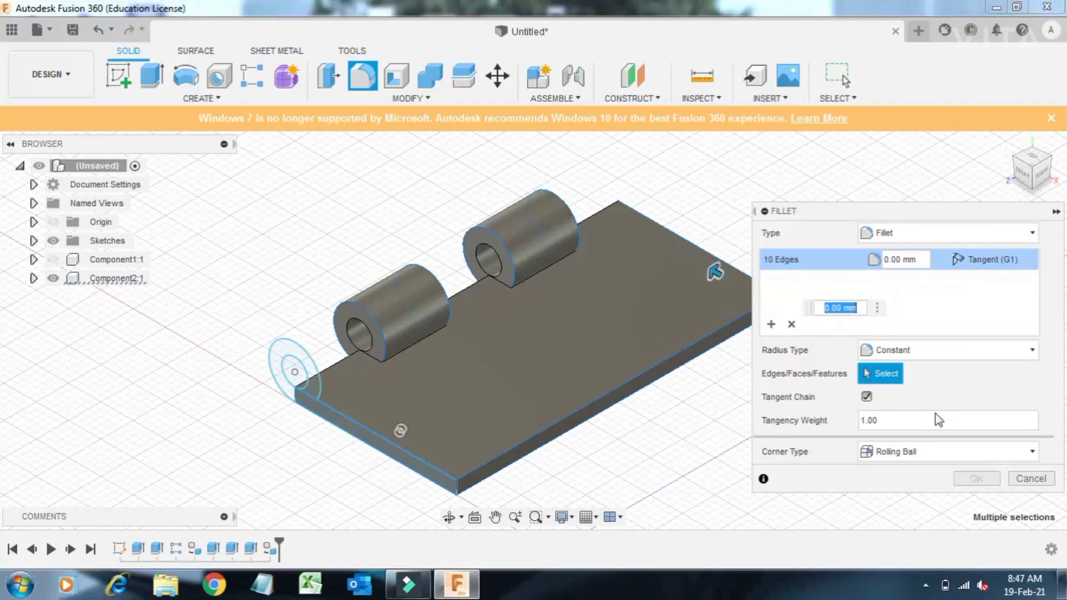
{"action": "key", "text": "BackSpace"}
{"action": "type", "text": ".5"}
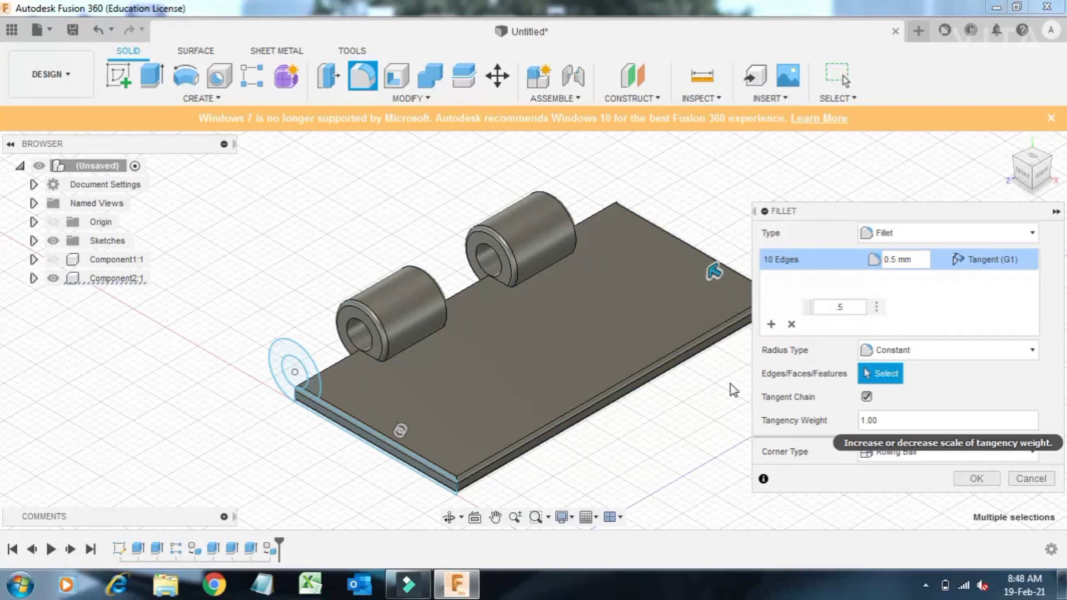
{"action": "key", "text": "Return"}
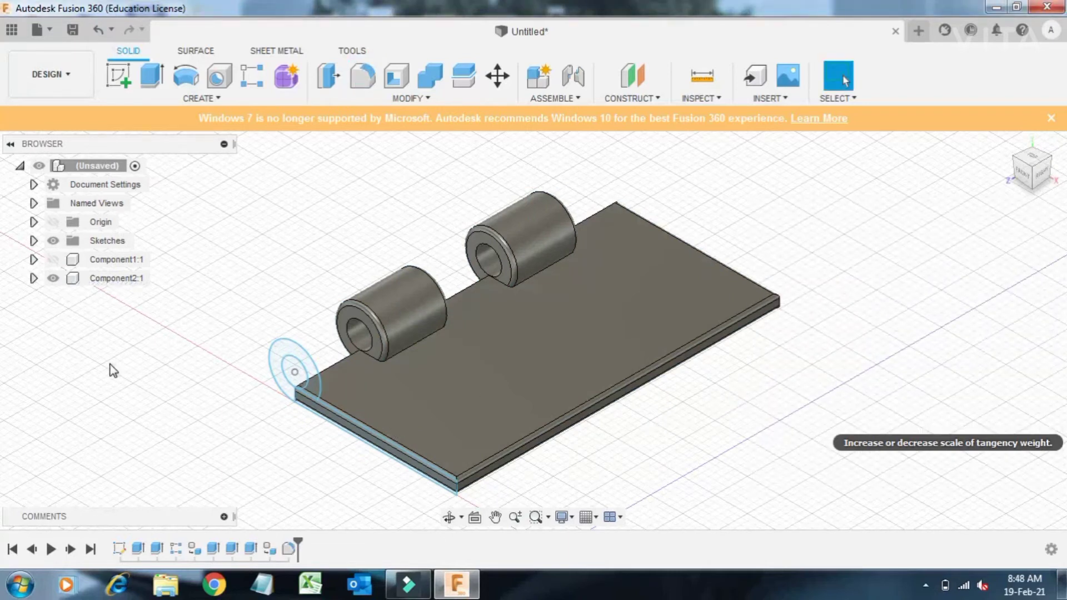
- Show only the three-knuckle leaf and pick its third and middle knuckle edges for filleting
{"action": "left_click", "coordinate": [52, 258]}
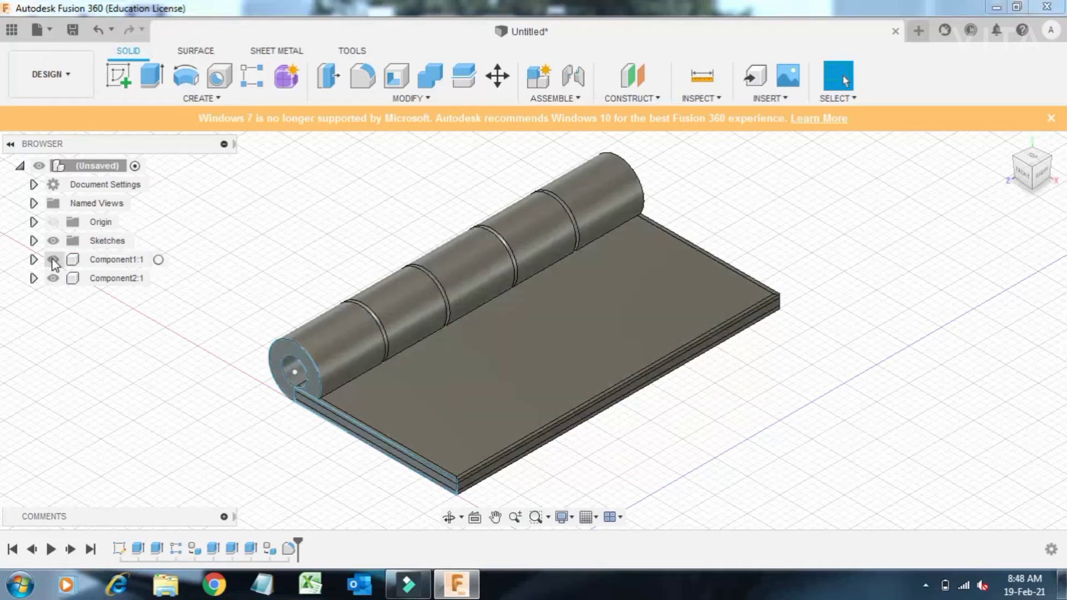
{"action": "left_click", "coordinate": [52, 279]}
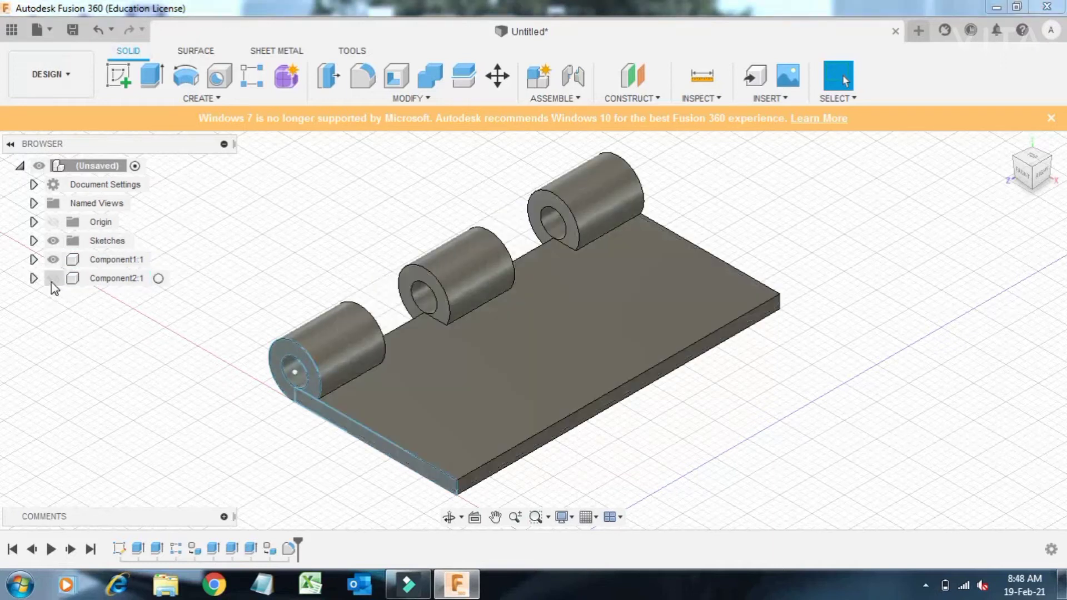
{"action": "left_click", "coordinate": [362, 74]}
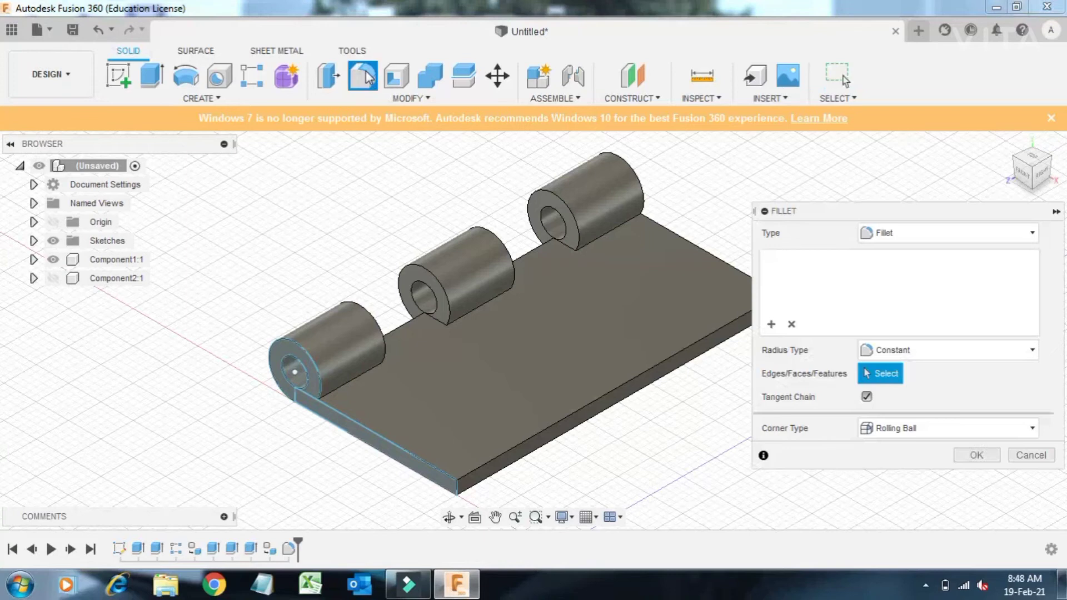
{"action": "left_click", "coordinate": [564, 205]}
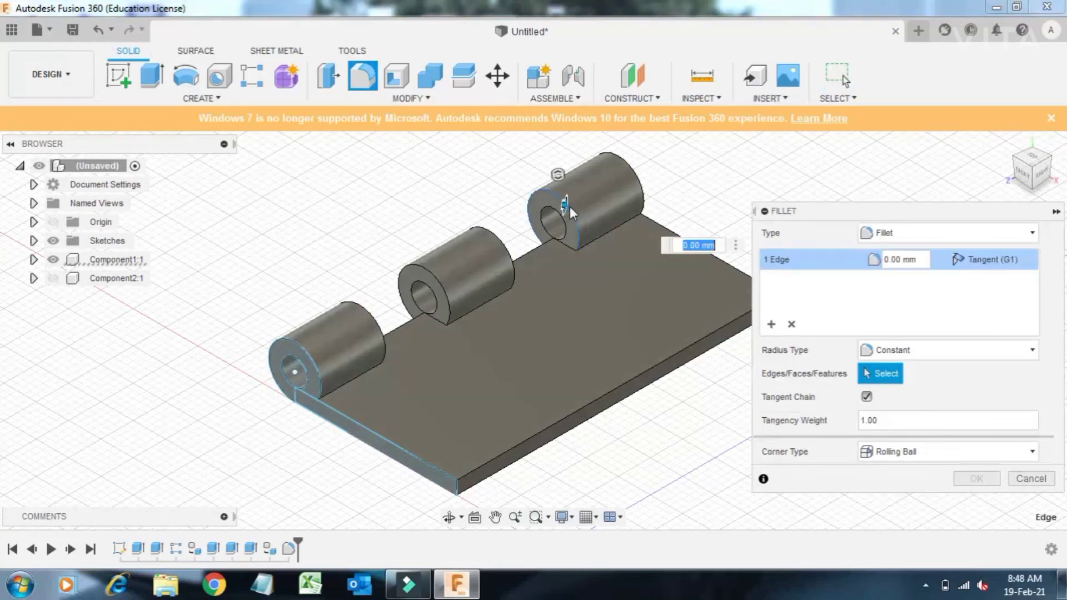
{"action": "left_click", "coordinate": [623, 177]}
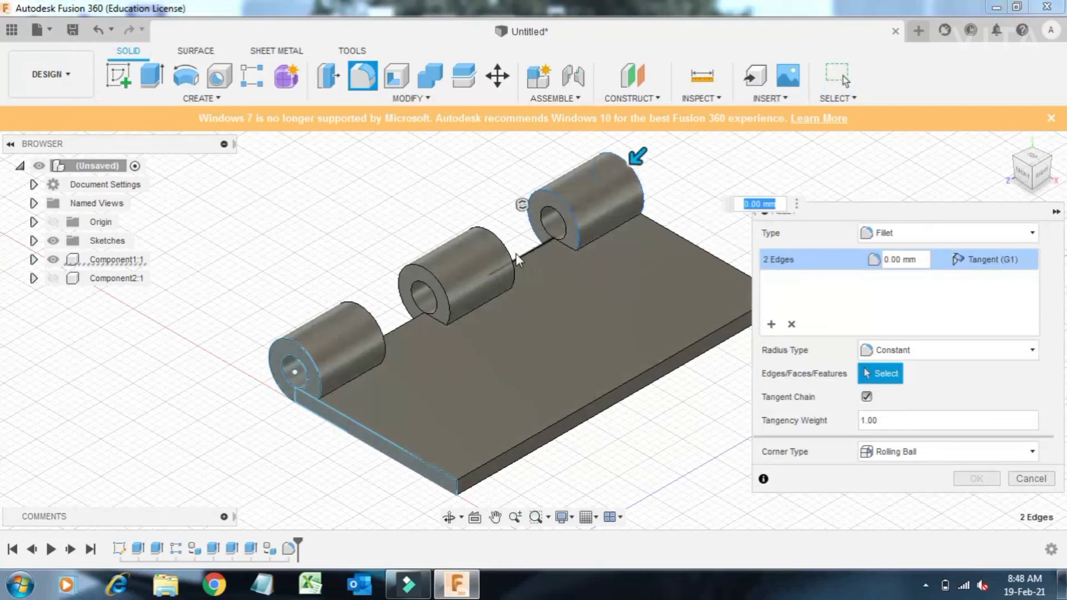
{"action": "left_click", "coordinate": [495, 245]}
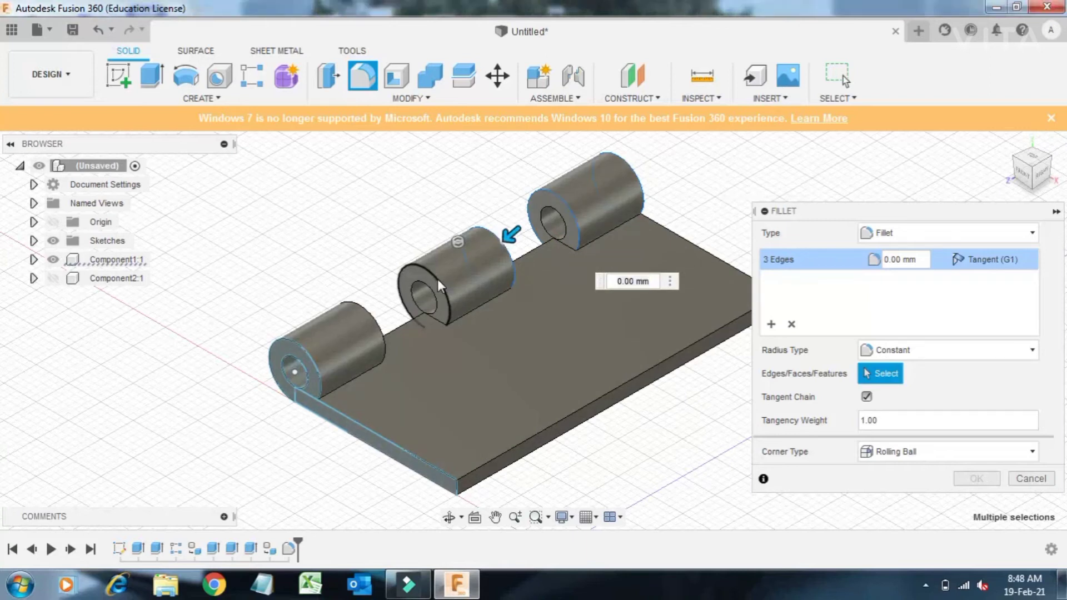
{"action": "left_click", "coordinate": [437, 278]}
- Add the first knuckle and plate edges, apply 0.5 mm fillets, and reshow Component2:1
{"action": "left_click", "coordinate": [368, 318]}
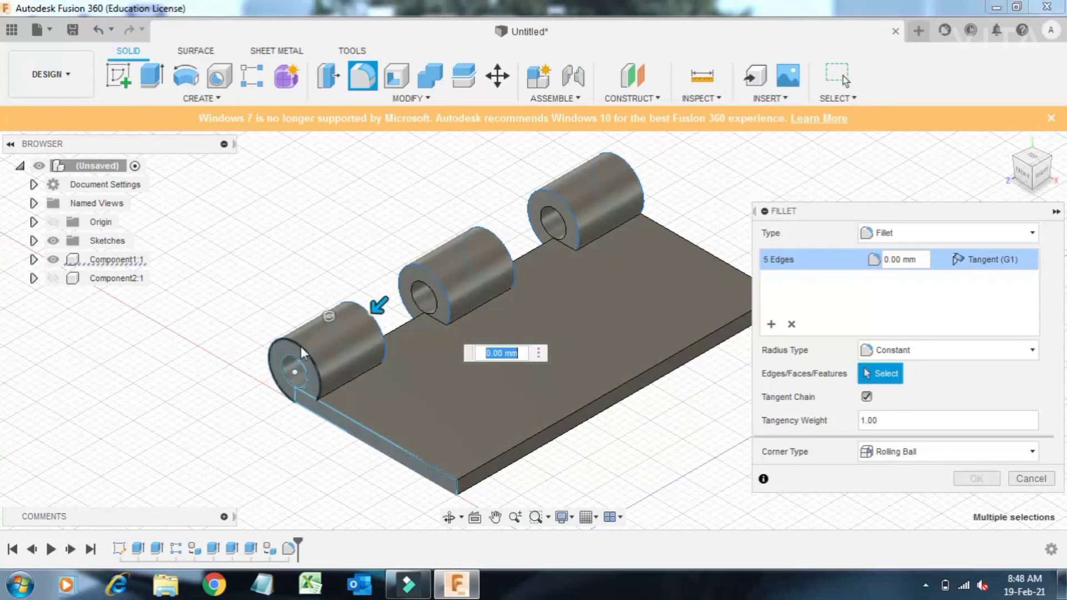
{"action": "left_click", "coordinate": [304, 383]}
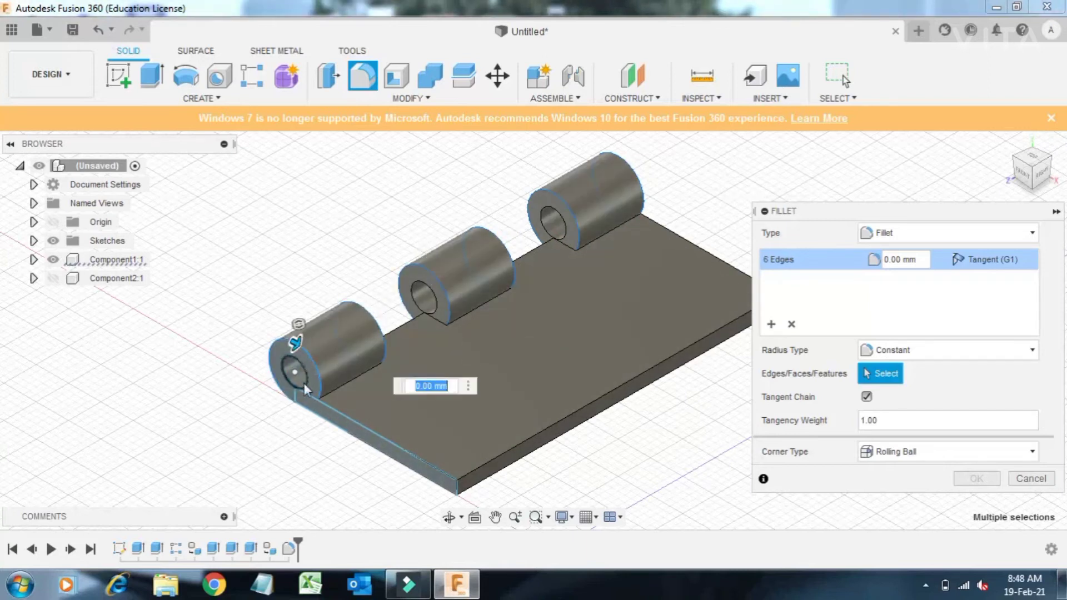
{"action": "left_click", "coordinate": [330, 423]}
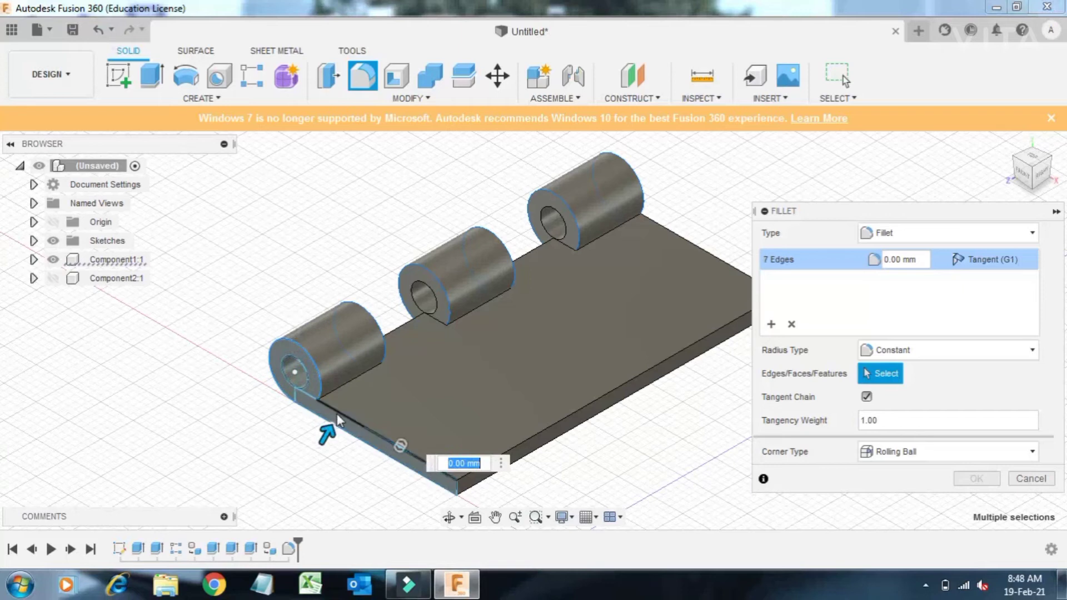
{"action": "left_click", "coordinate": [558, 435]}
{"action": "left_click", "coordinate": [559, 437]}
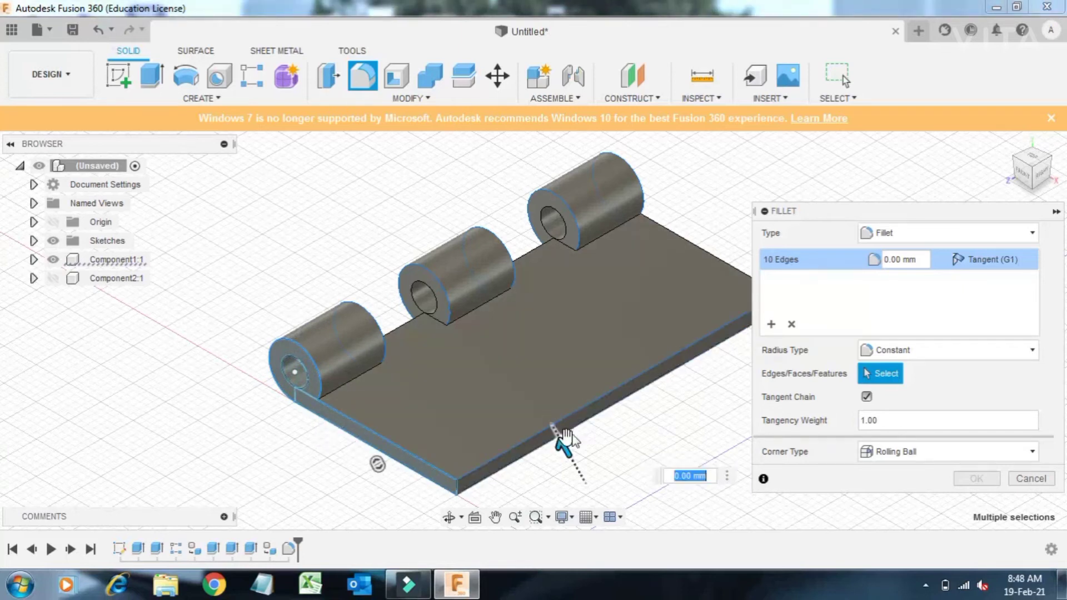
{"action": "left_click", "coordinate": [714, 251]}
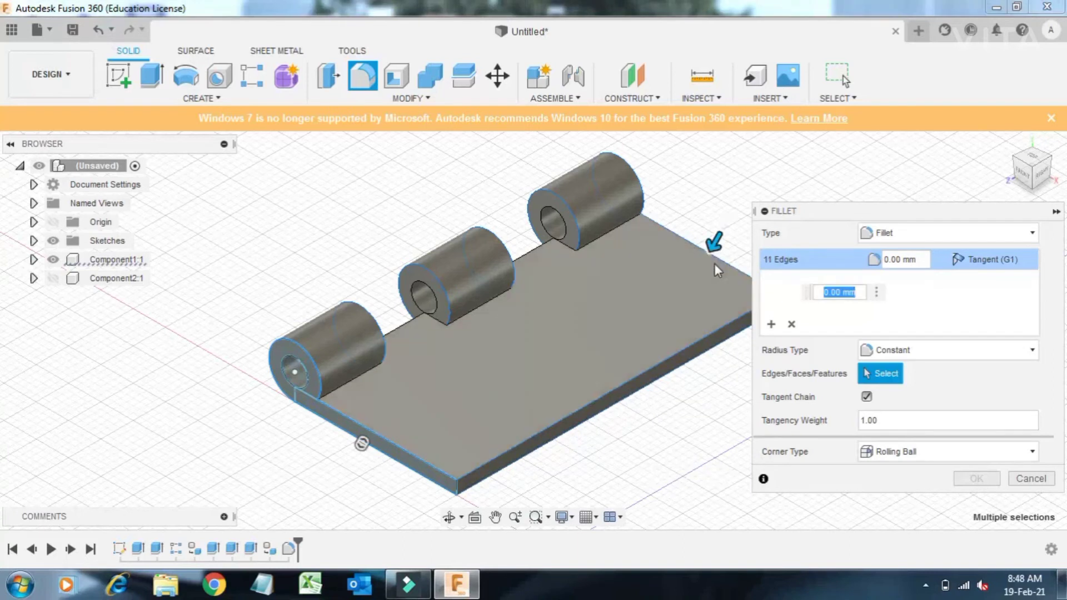
{"action": "left_click", "coordinate": [711, 269]}
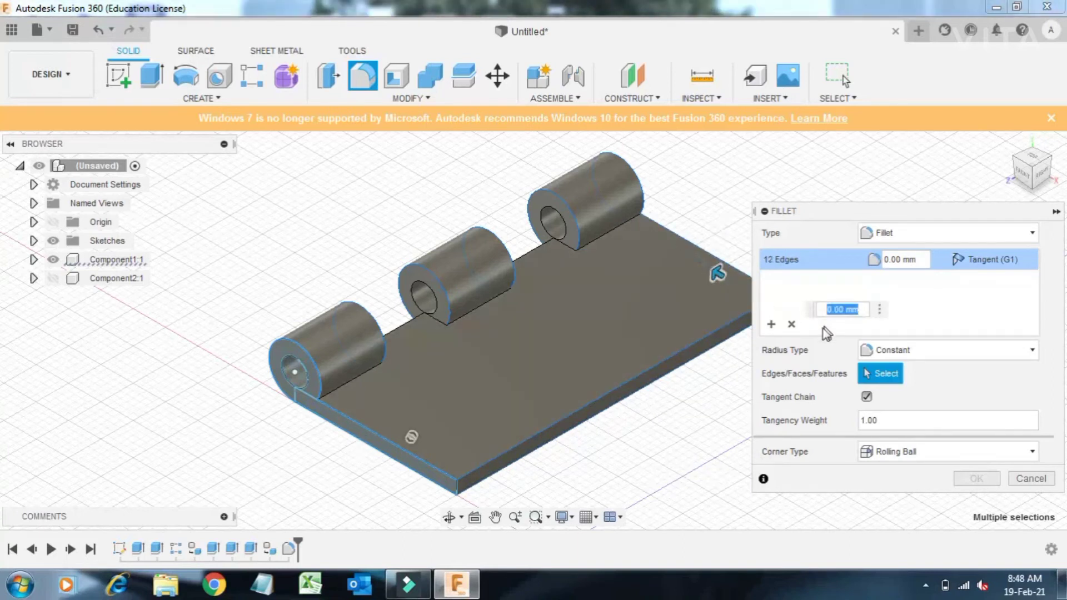
{"action": "type", "text": ".5"}
{"action": "key", "text": "Return"}
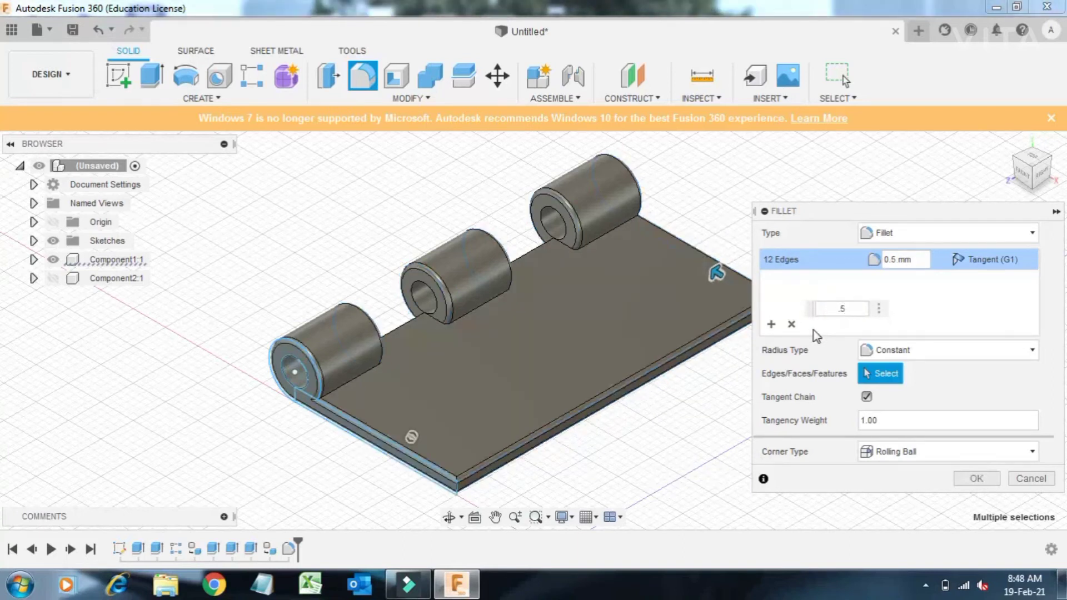
{"action": "key", "text": "Return"}
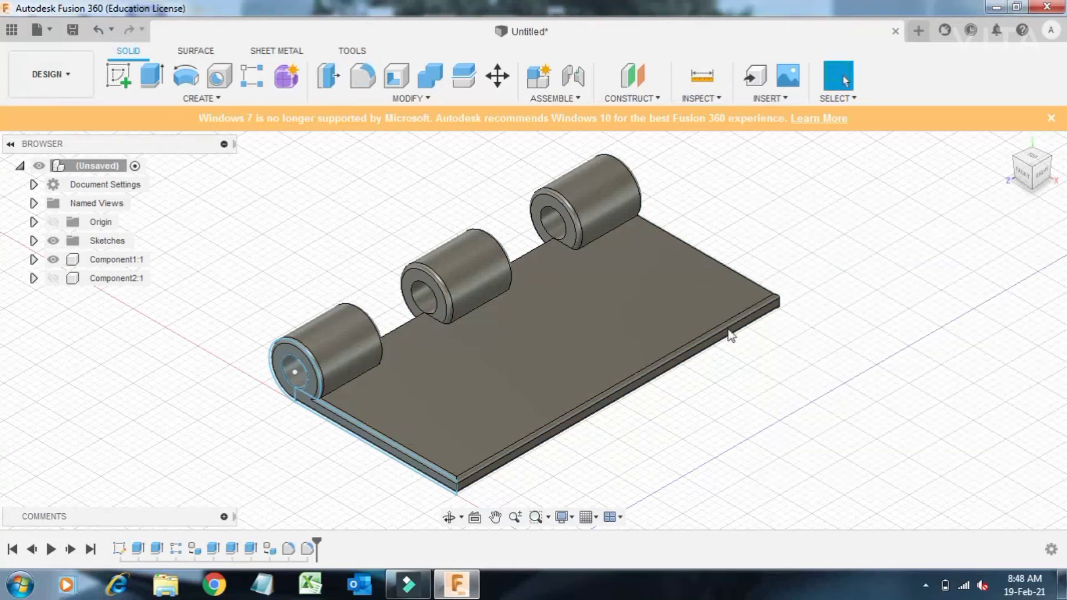
{"action": "left_click", "coordinate": [53, 278]}
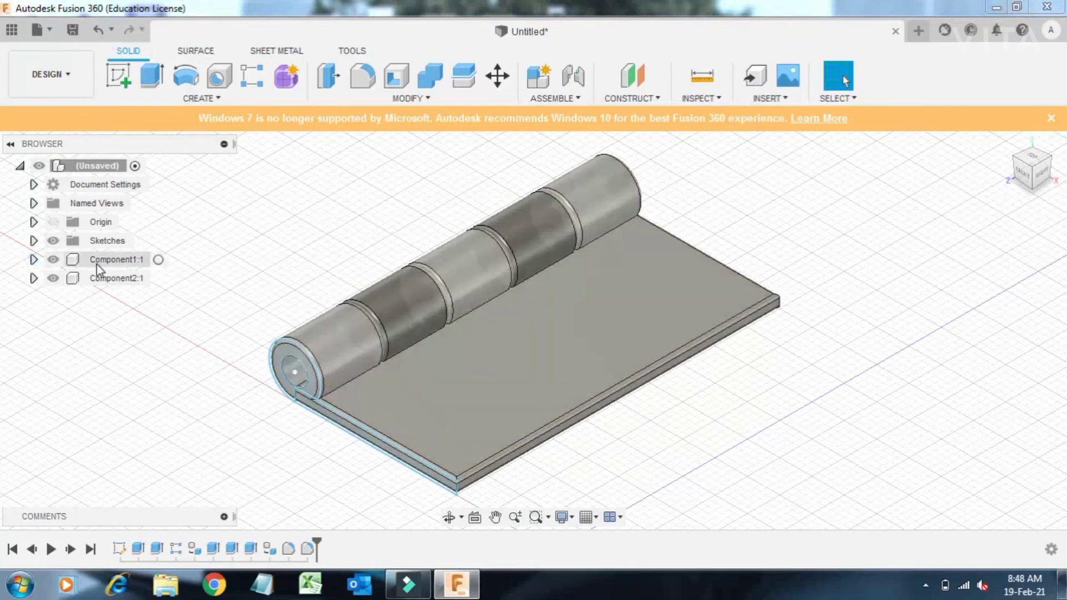
- Drag the hinge leaves apart so they sit side by side
{"action": "left_click", "coordinate": [111, 259]}
{"action": "left_click_drag", "start_coordinate": [750, 337], "coordinate": [667, 396]}
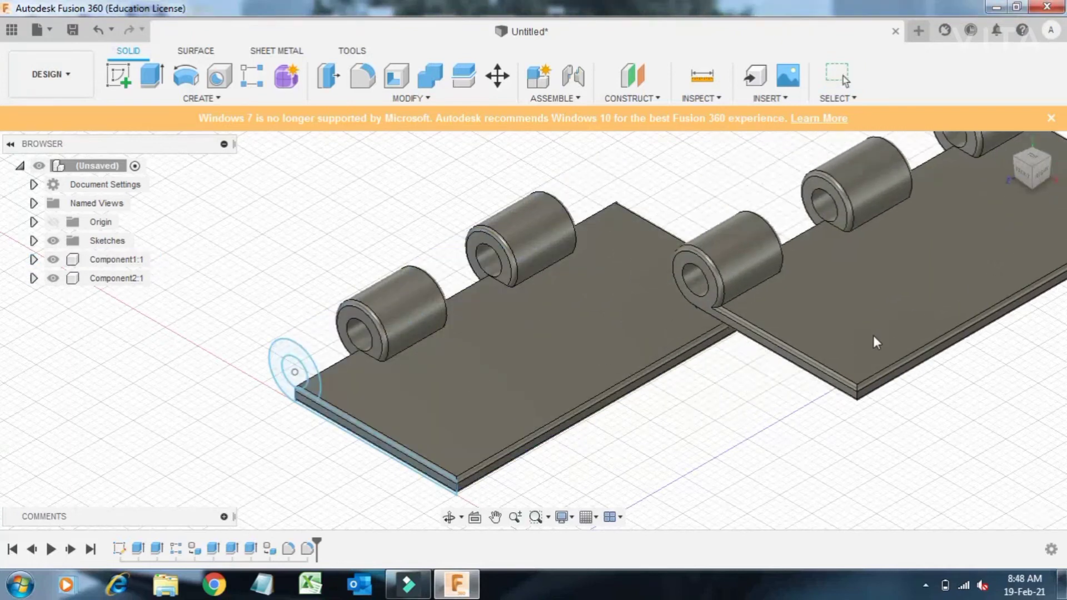
{"action": "scroll", "coordinate": [666, 396], "scroll_direction": "down", "scroll_amount": 2}
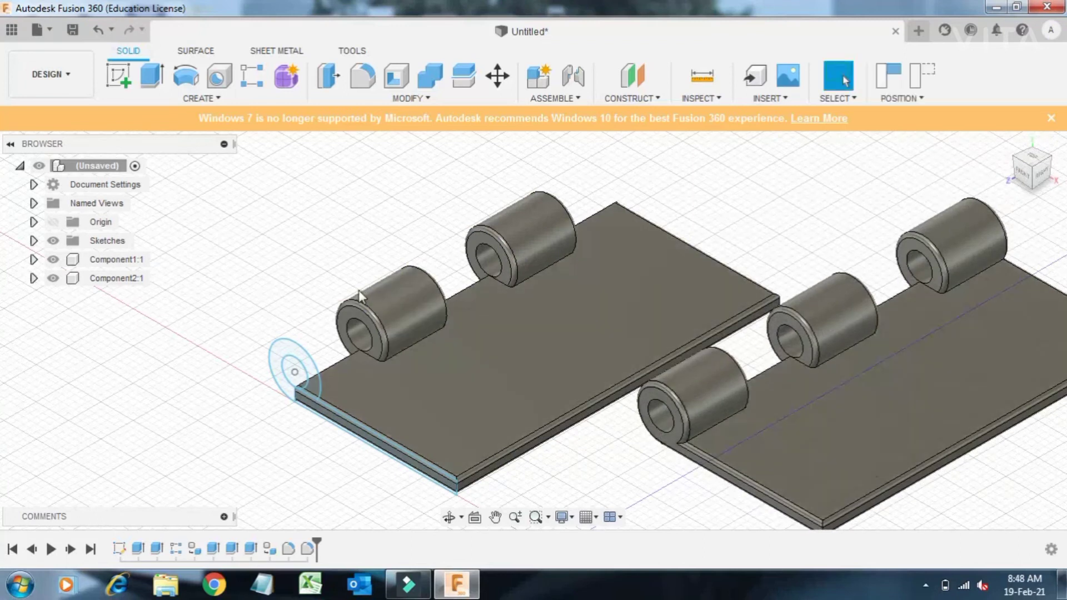
{"action": "scroll", "coordinate": [664, 389], "scroll_direction": "down", "scroll_amount": 2}
{"action": "scroll", "coordinate": [661, 380], "scroll_direction": "down", "scroll_amount": 2}
{"action": "scroll", "coordinate": [654, 366], "scroll_direction": "down", "scroll_amount": 2}
{"action": "left_click_drag", "start_coordinate": [654, 358], "coordinate": [685, 369]}
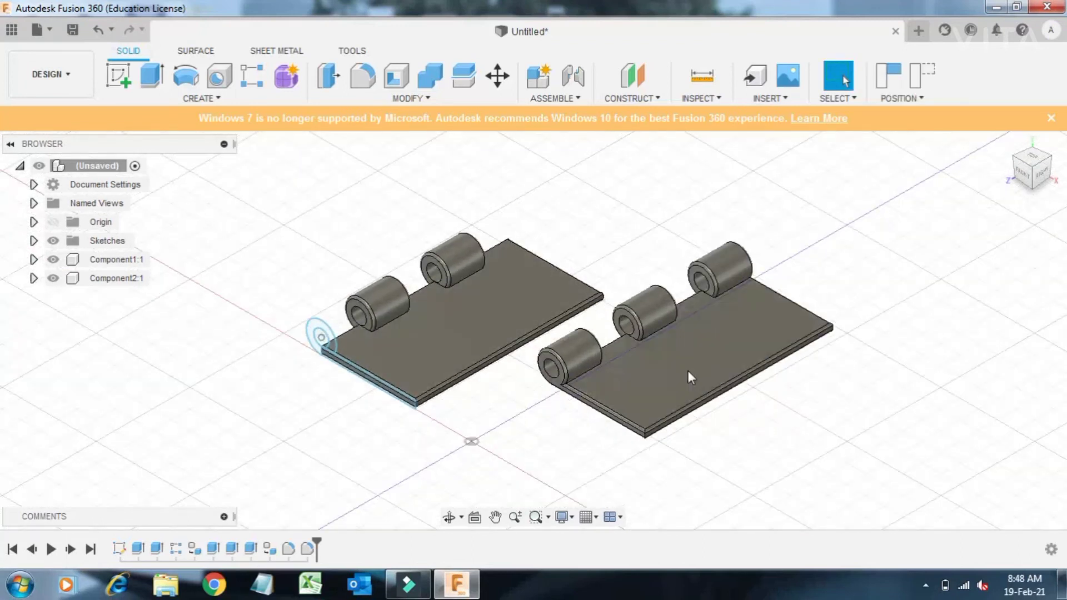
{"action": "scroll", "coordinate": [414, 291], "scroll_direction": "up", "scroll_amount": 2}
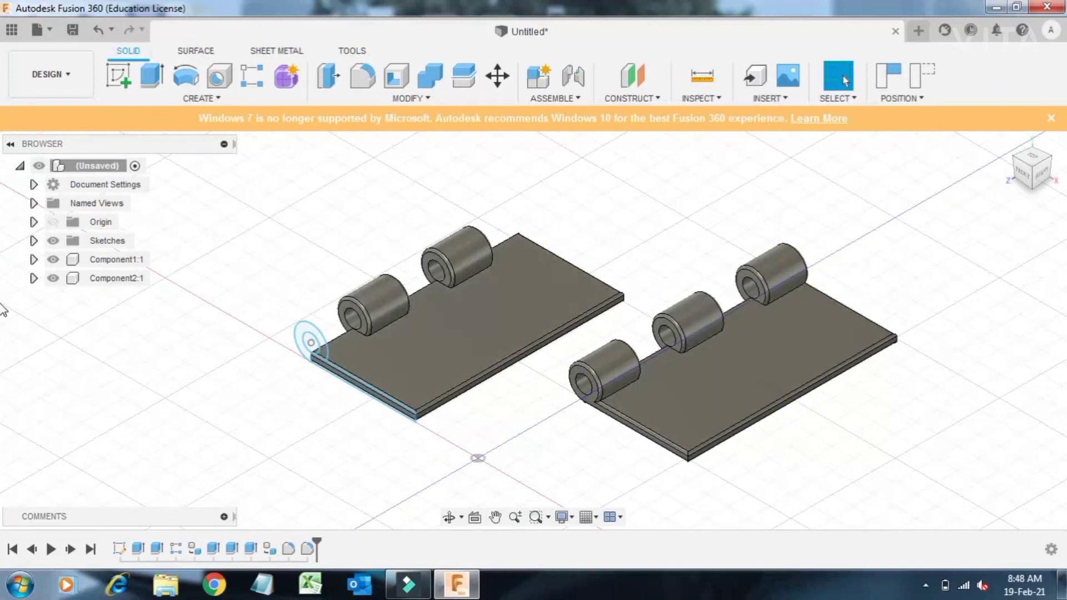
- Ground Component2:1 so it stays fixed in place
{"action": "left_click", "coordinate": [53, 260]}
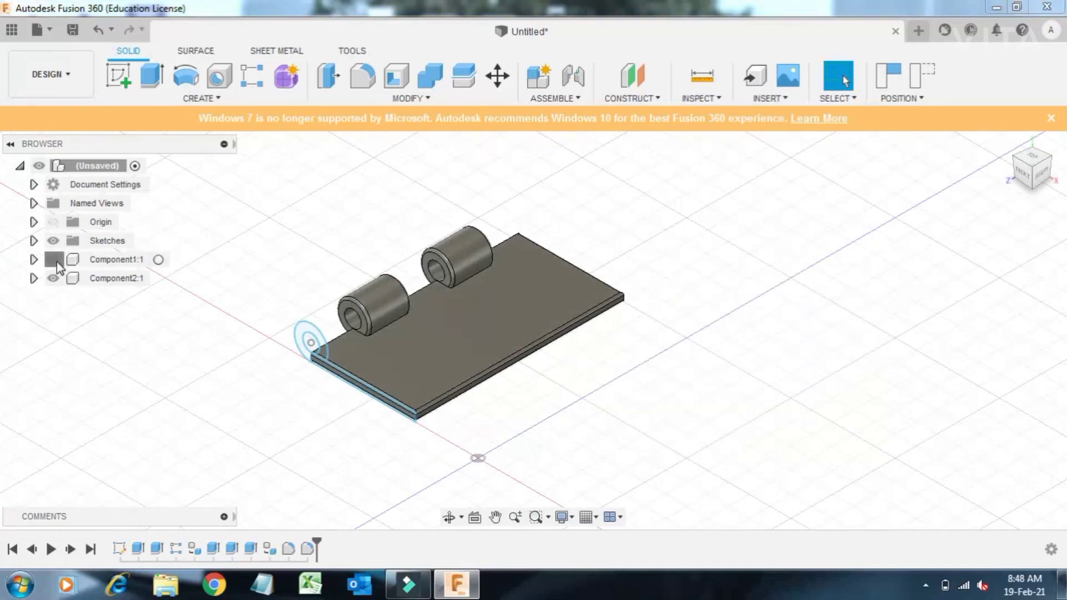
{"action": "left_click", "coordinate": [52, 259]}
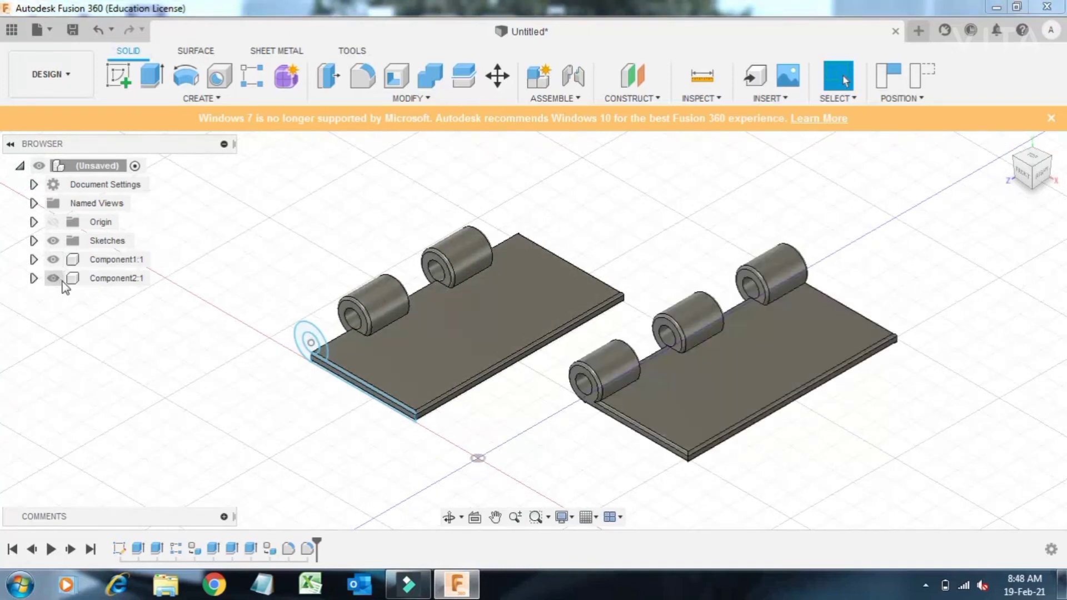
{"action": "right_click", "coordinate": [116, 285]}
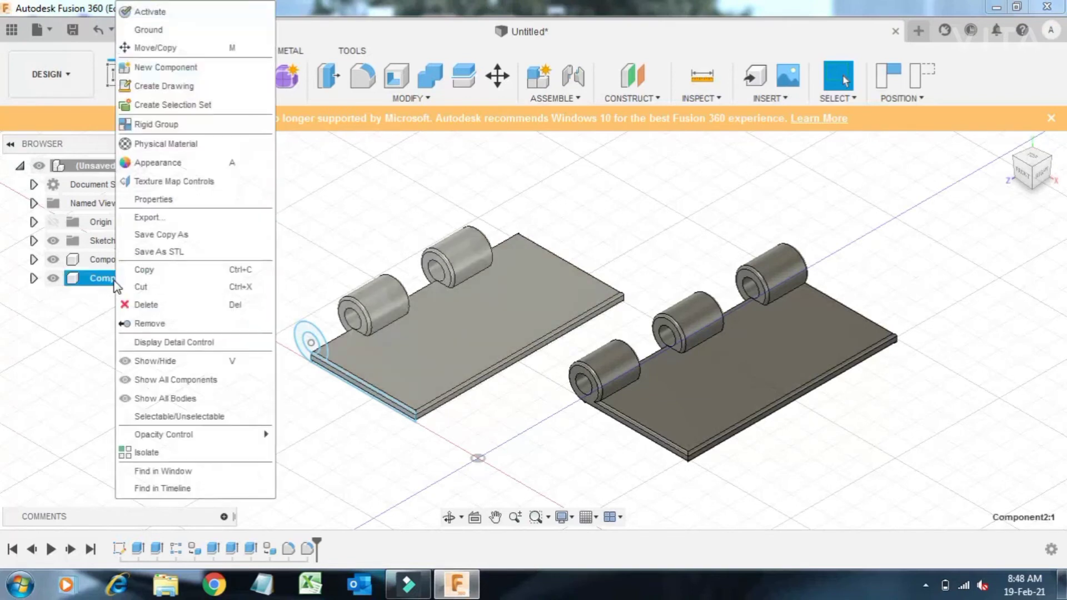
{"action": "left_click", "coordinate": [185, 34]}
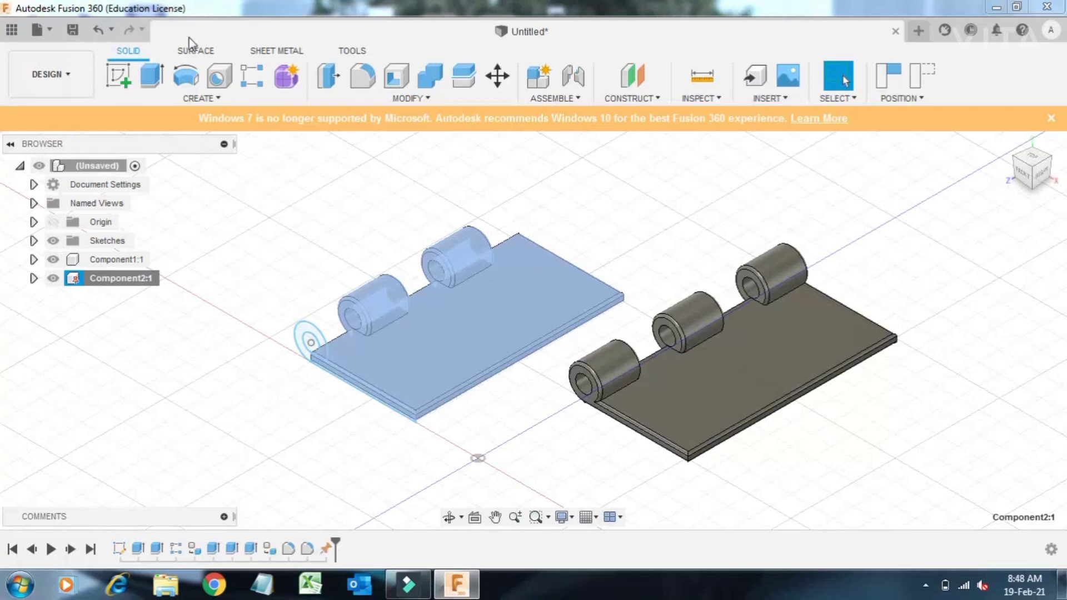
{"action": "left_click", "coordinate": [512, 447]}
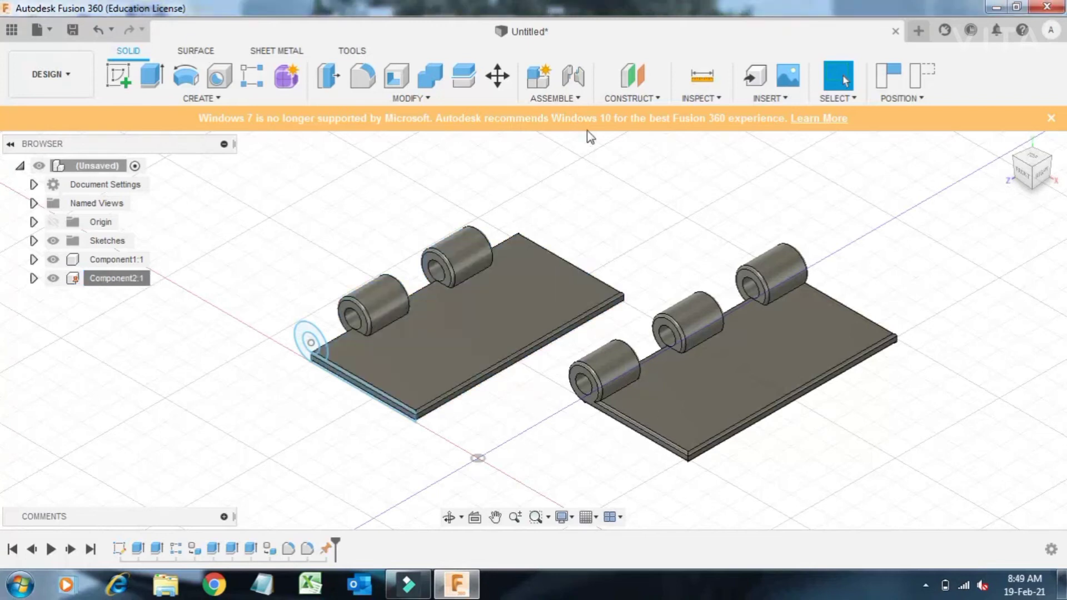
{"action": "mouse_move", "coordinate": [572, 77]}
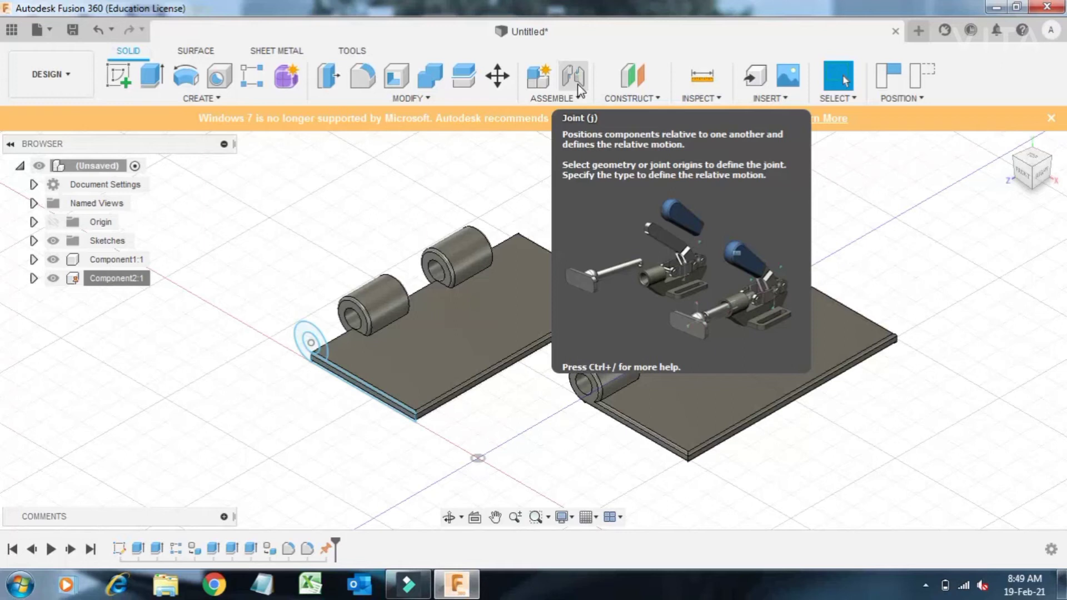
- Create a Capture Position joint snapping both leaves together at their knuckles and start entering the angle
{"action": "left_click", "coordinate": [578, 84]}
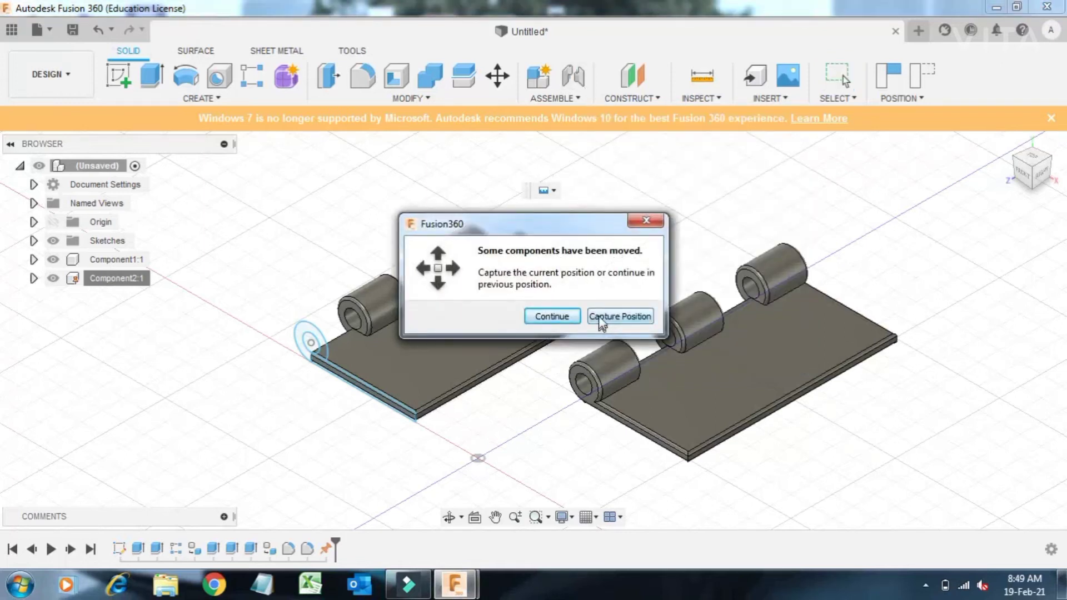
{"action": "left_click", "coordinate": [602, 316]}
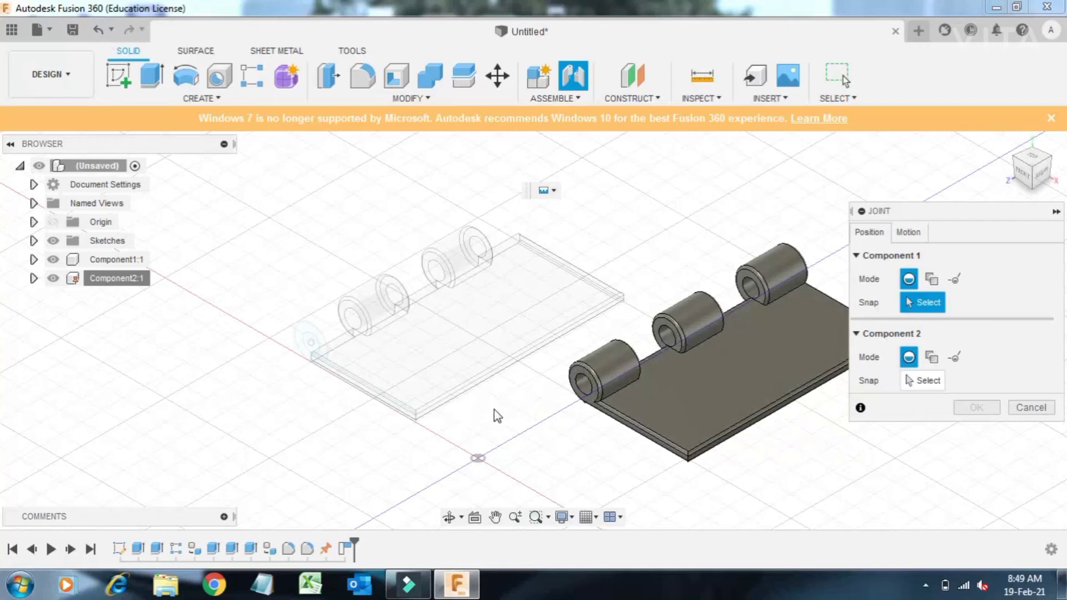
{"action": "left_click", "coordinate": [668, 337]}
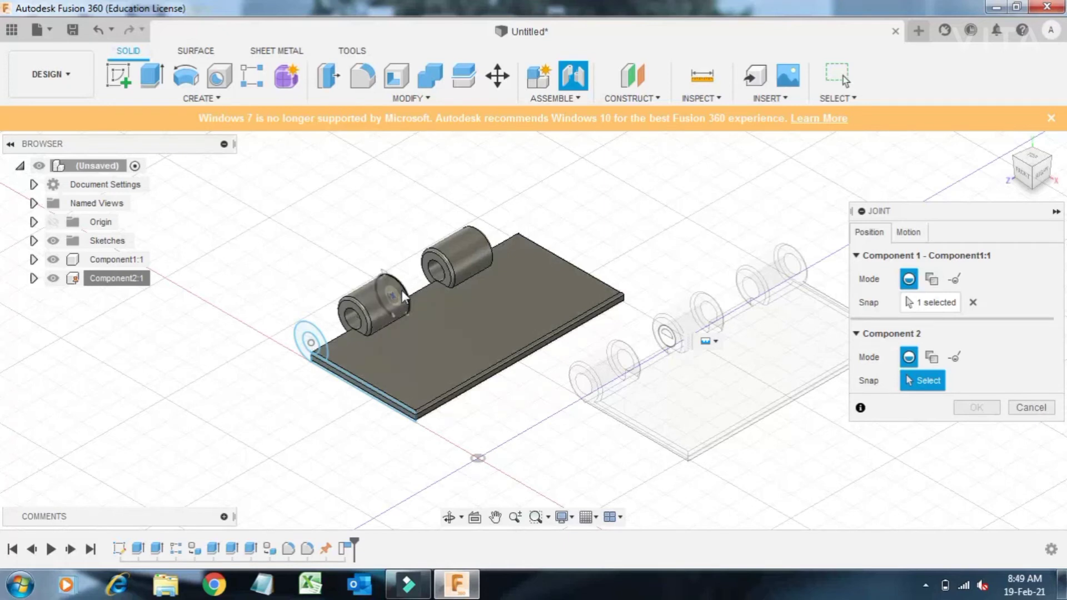
{"action": "left_click", "coordinate": [398, 296]}
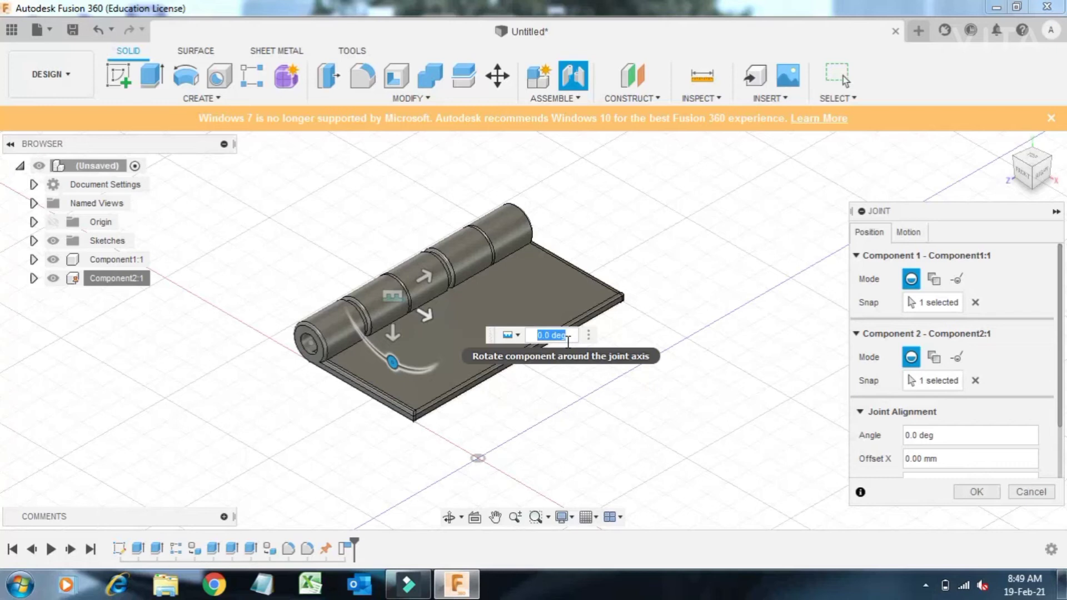
{"action": "type", "text": "2"}
{"action": "type", "text": "7"}
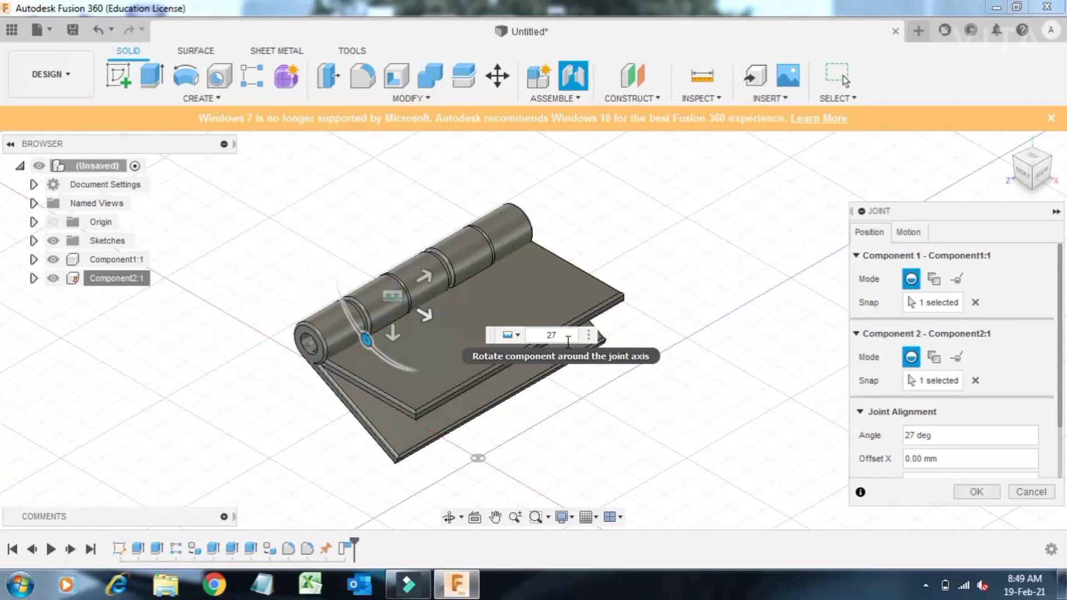
{"action": "type", "text": "0"}
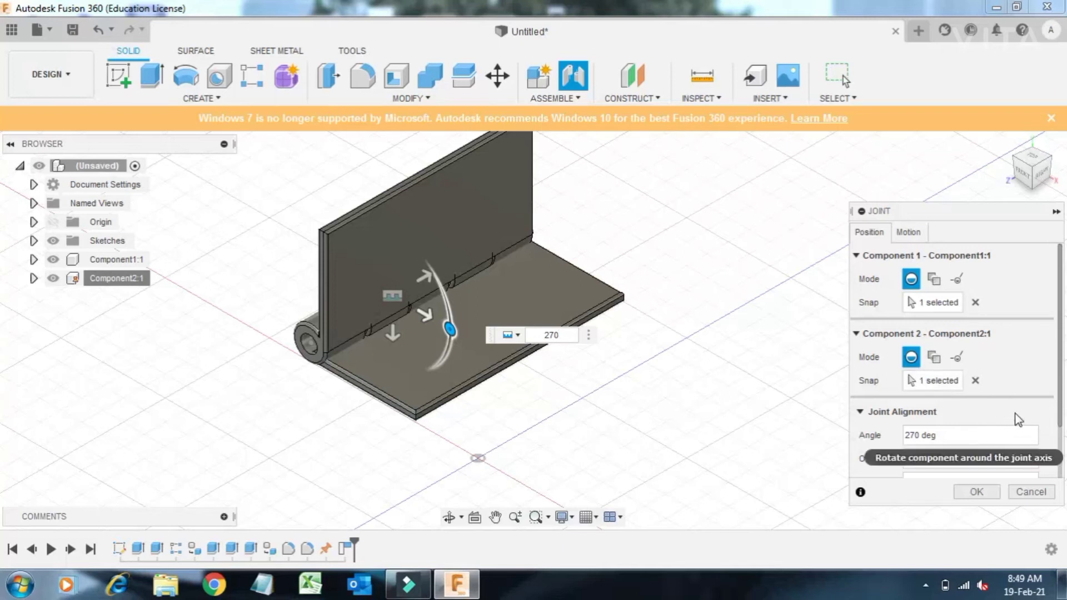
- Flip the joined leaf and set the joint's Z offset to 10.5 mm
{"action": "left_click_drag", "start_coordinate": [1062, 389], "coordinate": [1062, 461]}
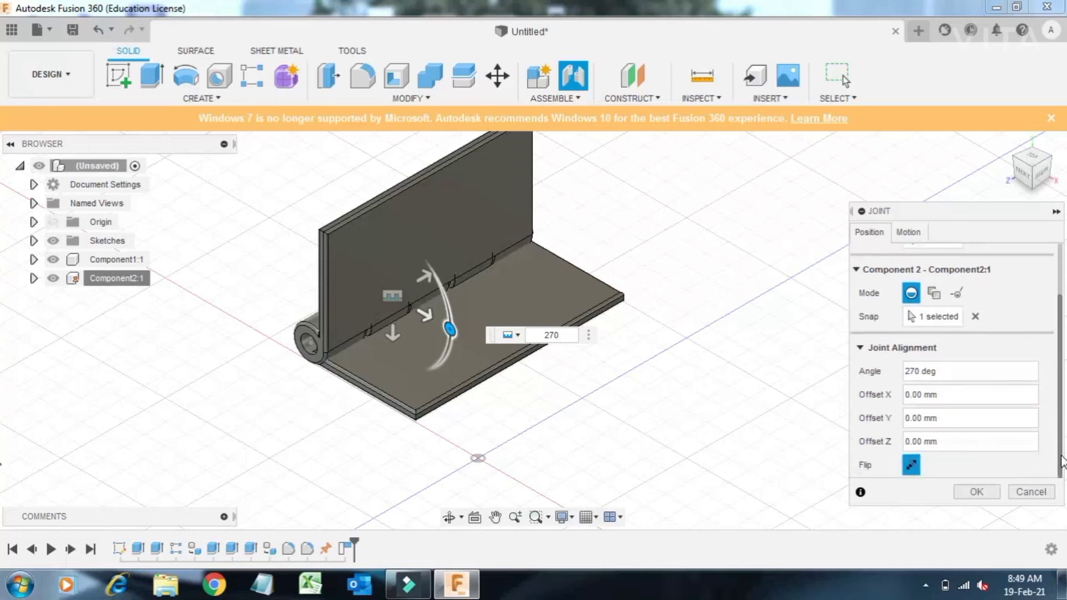
{"action": "left_click", "coordinate": [911, 464]}
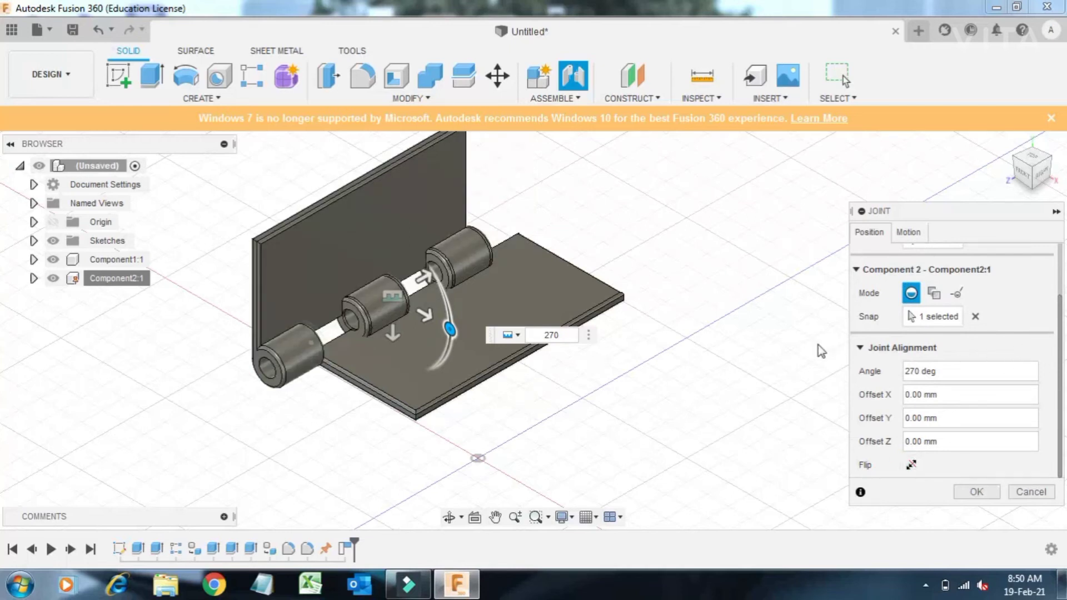
{"action": "left_click", "coordinate": [1045, 178]}
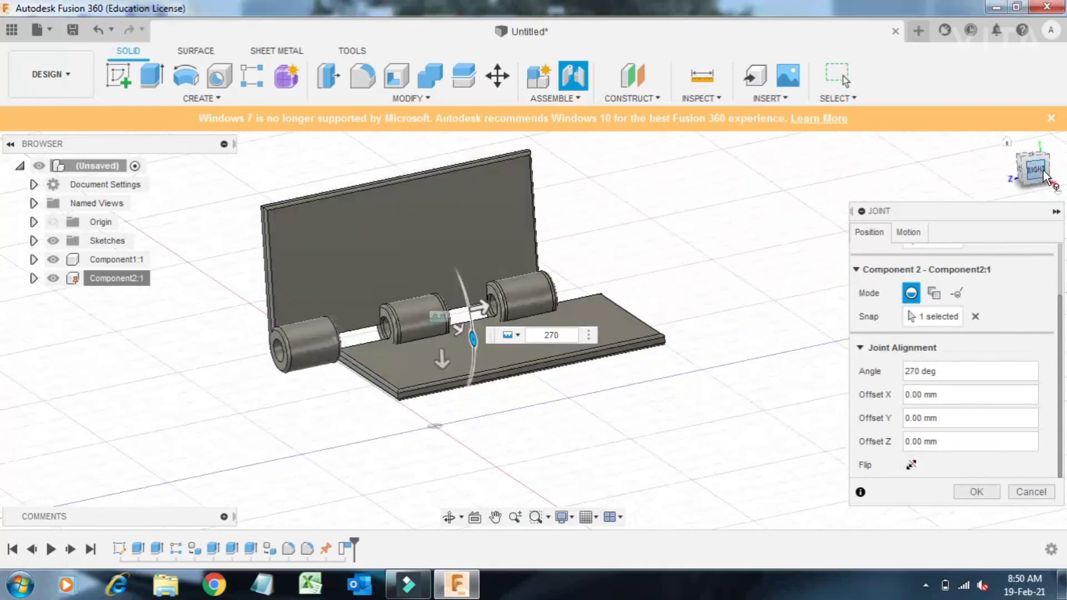
{"action": "left_click_drag", "start_coordinate": [568, 361], "coordinate": [618, 368]}
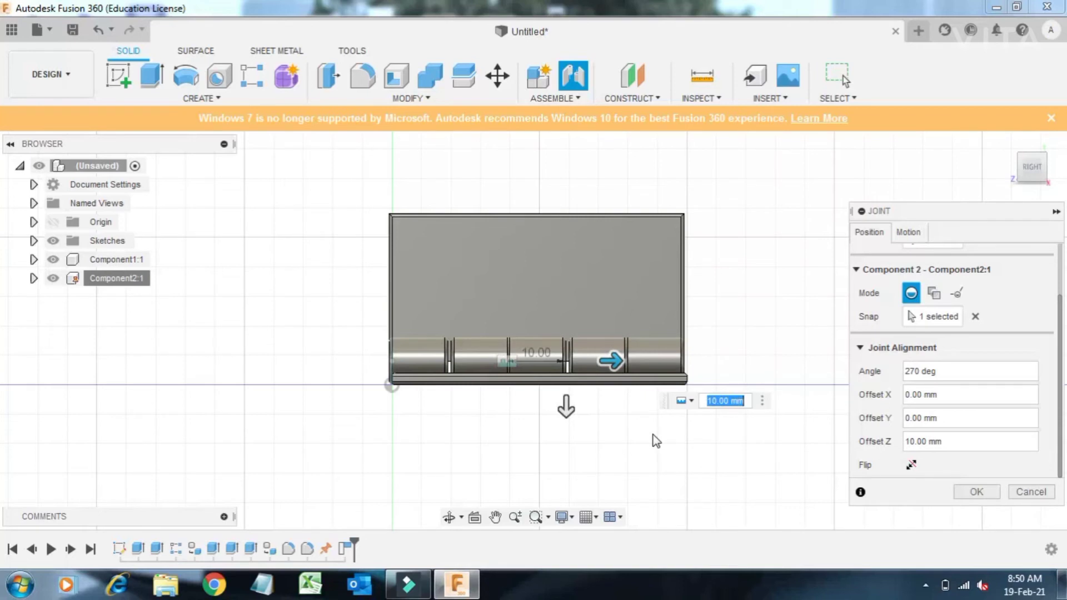
{"action": "type", "text": "11"}
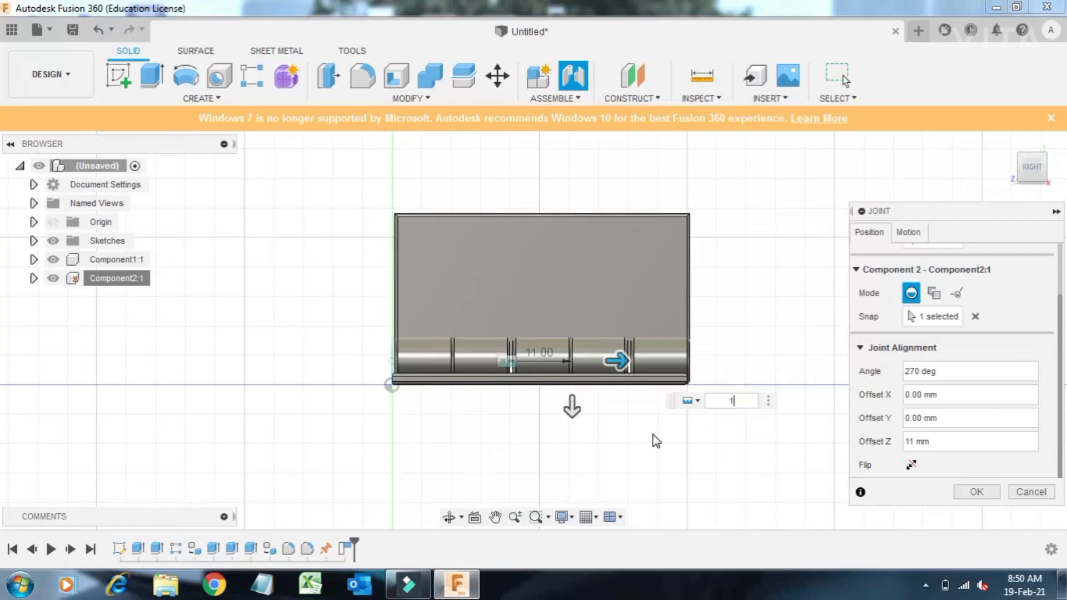
{"action": "key", "text": "BackSpace"}
{"action": "type", "text": "27"}
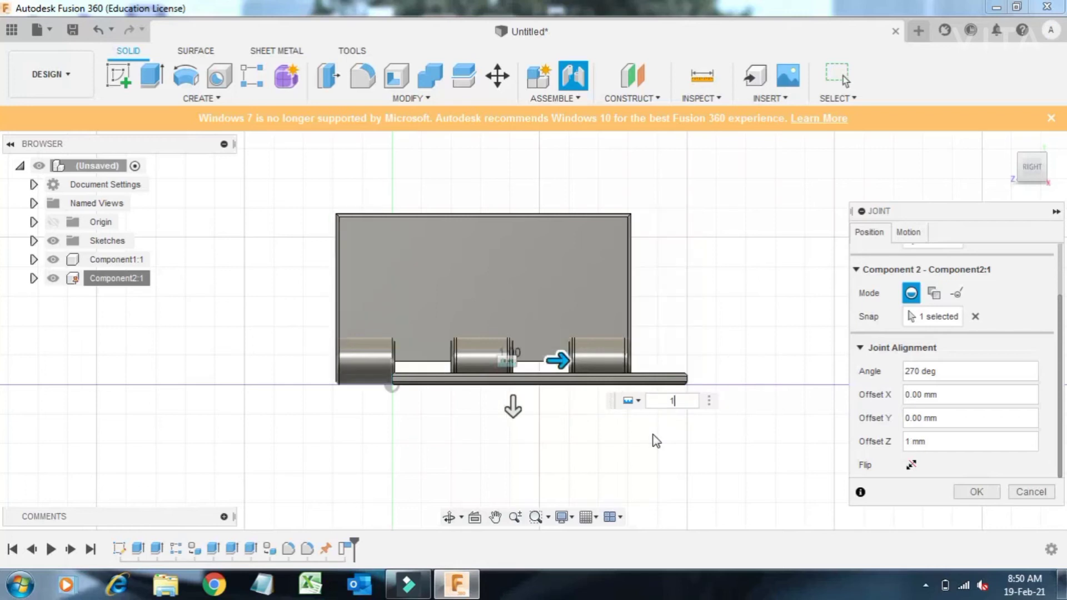
{"action": "type", "text": "0"}
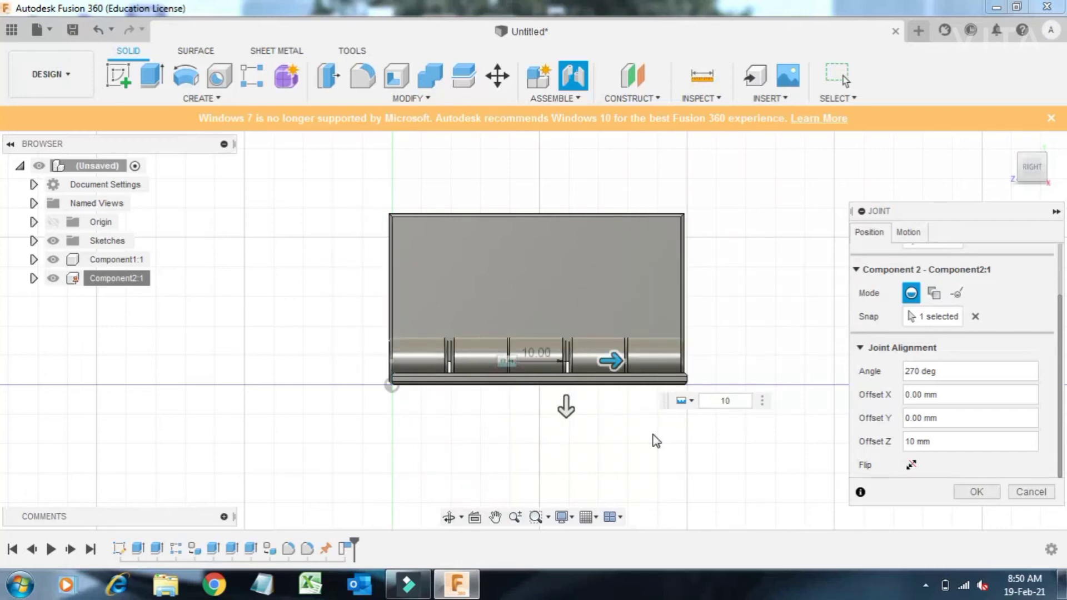
{"action": "key", "text": "BackSpace"}
{"action": "type", "text": "1"}
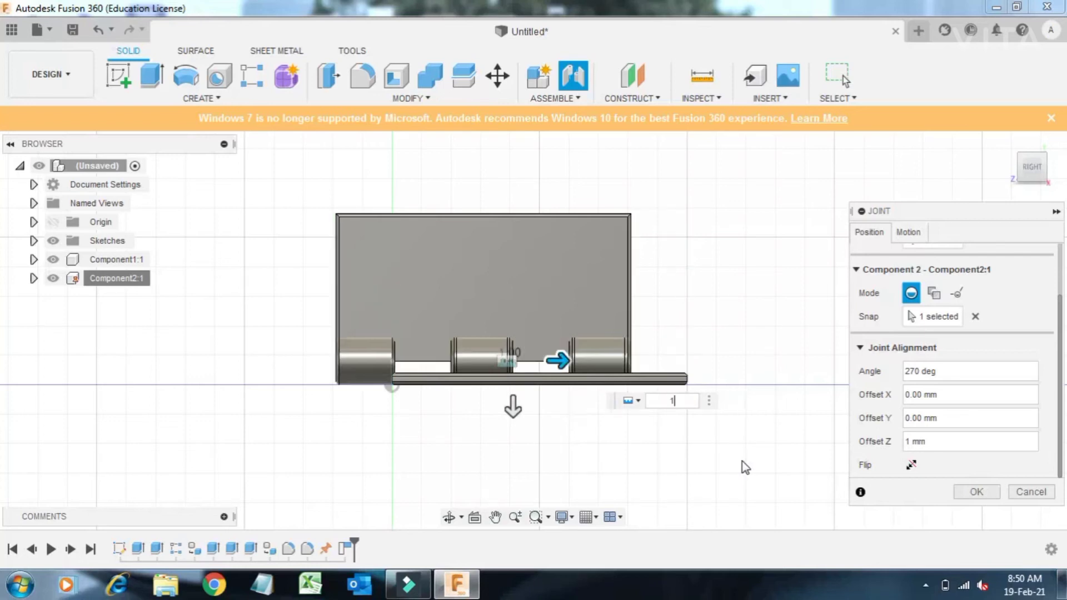
{"action": "type", "text": "0.5"}
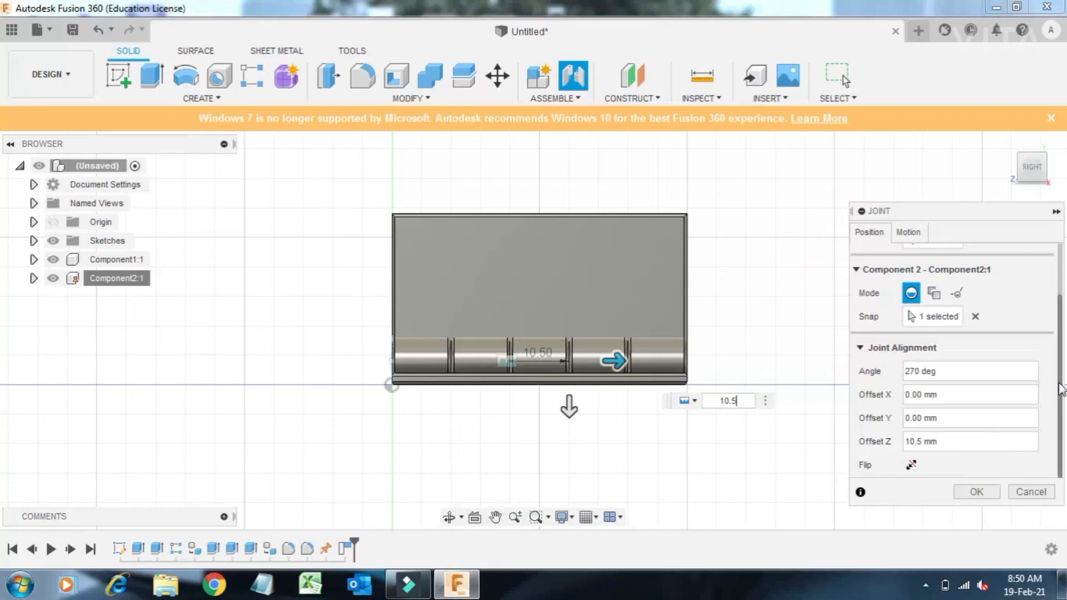
- Set the joint angle to 260° so the knuckles interleave, viewed from Home
{"action": "scroll", "coordinate": [1061, 389], "scroll_direction": "up", "scroll_amount": 1}
{"action": "scroll", "coordinate": [1061, 389], "scroll_direction": "up", "scroll_amount": 1}
{"action": "scroll", "coordinate": [1058, 389], "scroll_direction": "up", "scroll_amount": 1}
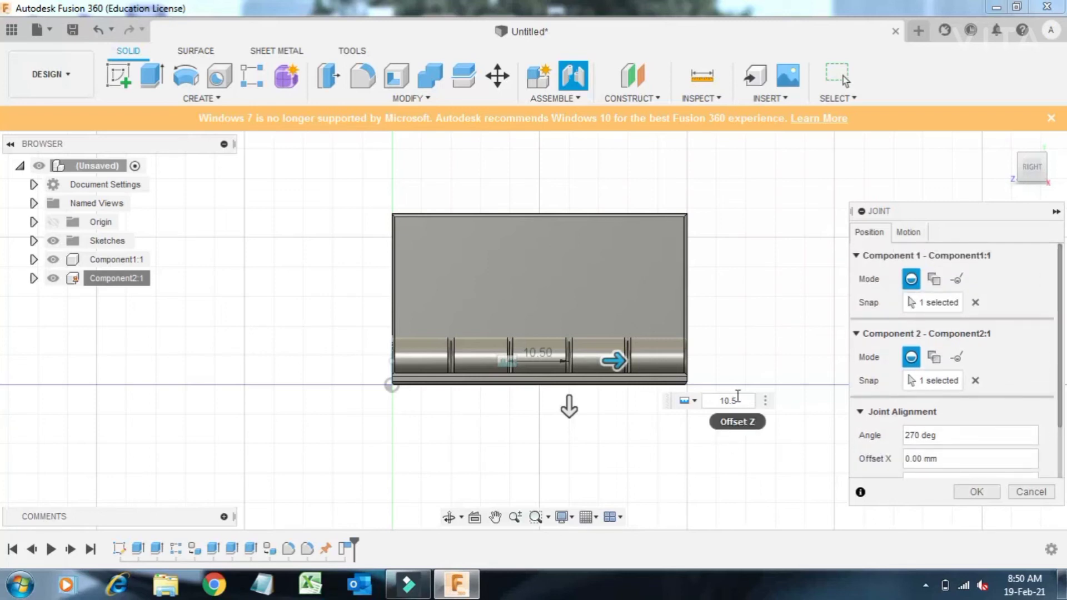
{"action": "left_click", "coordinate": [901, 436]}
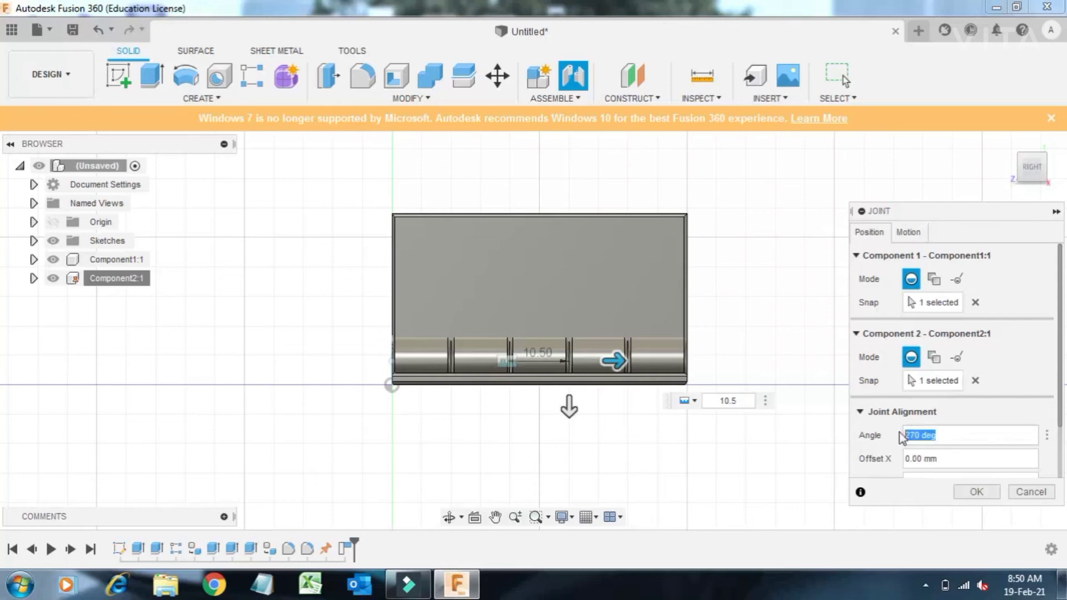
{"action": "type", "text": "260"}
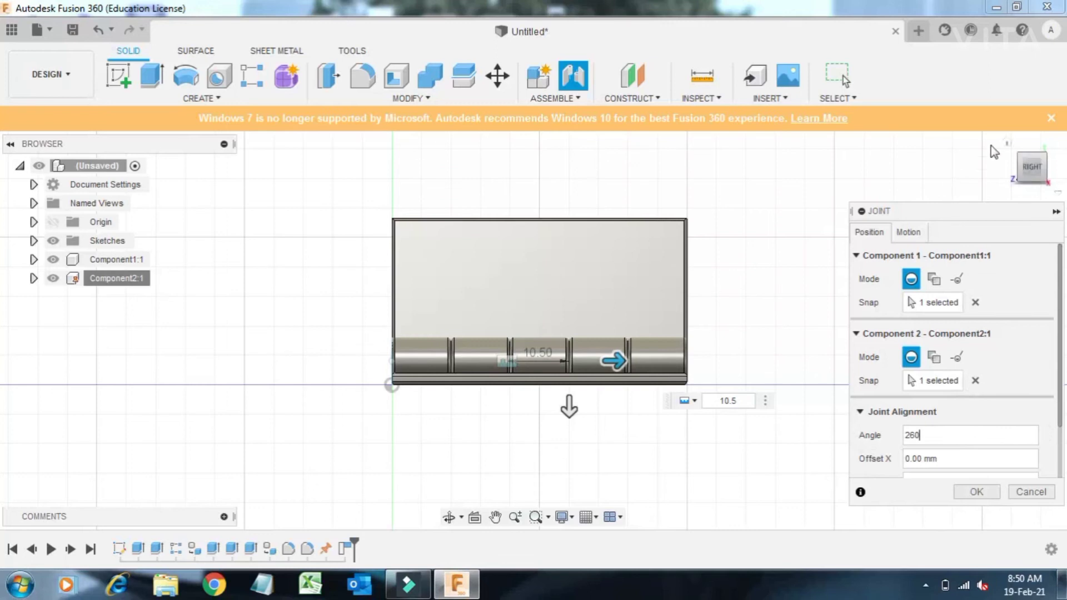
{"action": "left_click", "coordinate": [1007, 146]}
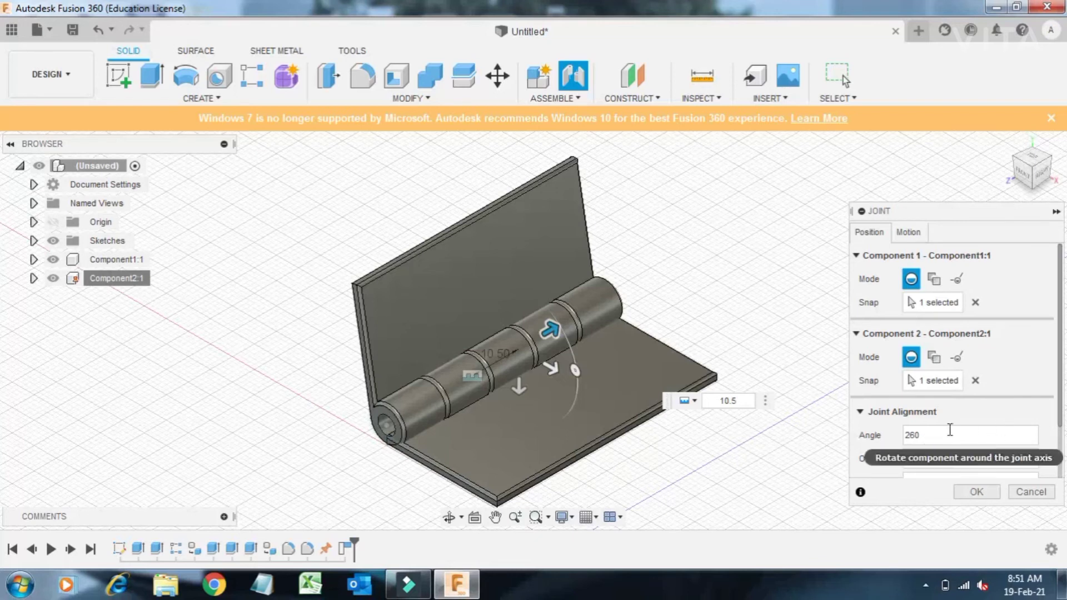
- Make the joint Revolute about the Z axis and create it
{"action": "left_click", "coordinate": [908, 232]}
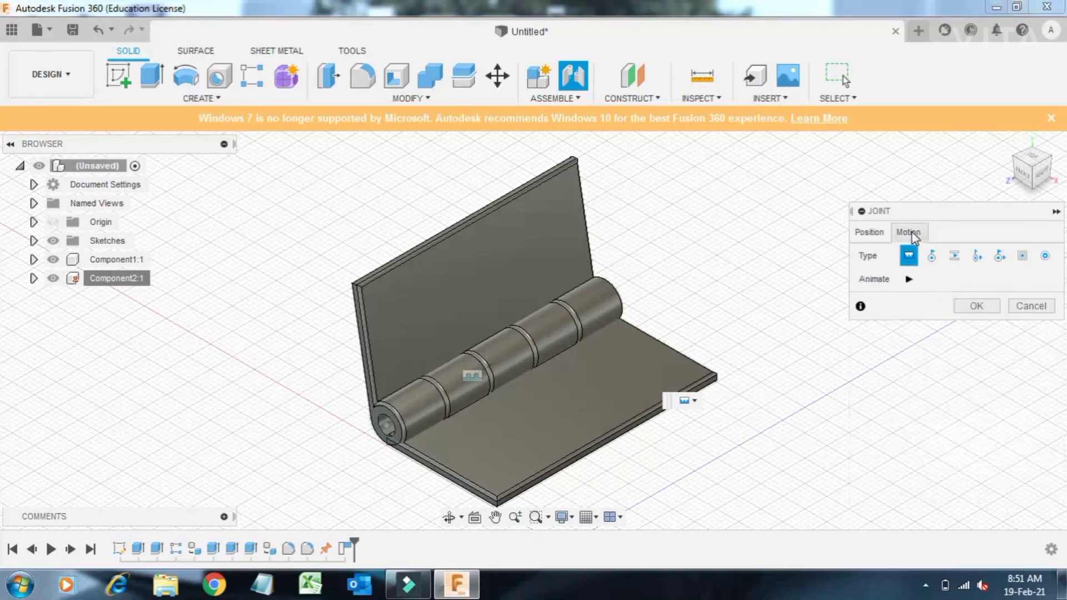
{"action": "left_click", "coordinate": [931, 257]}
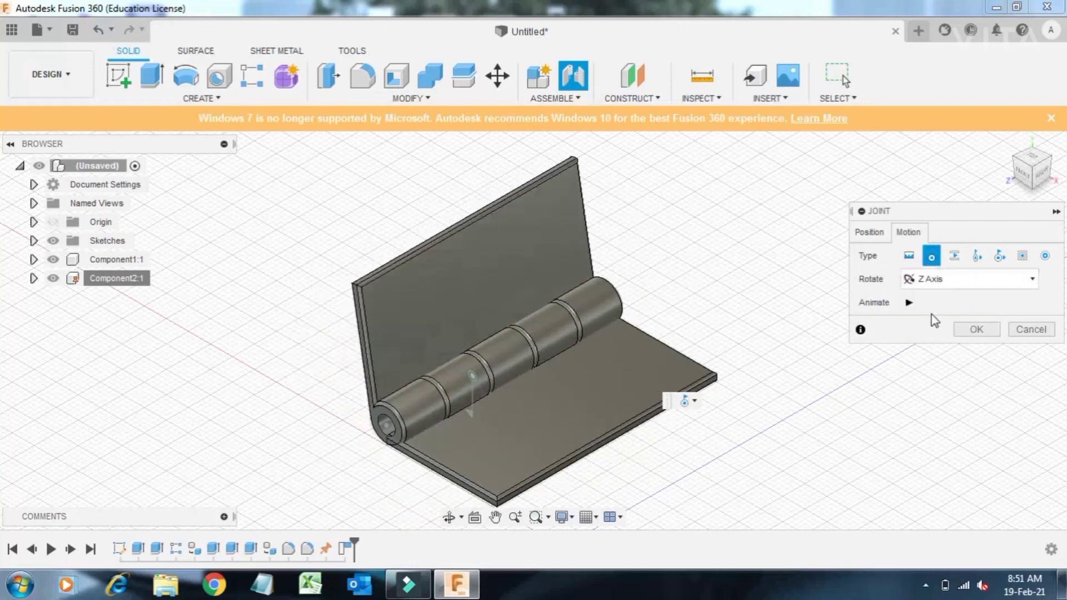
{"action": "left_click", "coordinate": [976, 329]}
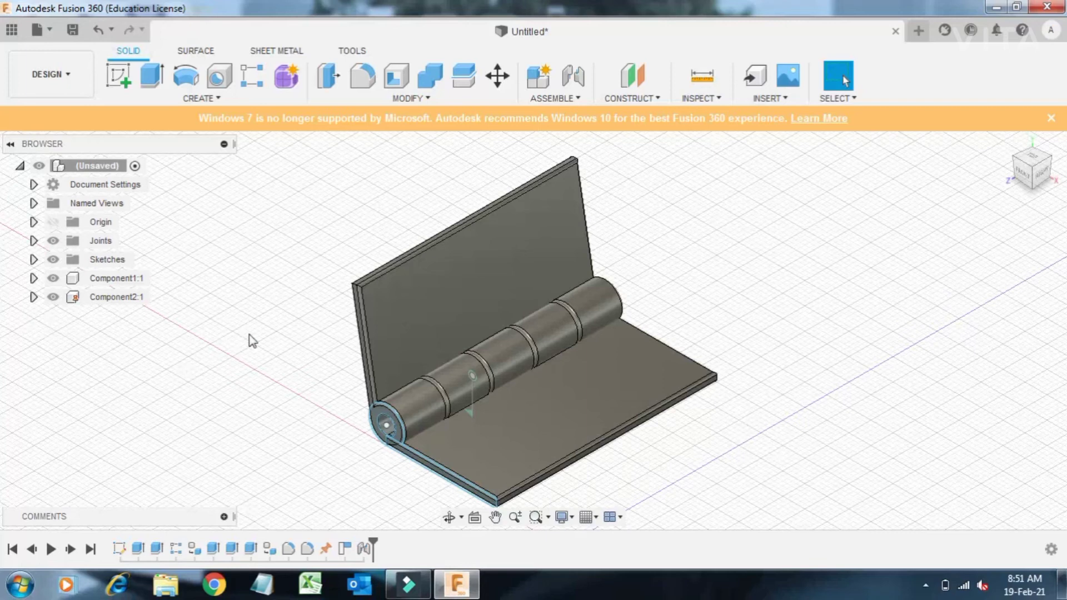
{"action": "left_click", "coordinate": [151, 76]}
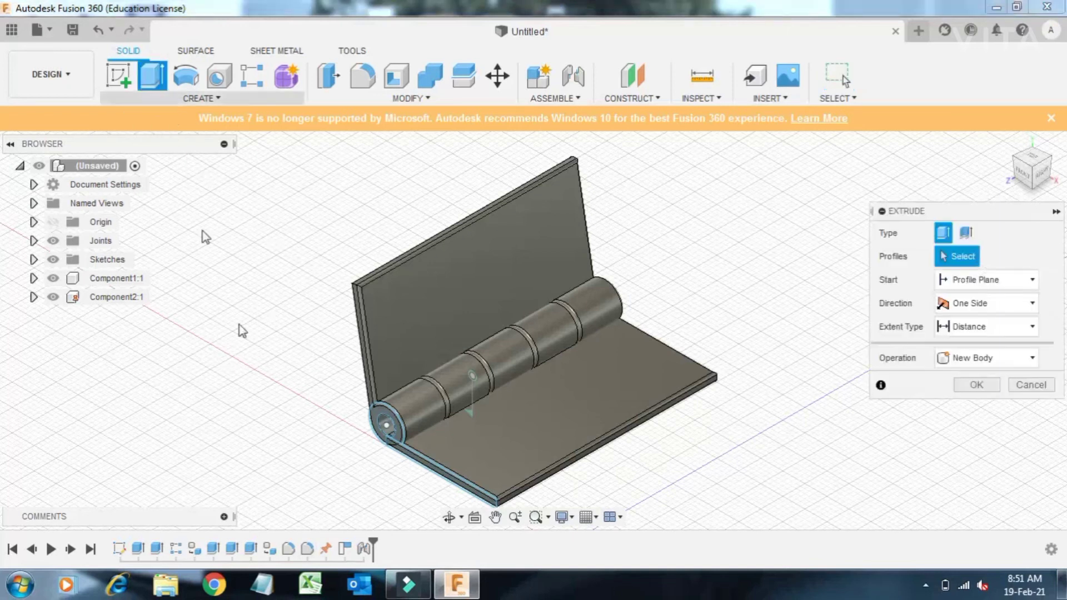
- Extrude the pin hole's end circle 52 mm as new body Body3 through the knuckles
{"action": "left_click", "coordinate": [391, 426]}
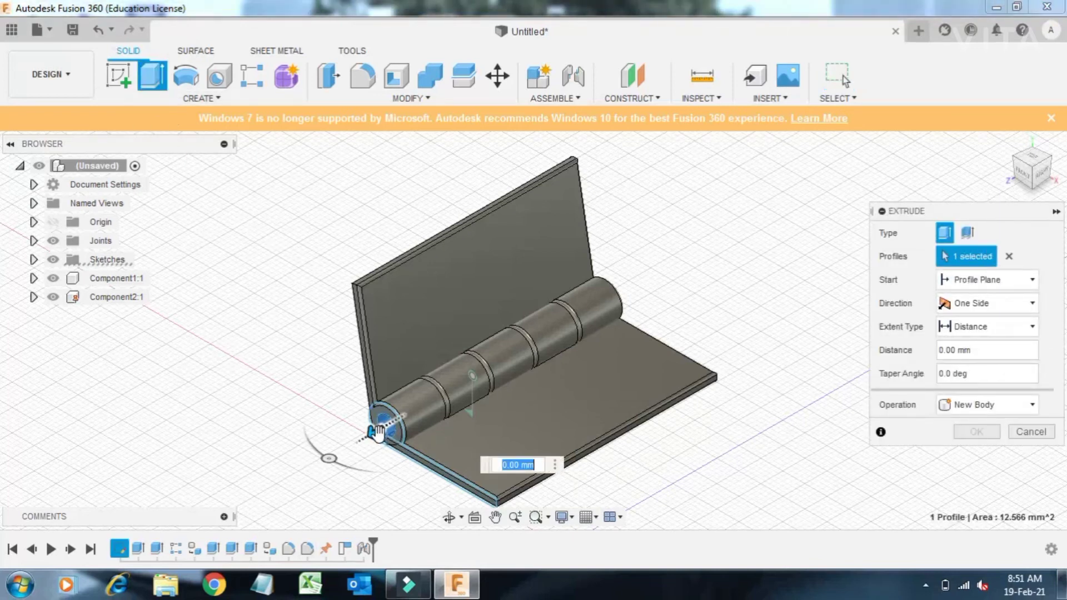
{"action": "mouse_move", "coordinate": [377, 432]}
{"action": "left_mouse_down"}
{"action": "mouse_move", "coordinate": [660, 305]}
{"action": "mouse_move", "coordinate": [635, 322]}
{"action": "left_mouse_up"}
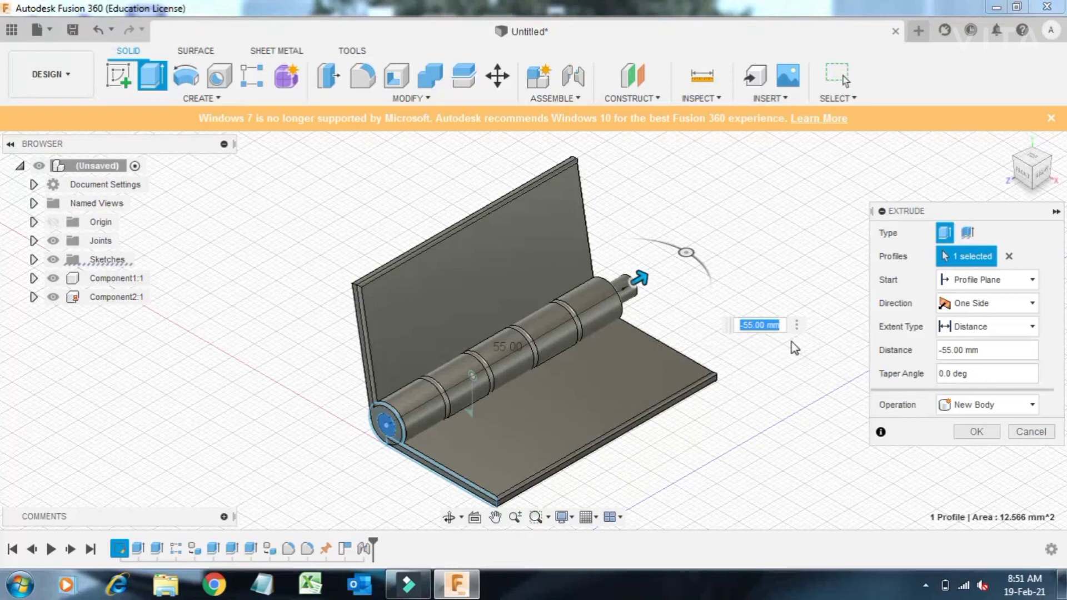
{"action": "key", "text": "BackSpace"}
{"action": "type", "text": "52"}
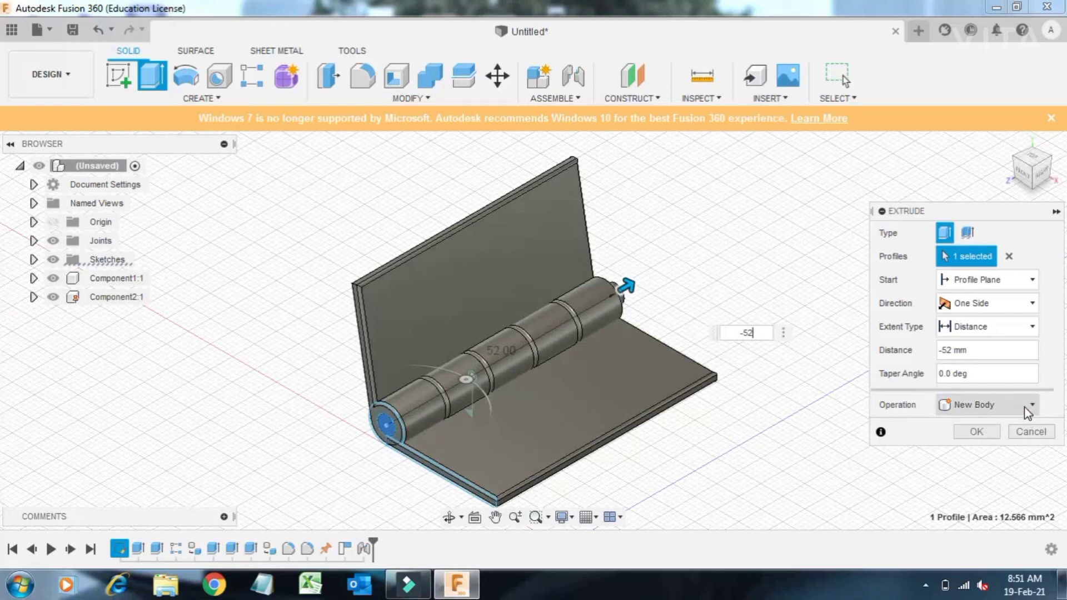
{"action": "left_click", "coordinate": [960, 439]}
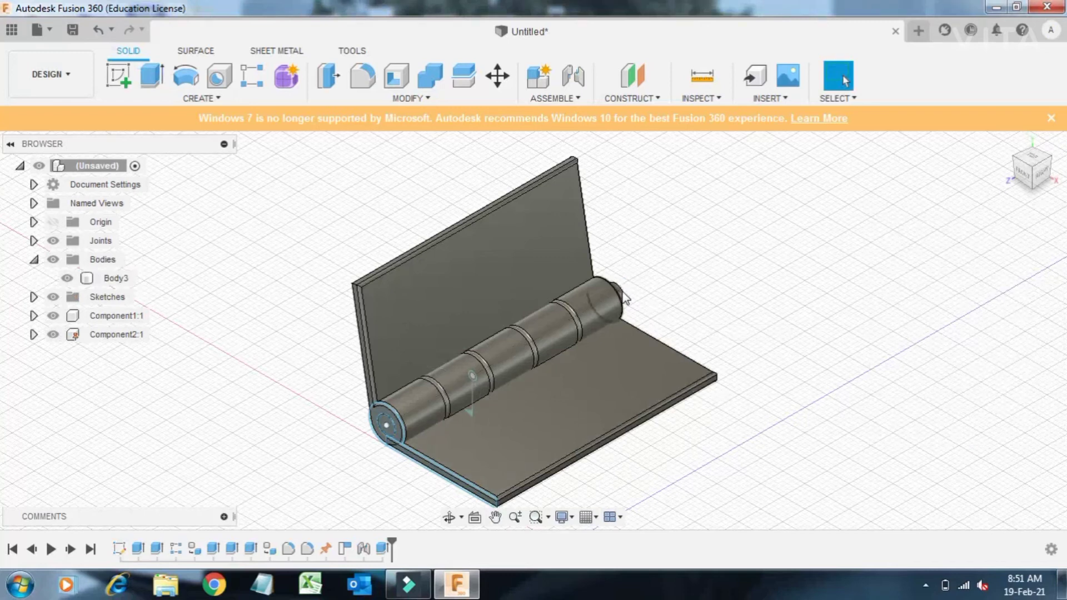
{"action": "left_click", "coordinate": [498, 74]}
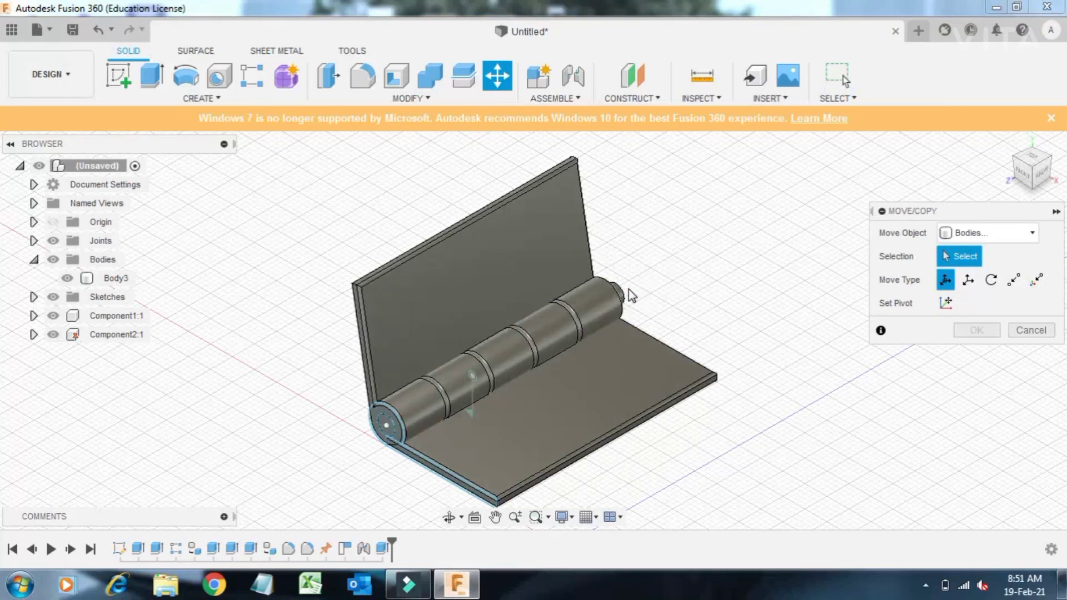
- Shift pin Body3 -1 mm along Z and swing the upper leaf to test the joint
{"action": "left_click", "coordinate": [627, 292]}
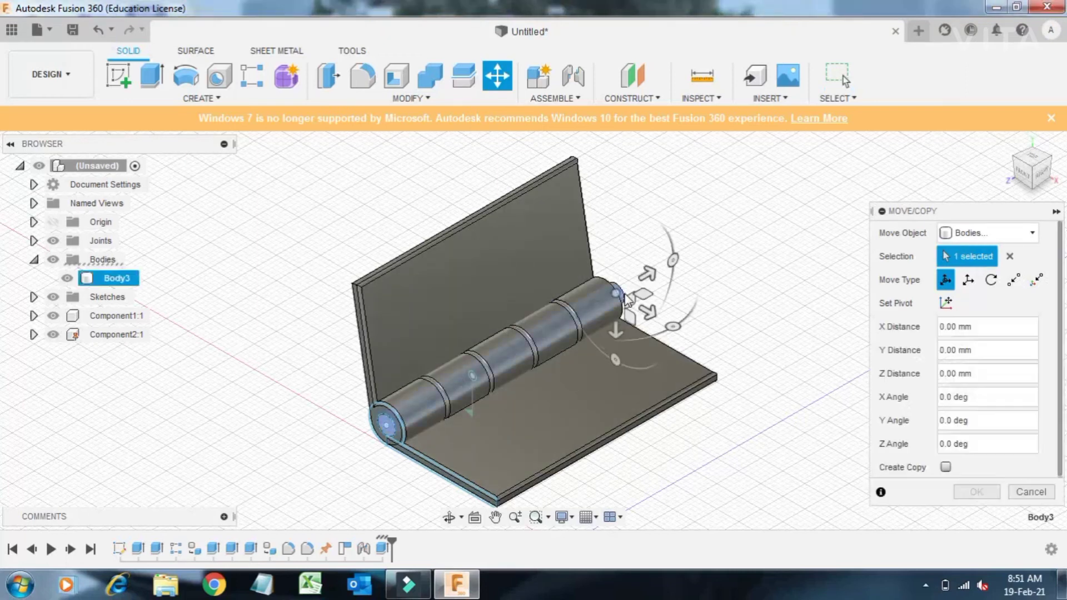
{"action": "left_click_drag", "start_coordinate": [639, 273], "coordinate": [644, 279]}
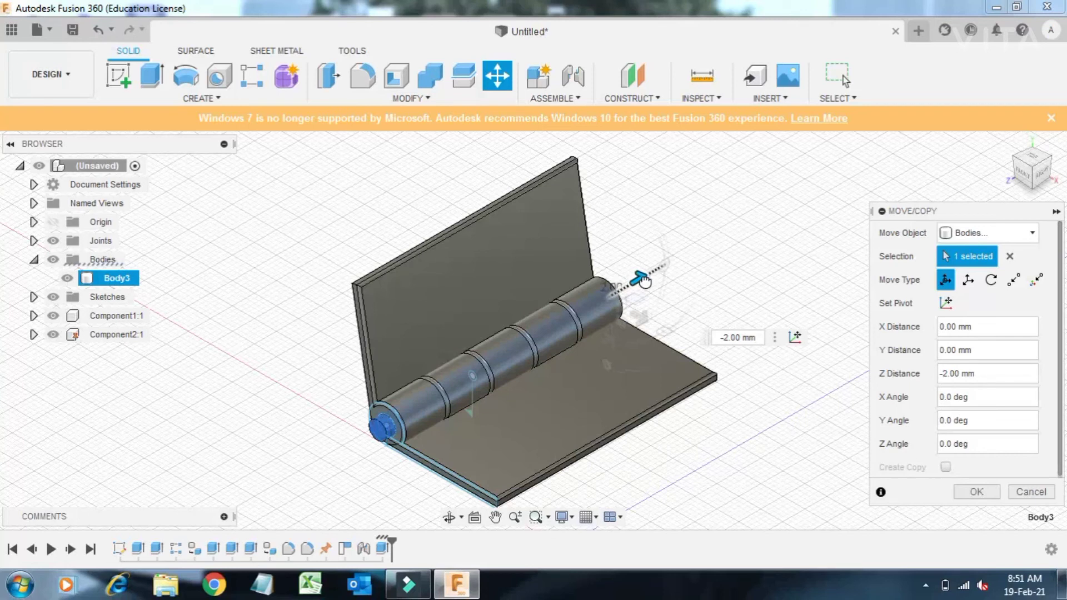
{"action": "key", "text": "BackSpace"}
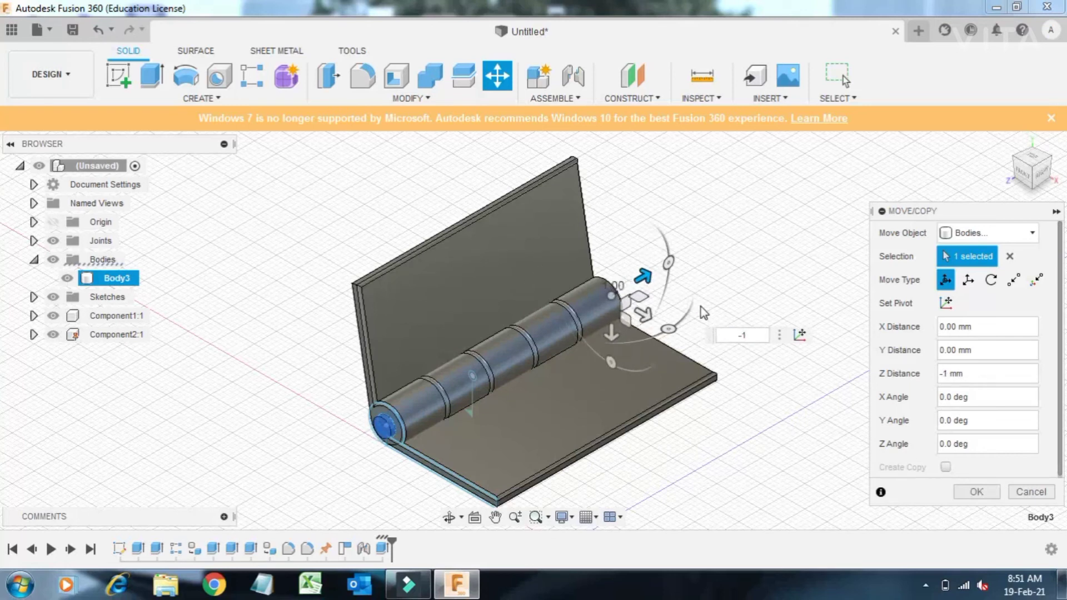
{"action": "key", "text": "Return"}
{"action": "mouse_move", "coordinate": [501, 248]}
{"action": "left_mouse_down"}
{"action": "mouse_move", "coordinate": [562, 316]}
{"action": "mouse_move", "coordinate": [600, 421]}
{"action": "left_mouse_up"}
{"action": "mouse_move", "coordinate": [601, 290]}
{"action": "left_mouse_down"}
{"action": "mouse_move", "coordinate": [618, 225]}
{"action": "mouse_move", "coordinate": [489, 192]}
{"action": "mouse_move", "coordinate": [399, 236]}
{"action": "mouse_move", "coordinate": [392, 197]}
{"action": "mouse_move", "coordinate": [475, 288]}
{"action": "mouse_move", "coordinate": [531, 396]}
{"action": "mouse_move", "coordinate": [528, 468]}
{"action": "mouse_move", "coordinate": [533, 459]}
{"action": "left_mouse_up"}
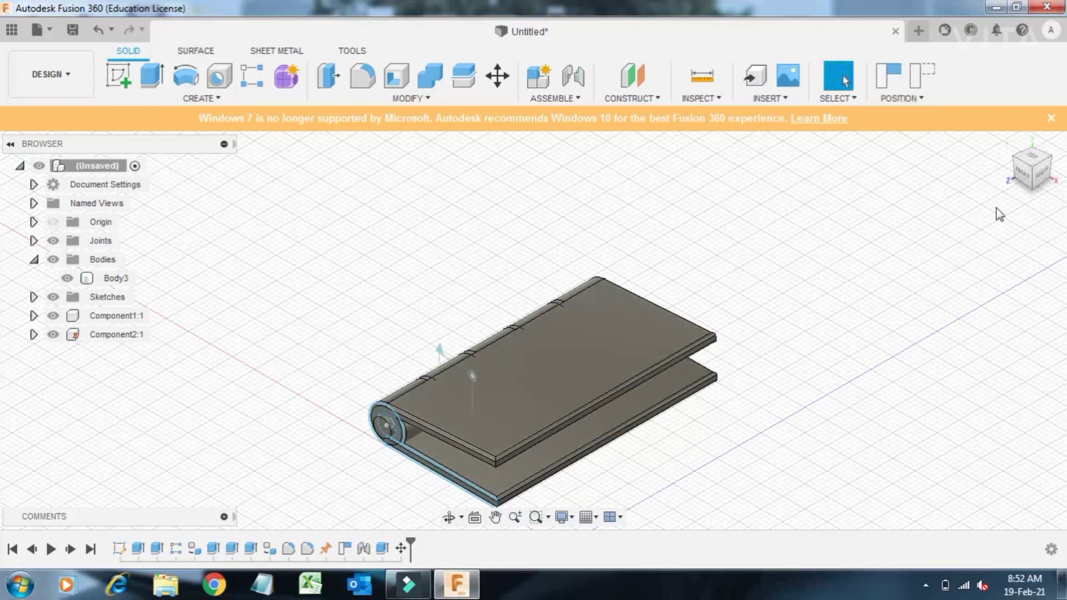
- From the front view, rotate the upper leaf about 100° to lie parallel above the lower leaf
{"action": "left_click", "coordinate": [1027, 177]}
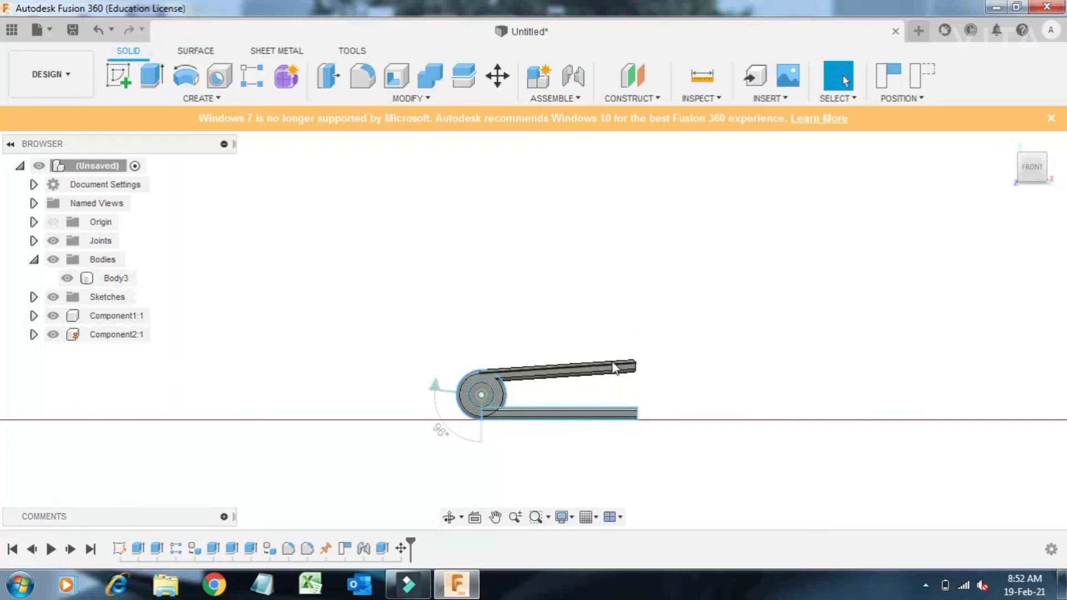
{"action": "mouse_move", "coordinate": [611, 370]}
{"action": "left_mouse_down"}
{"action": "mouse_move", "coordinate": [626, 390]}
{"action": "mouse_move", "coordinate": [630, 373]}
{"action": "left_mouse_up"}
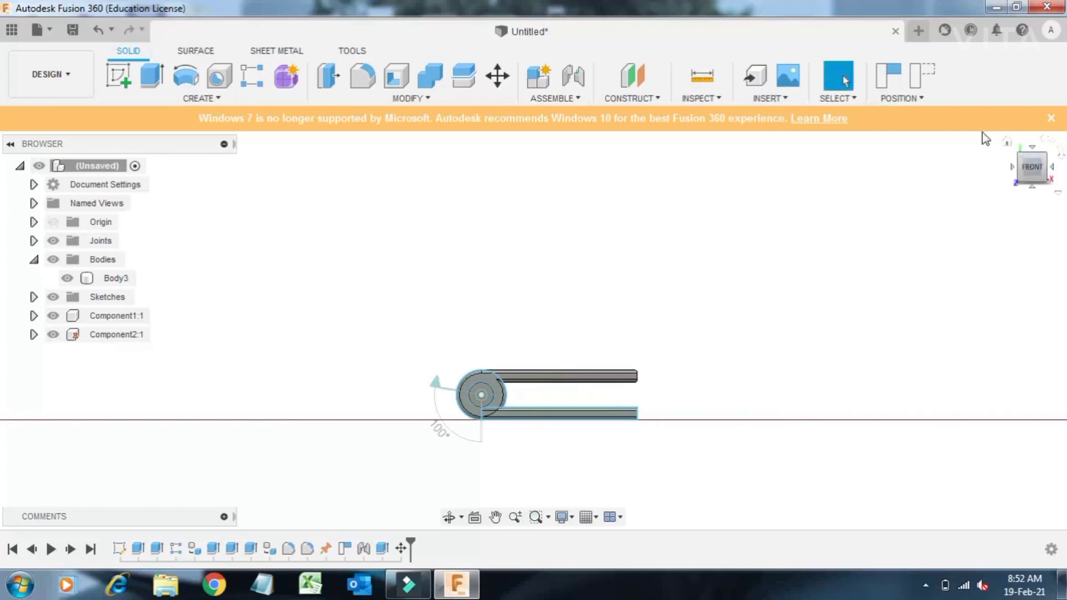
{"action": "mouse_move", "coordinate": [1032, 165]}
{"action": "left_click", "coordinate": [1007, 143]}
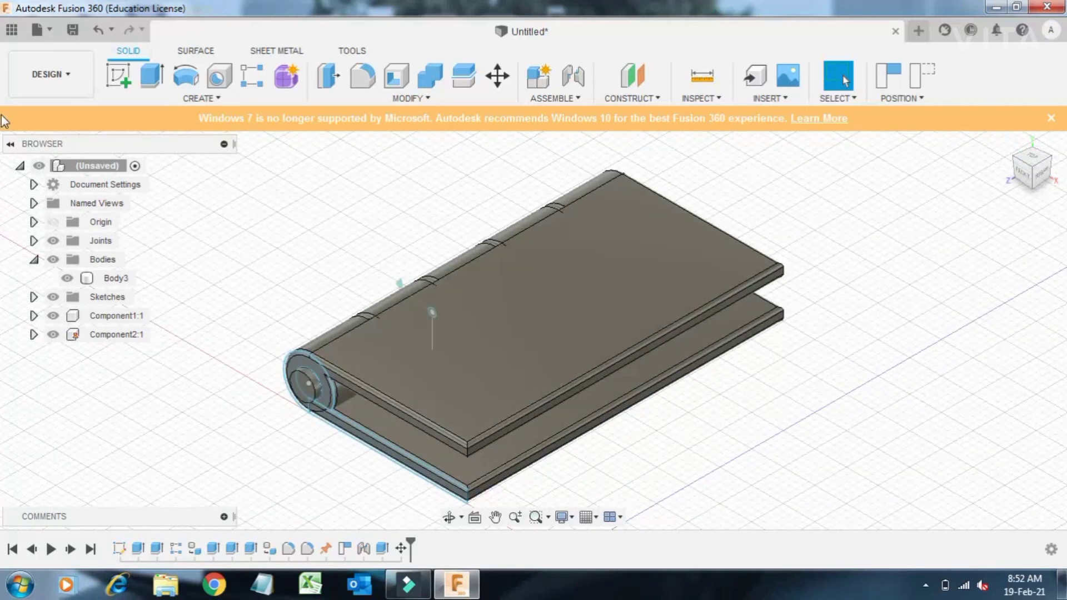
{"action": "left_click", "coordinate": [123, 77]}
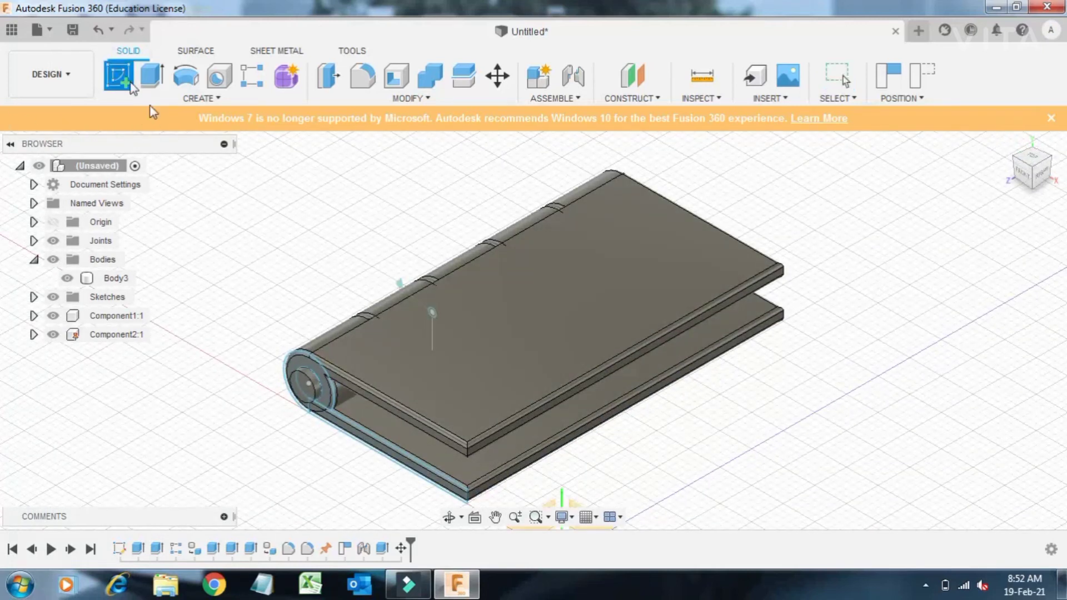
- Start a sketch on the leaf's top face, viewed from directly above
{"action": "left_click", "coordinate": [572, 314]}
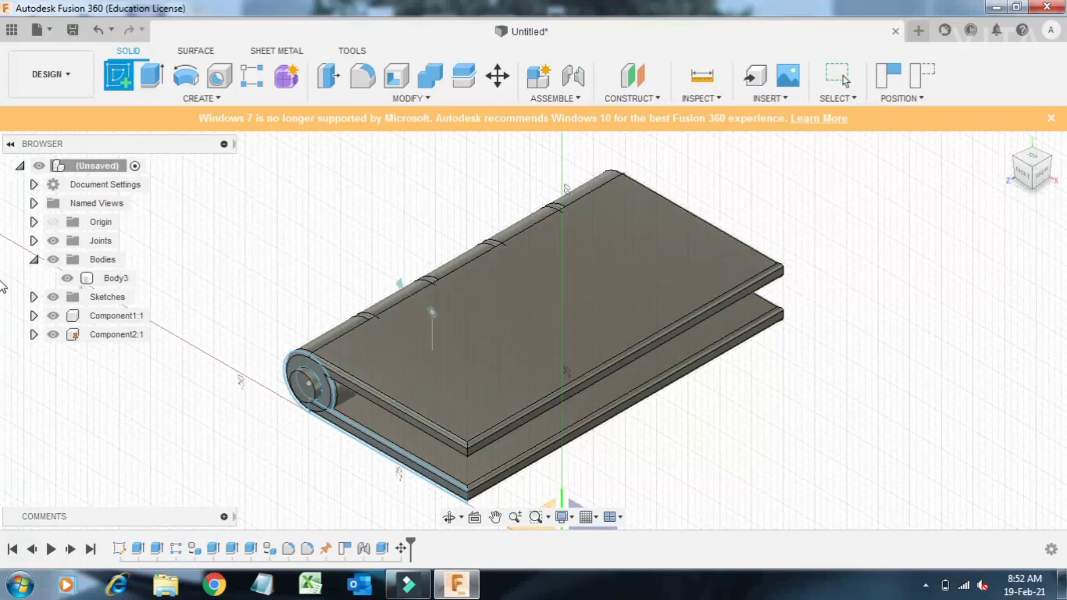
{"action": "left_click", "coordinate": [1036, 166]}
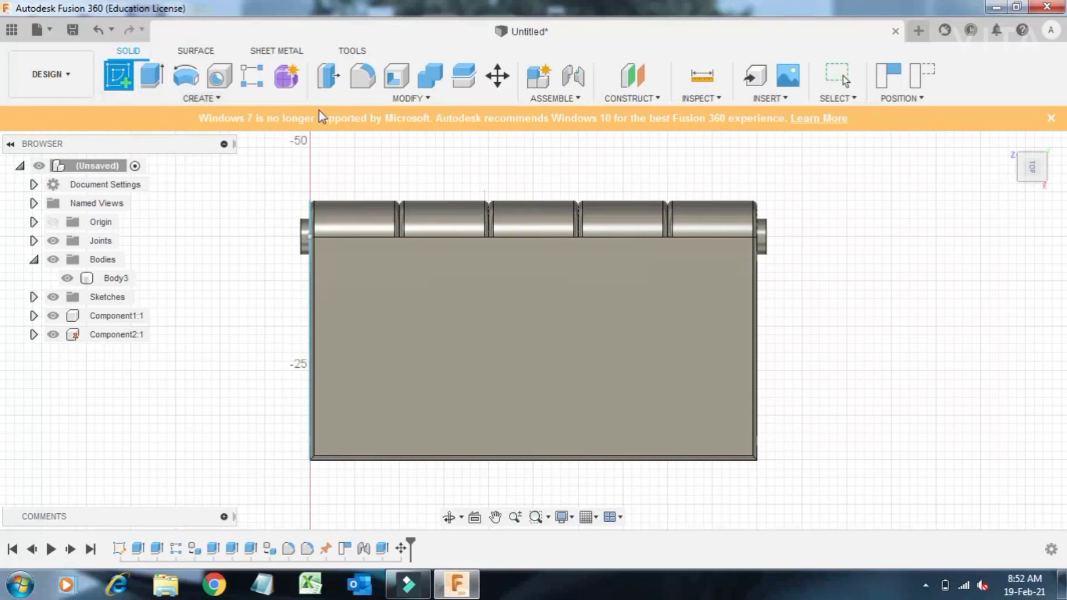
{"action": "left_click", "coordinate": [118, 87]}
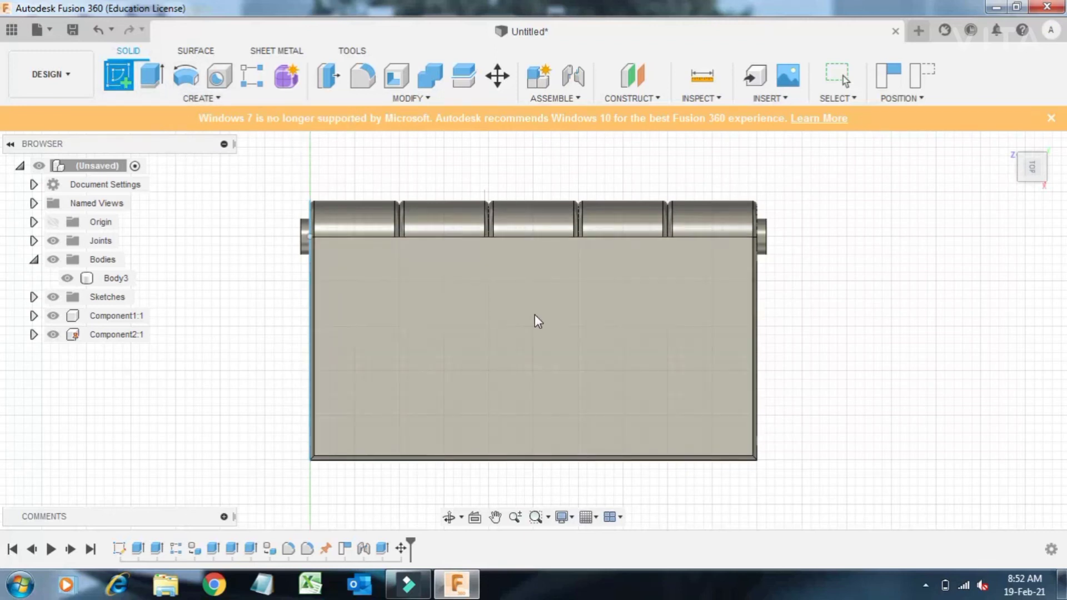
{"action": "left_click", "coordinate": [534, 314]}
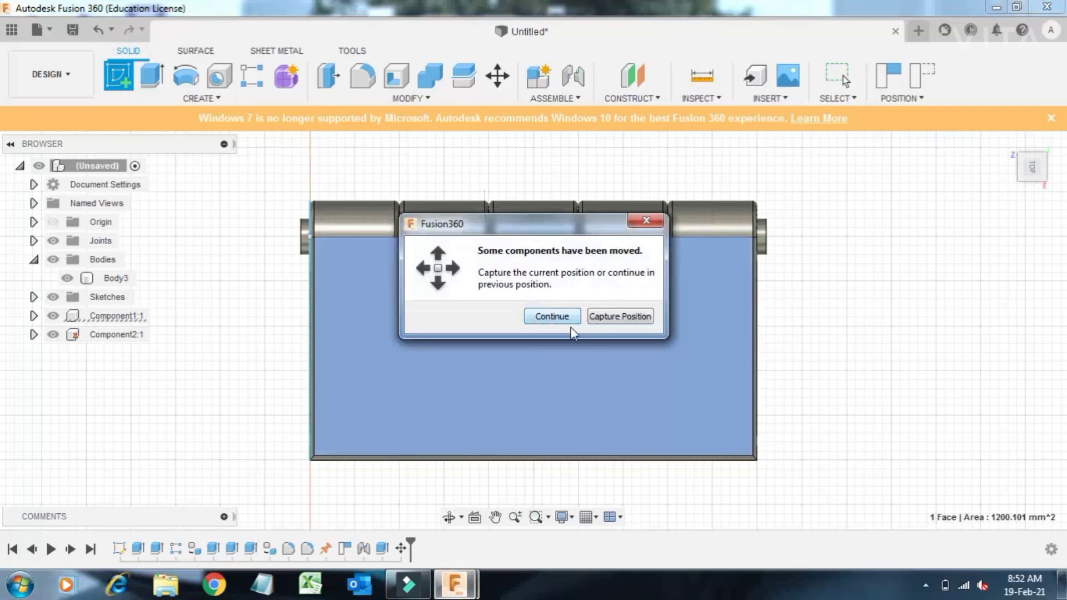
{"action": "left_click", "coordinate": [625, 320]}
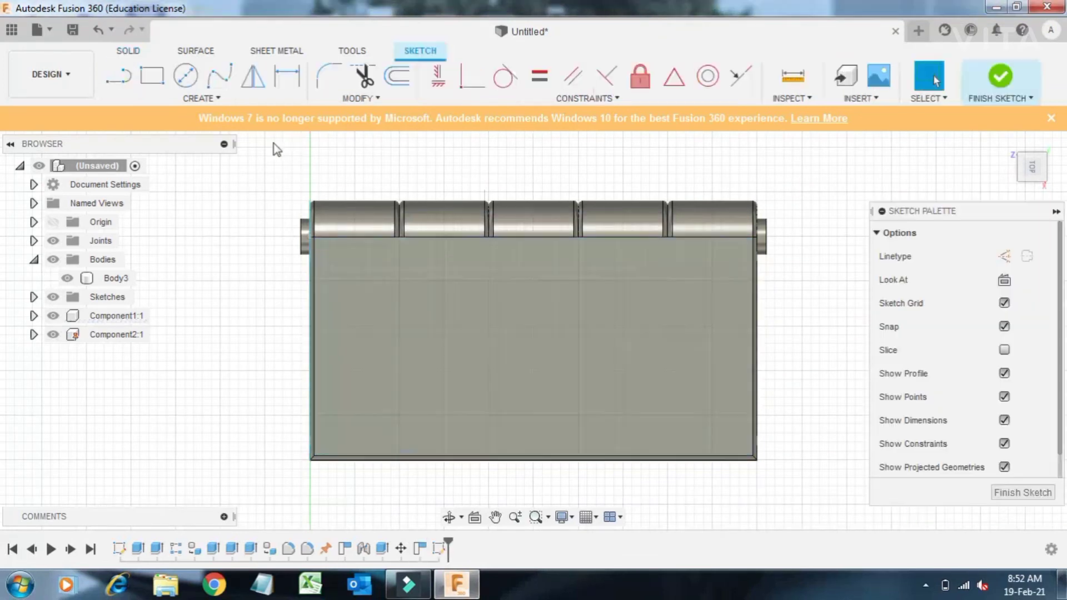
- Draw a 24.485 mm vertical construction line down the middle of the leaf
{"action": "left_click", "coordinate": [115, 79]}
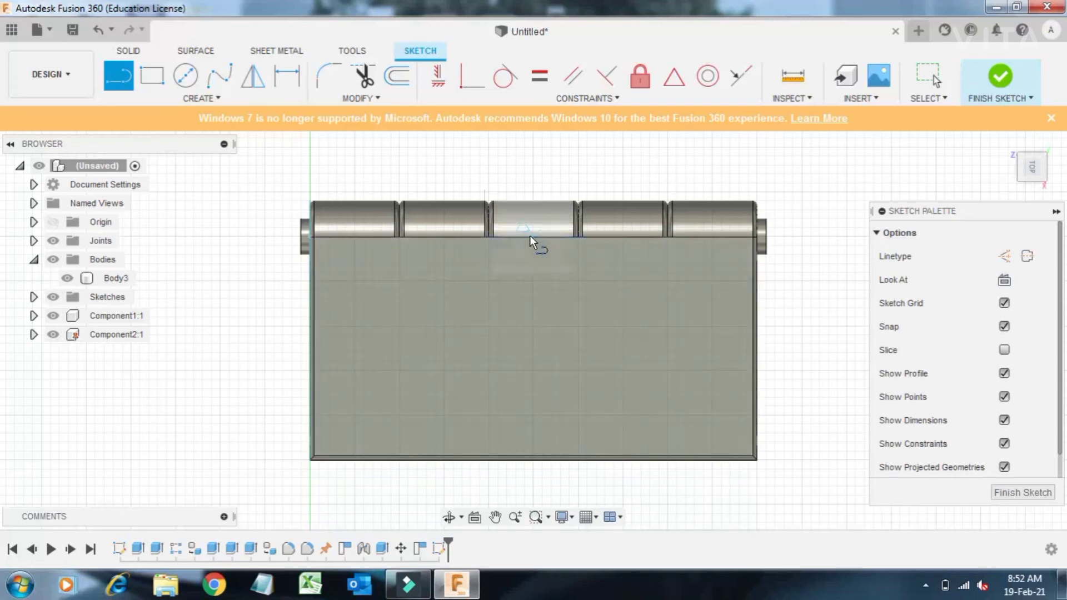
{"action": "left_click", "coordinate": [533, 237]}
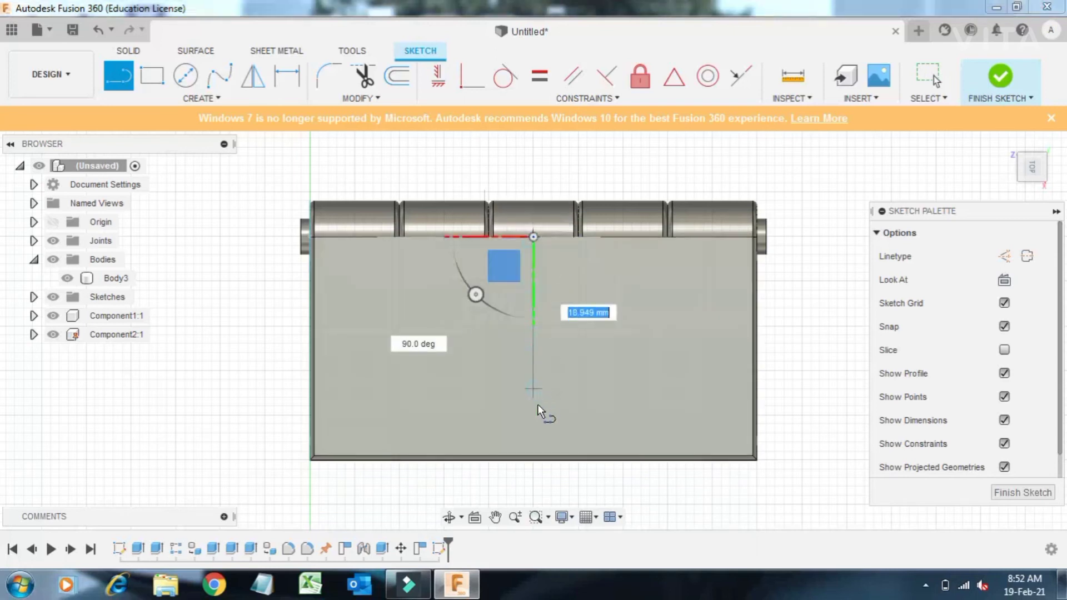
{"action": "left_click", "coordinate": [532, 460]}
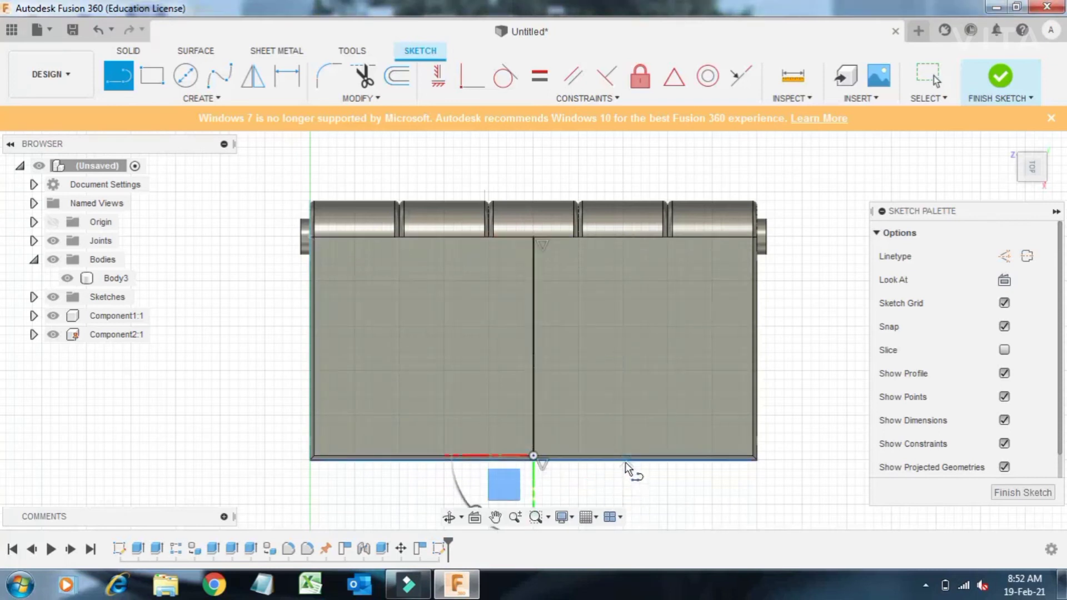
{"action": "key", "text": "Escape"}
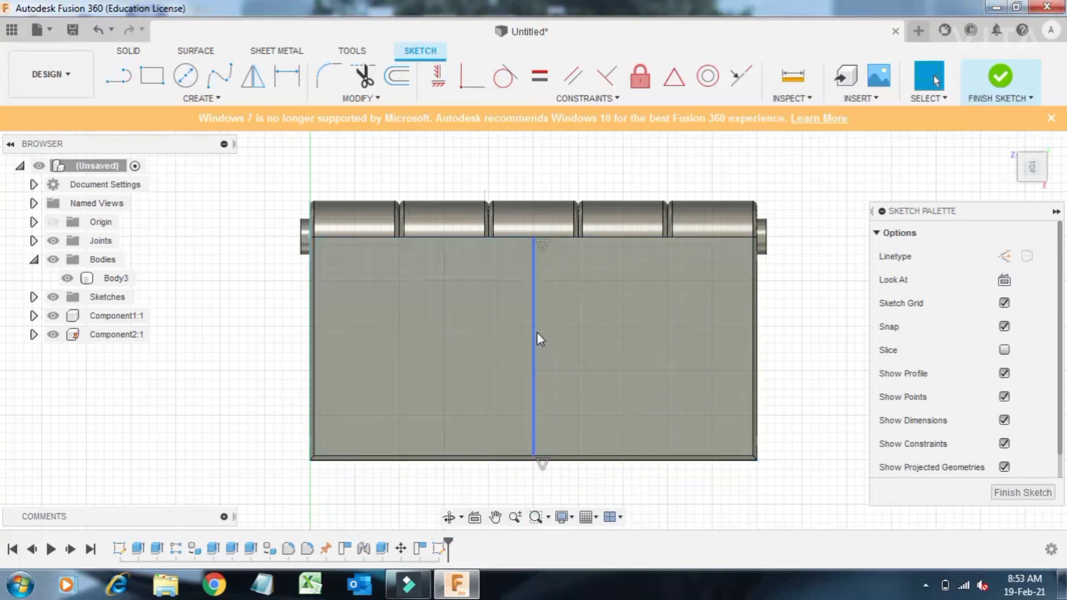
{"action": "left_click", "coordinate": [535, 333]}
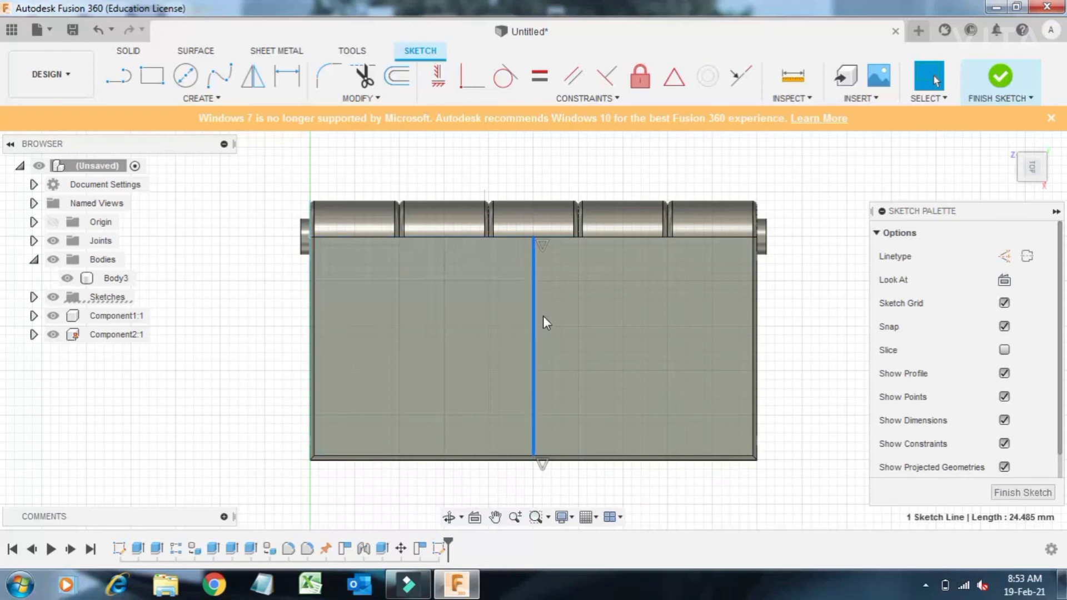
{"action": "left_click", "coordinate": [1003, 257]}
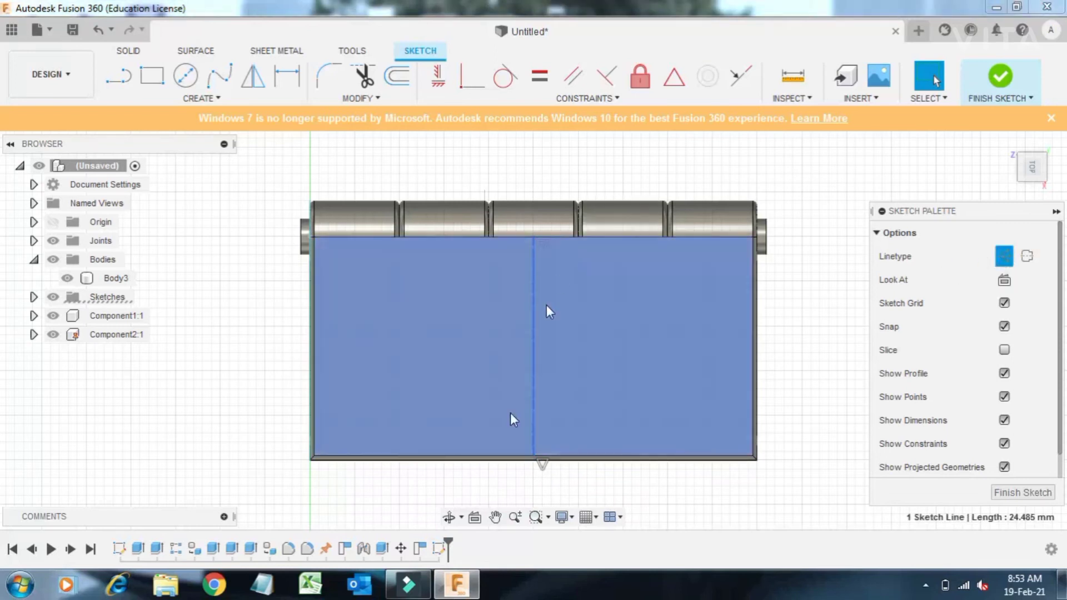
{"action": "left_click", "coordinate": [185, 75]}
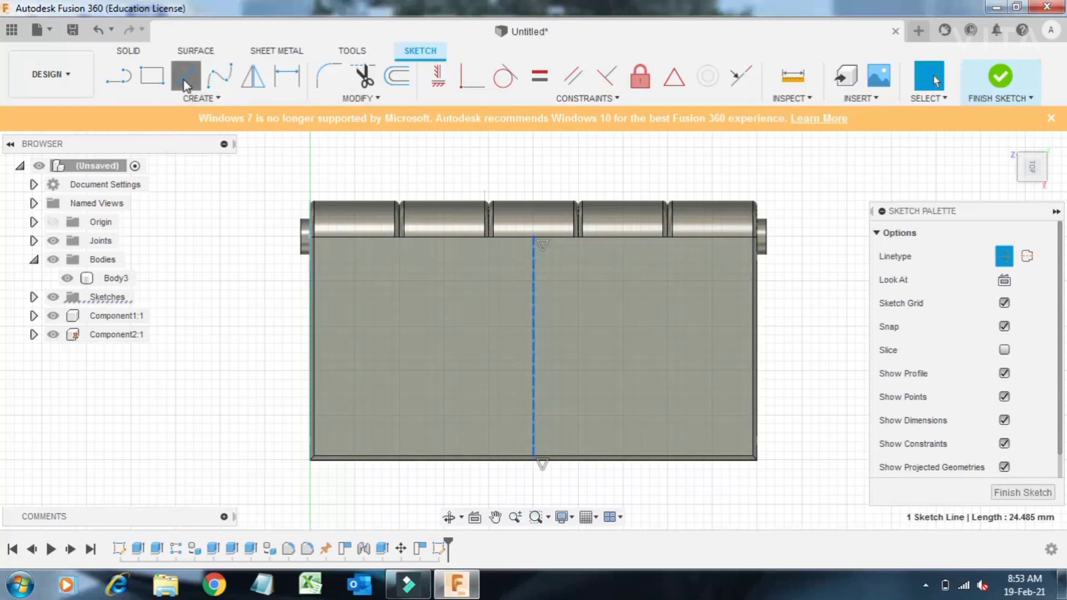
- Place a screw-hole circle and dimension both lower holes 7 mm from the centreline
{"action": "left_click", "coordinate": [479, 404]}
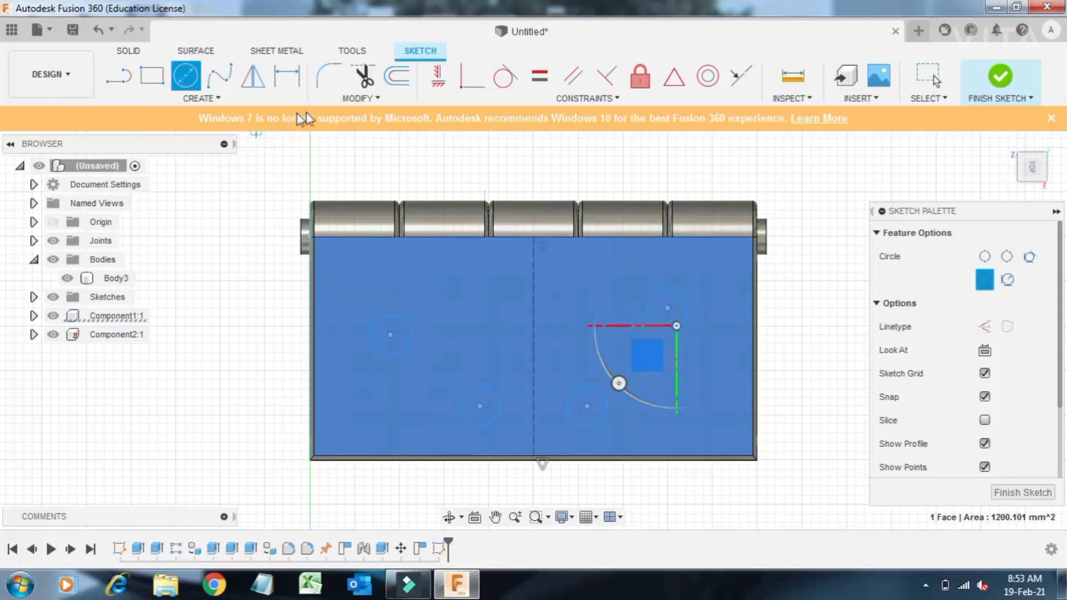
{"action": "left_click", "coordinate": [288, 72]}
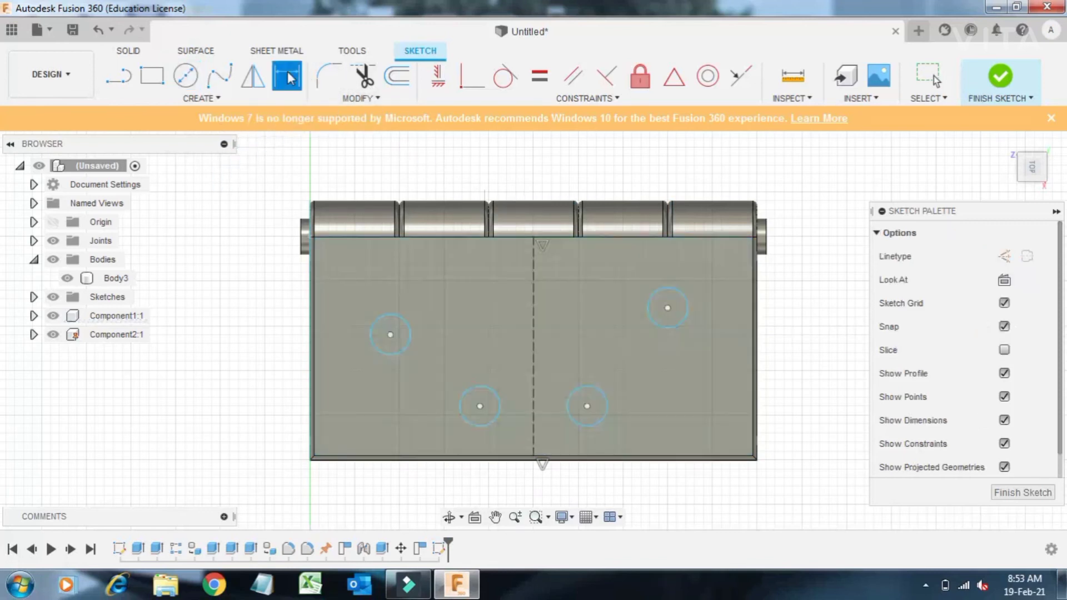
{"action": "left_click", "coordinate": [479, 405]}
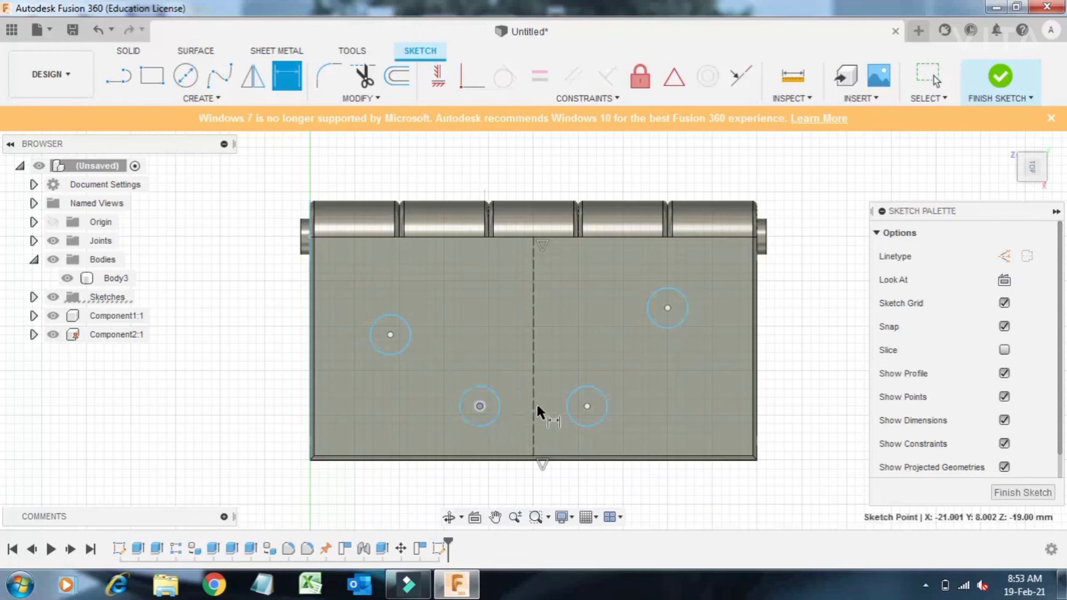
{"action": "left_click", "coordinate": [532, 404]}
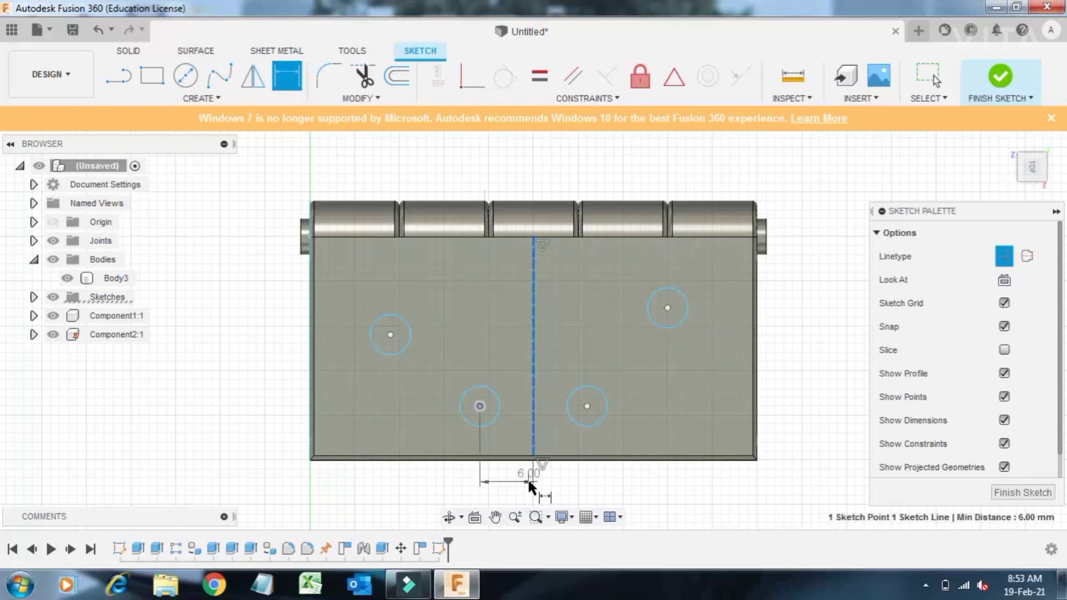
{"action": "left_click", "coordinate": [526, 478]}
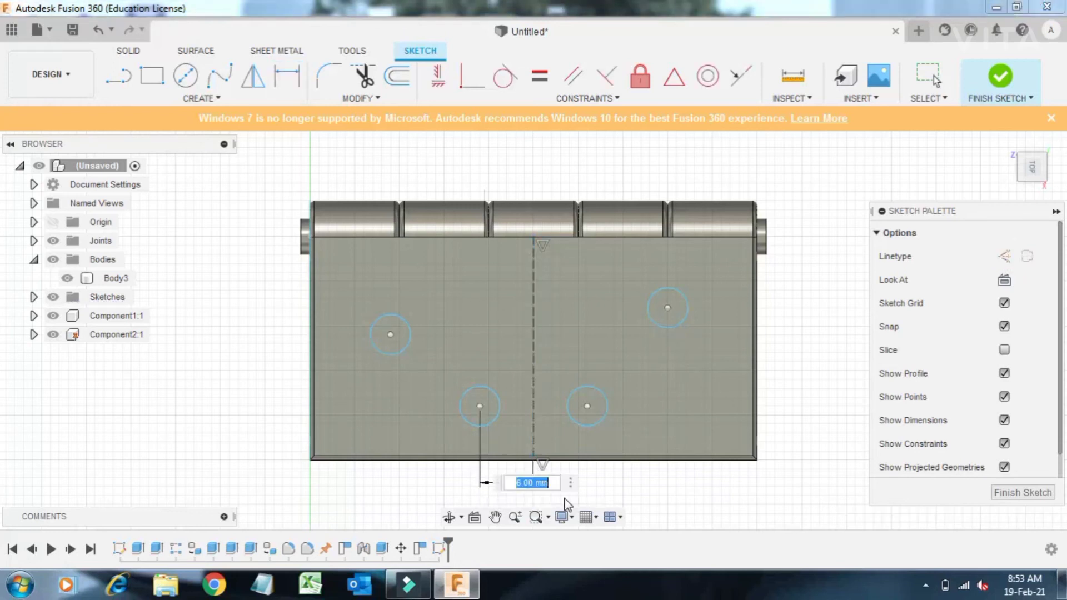
{"action": "type", "text": "7"}
{"action": "key", "text": "Return"}
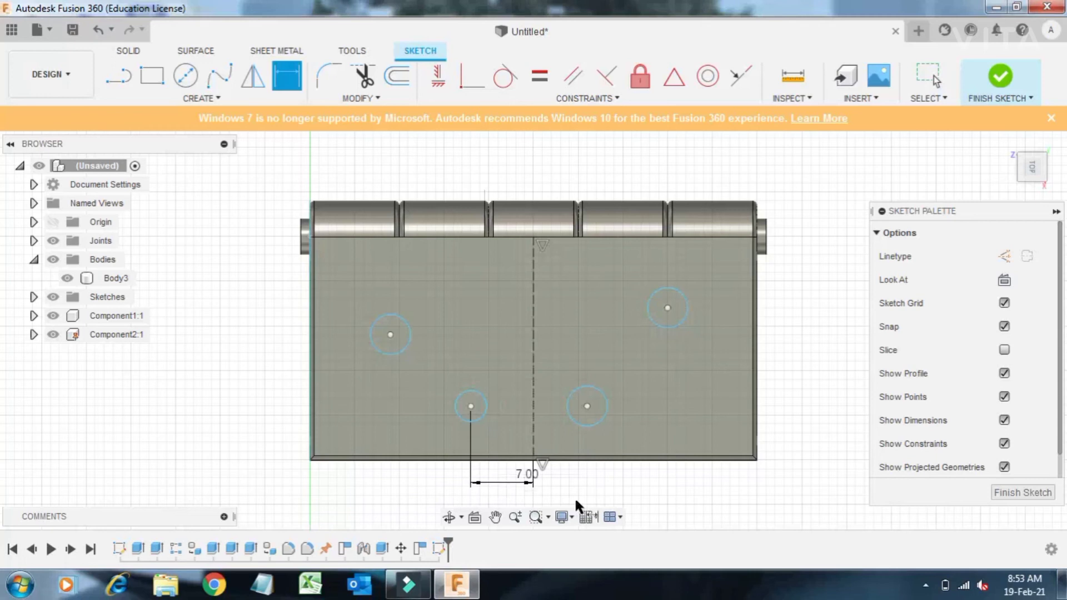
{"action": "left_click", "coordinate": [592, 426]}
{"action": "left_click", "coordinate": [592, 424]}
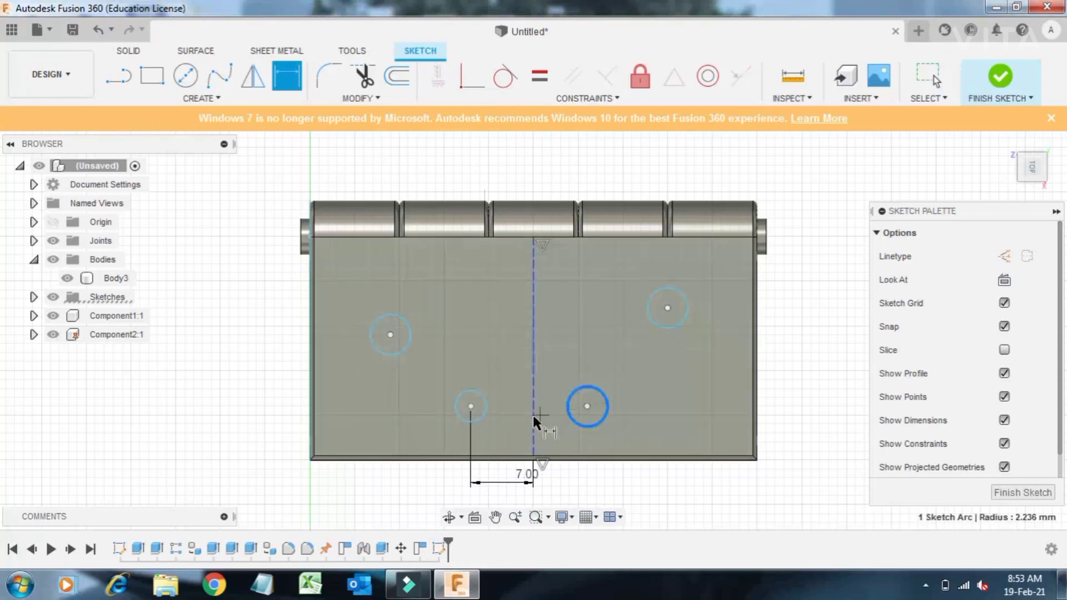
{"action": "left_click", "coordinate": [532, 415]}
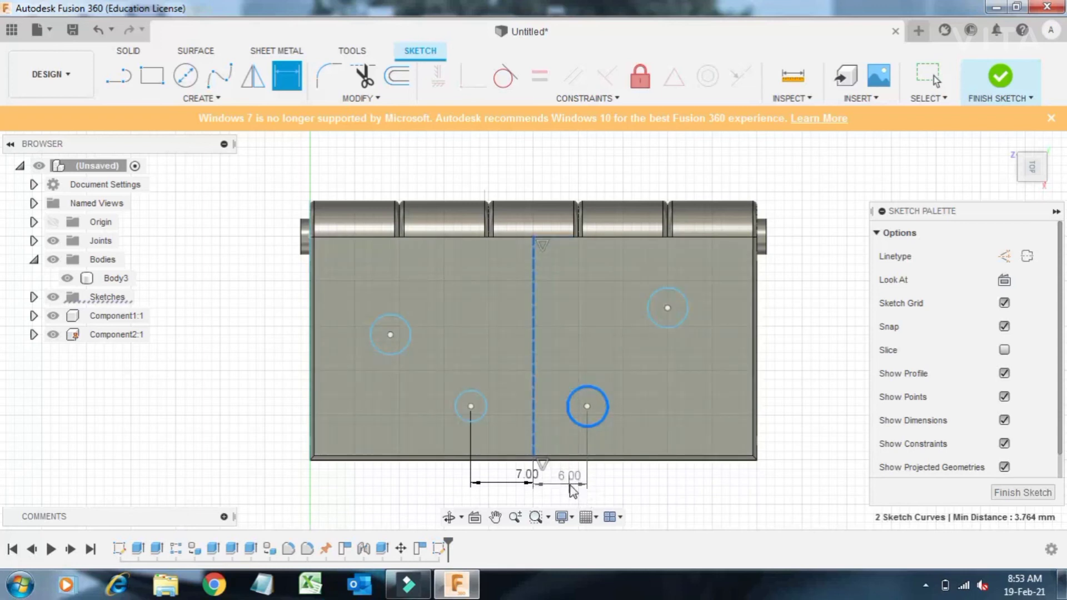
{"action": "left_click", "coordinate": [572, 482]}
{"action": "type", "text": "7"}
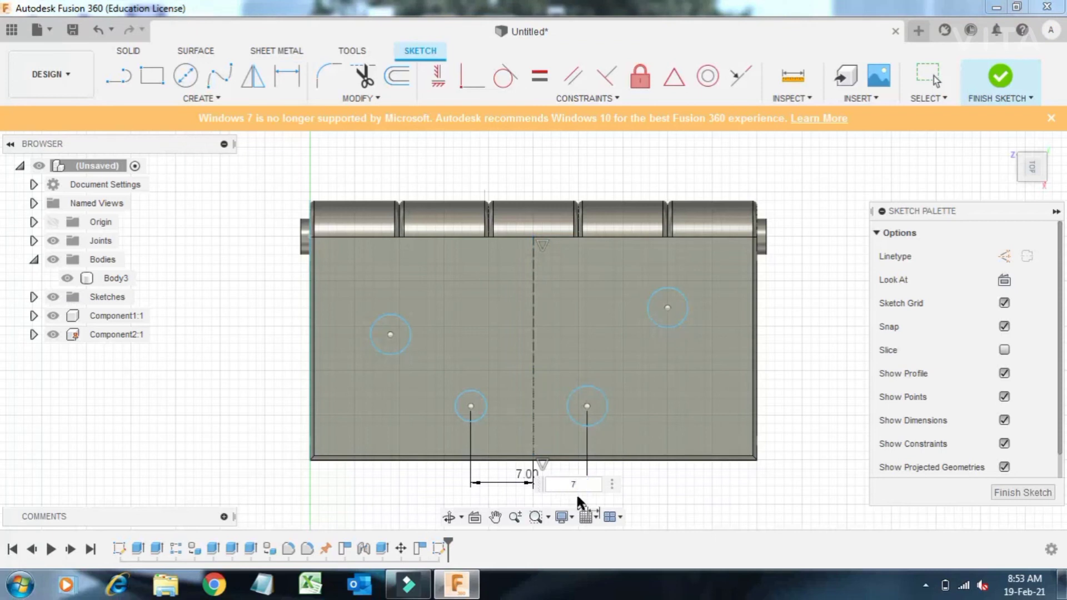
{"action": "key", "text": "Return"}
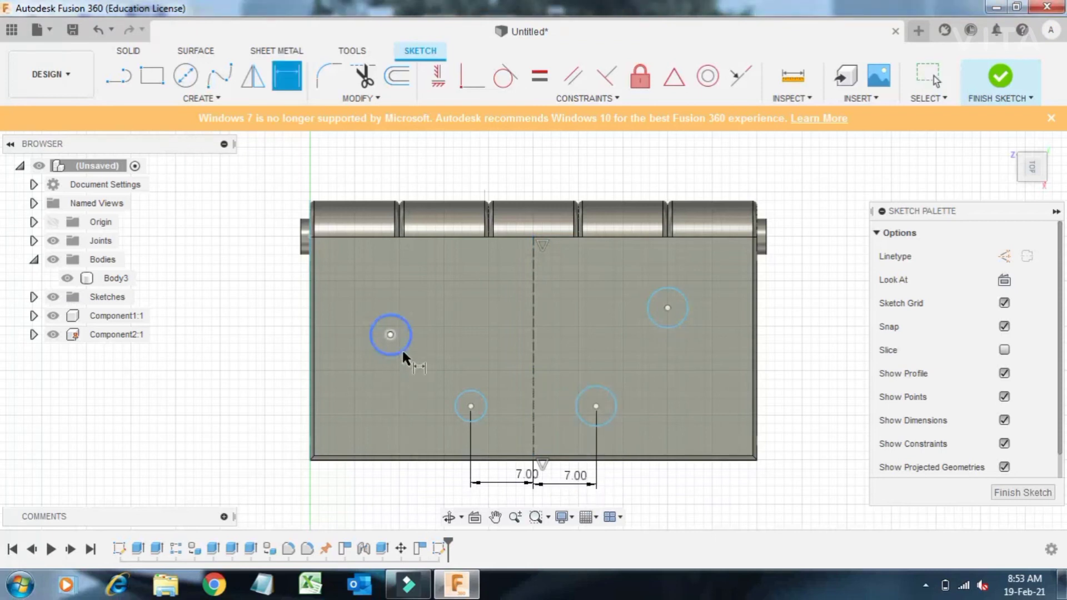
- Space the upper and lower holes 10 mm apart on both left and right sides
{"action": "left_click", "coordinate": [403, 349]}
{"action": "left_click", "coordinate": [455, 408]}
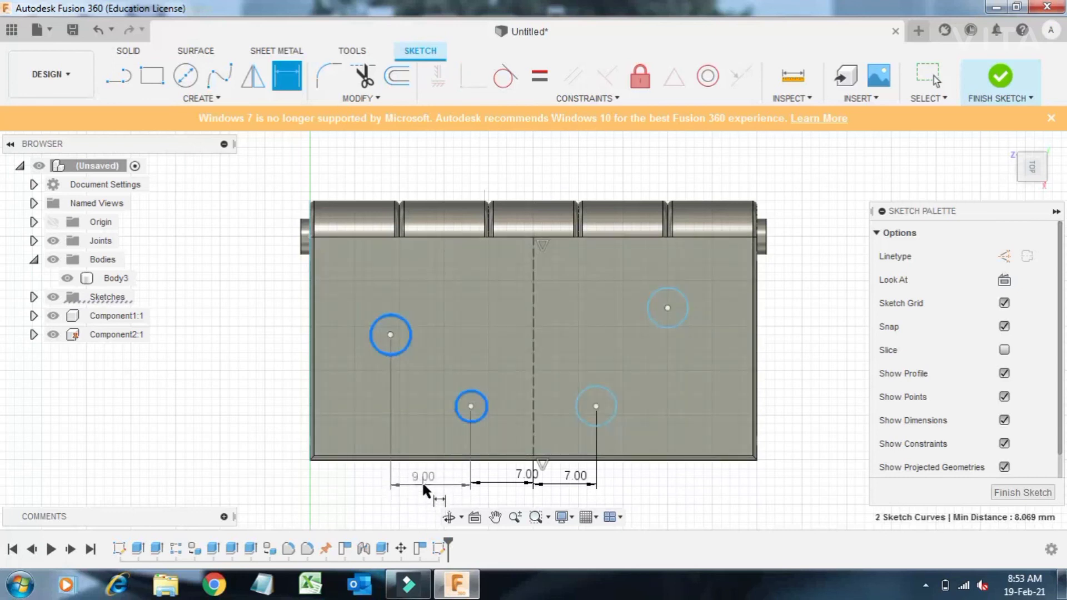
{"action": "left_click", "coordinate": [421, 481]}
{"action": "type", "text": "10"}
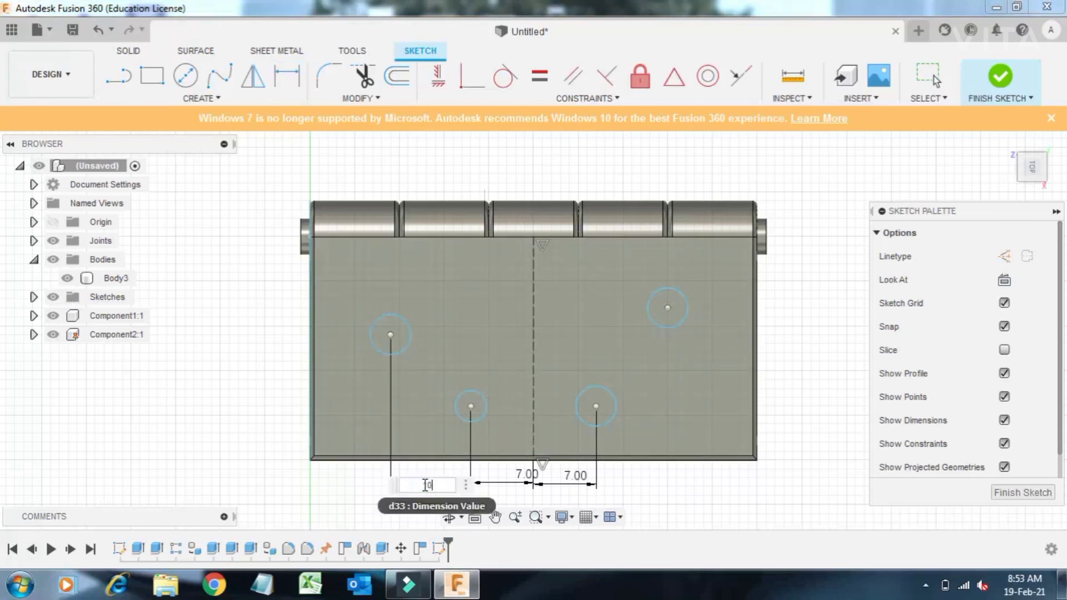
{"action": "key", "text": "Return"}
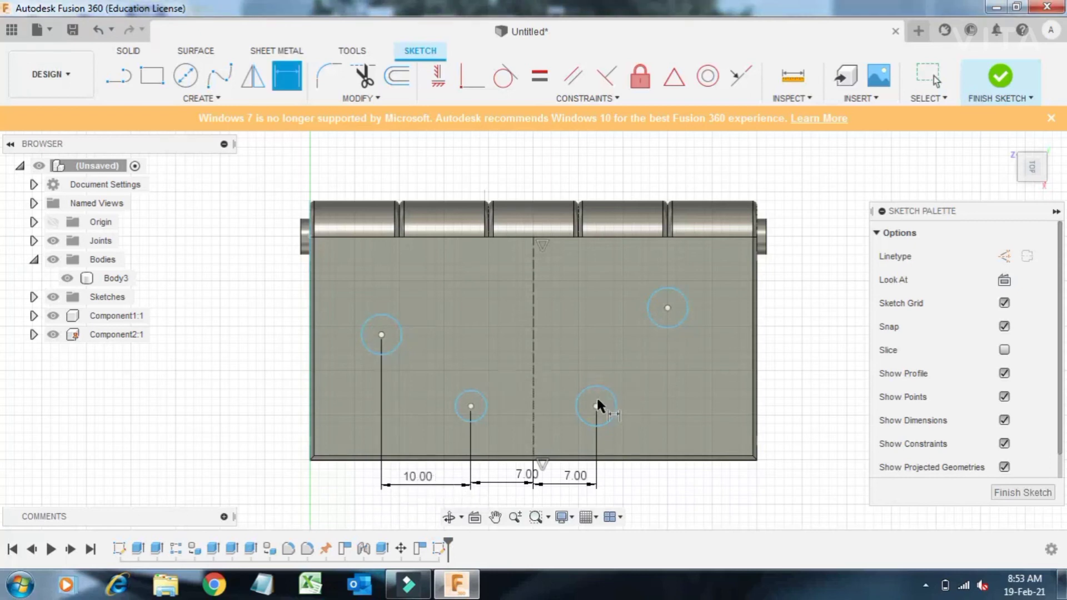
{"action": "left_click", "coordinate": [613, 395]}
{"action": "left_click", "coordinate": [669, 323]}
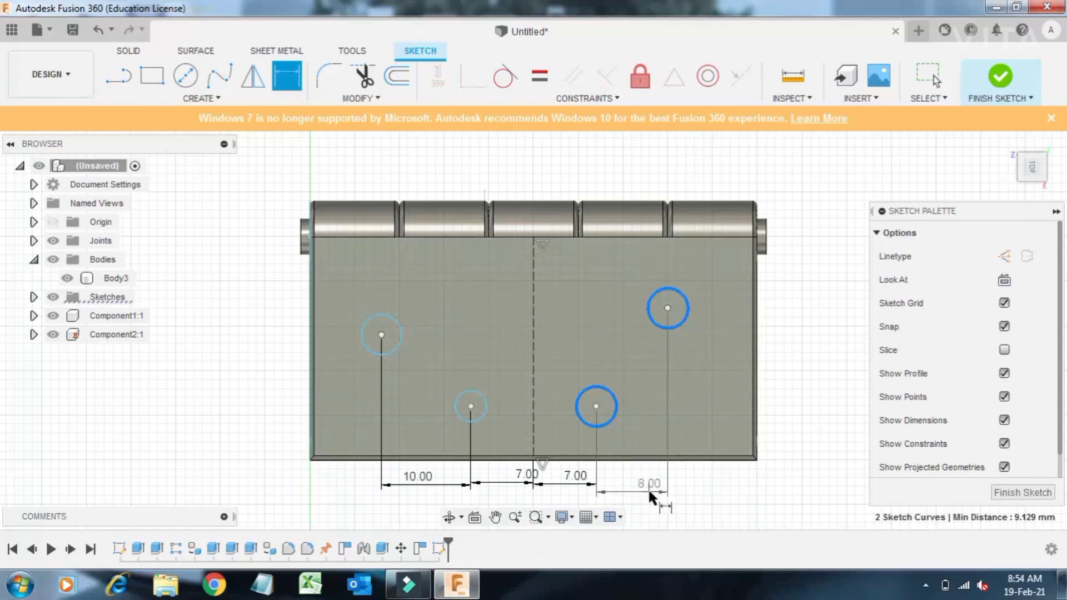
{"action": "left_click", "coordinate": [657, 489]}
{"action": "type", "text": "10"}
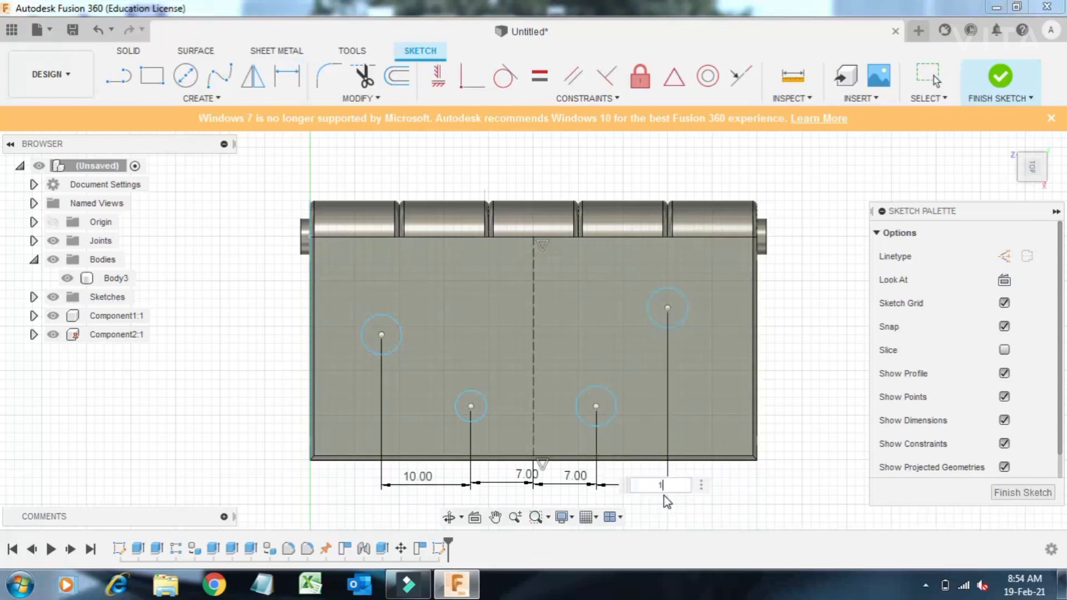
{"action": "key", "text": "Return"}
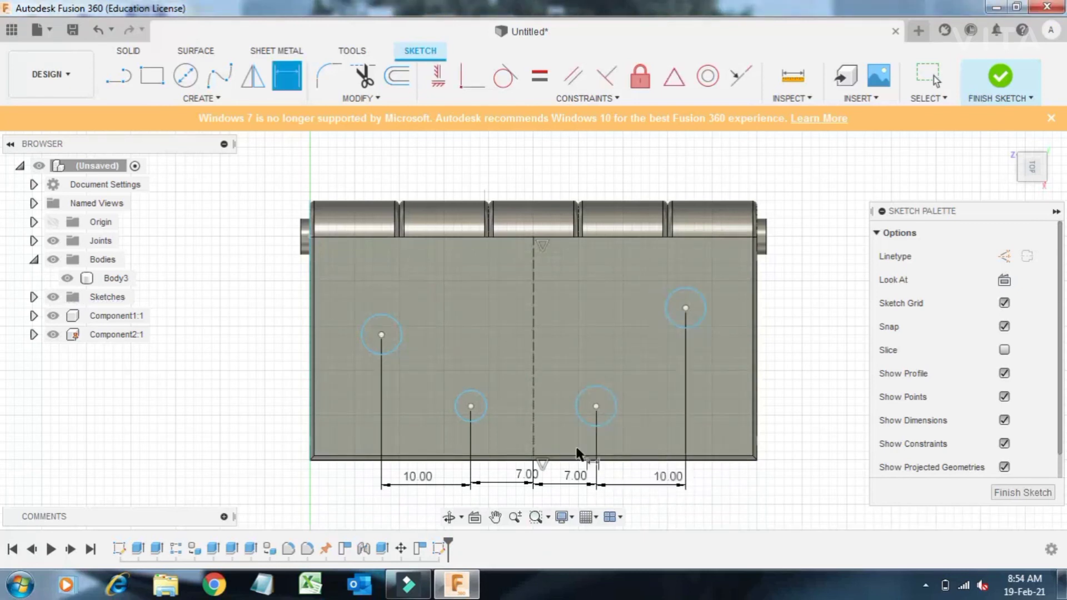
- Dimension hole heights above the bottom edge: lower-left 6 mm, both upper holes 15 mm
{"action": "left_click", "coordinate": [485, 404]}
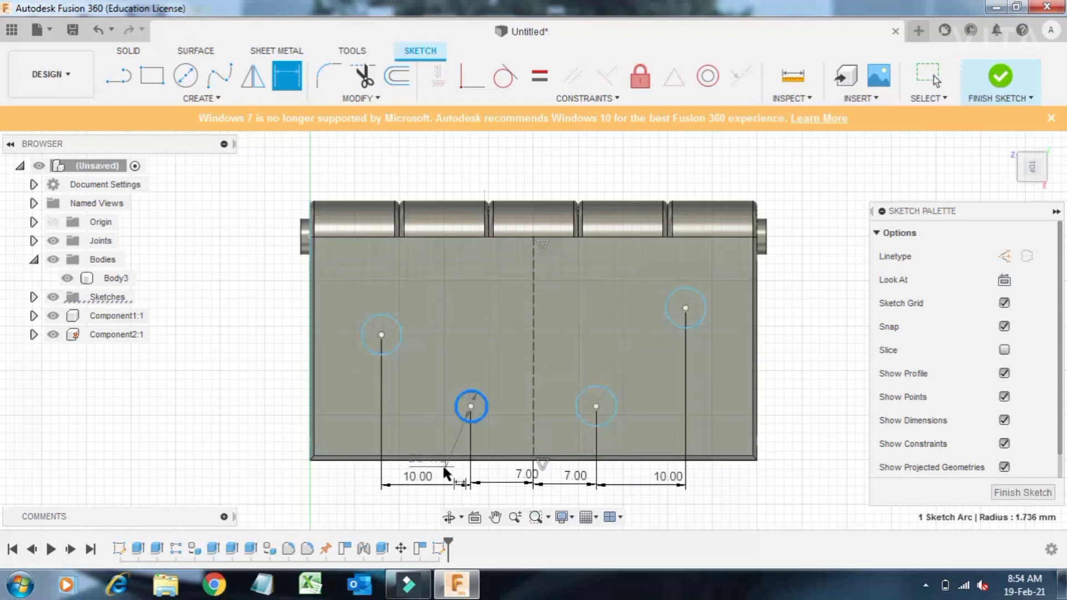
{"action": "left_click", "coordinate": [467, 452]}
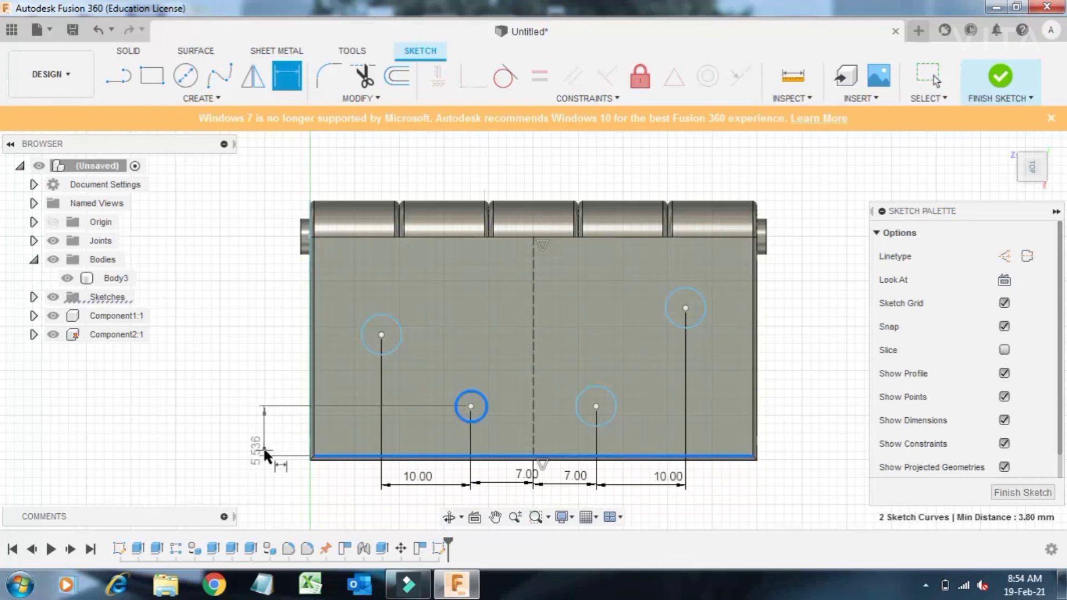
{"action": "left_click", "coordinate": [265, 454]}
{"action": "type", "text": "6"}
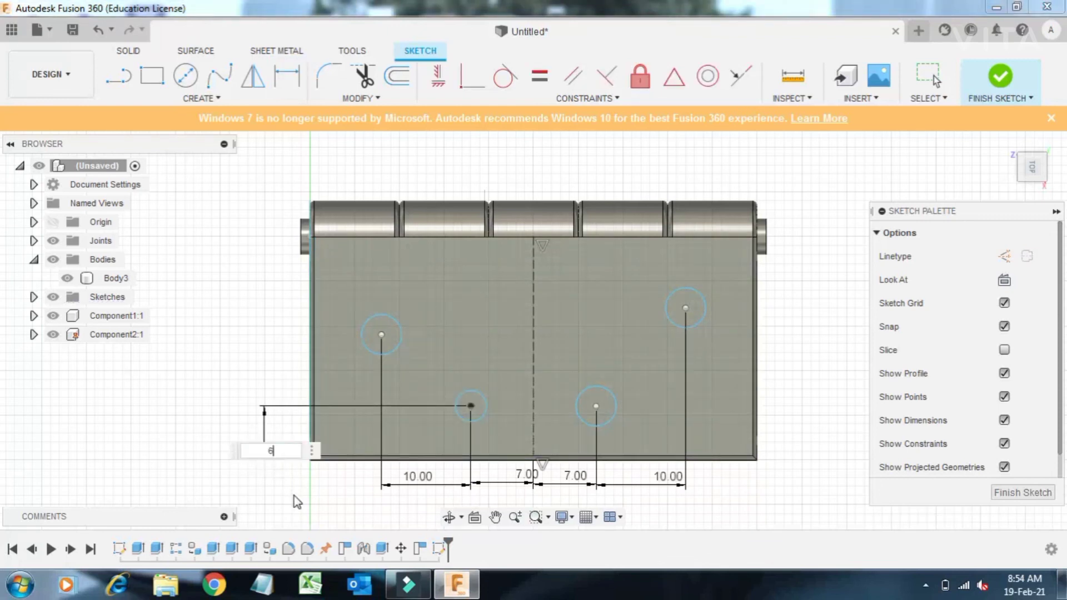
{"action": "key", "text": "Return"}
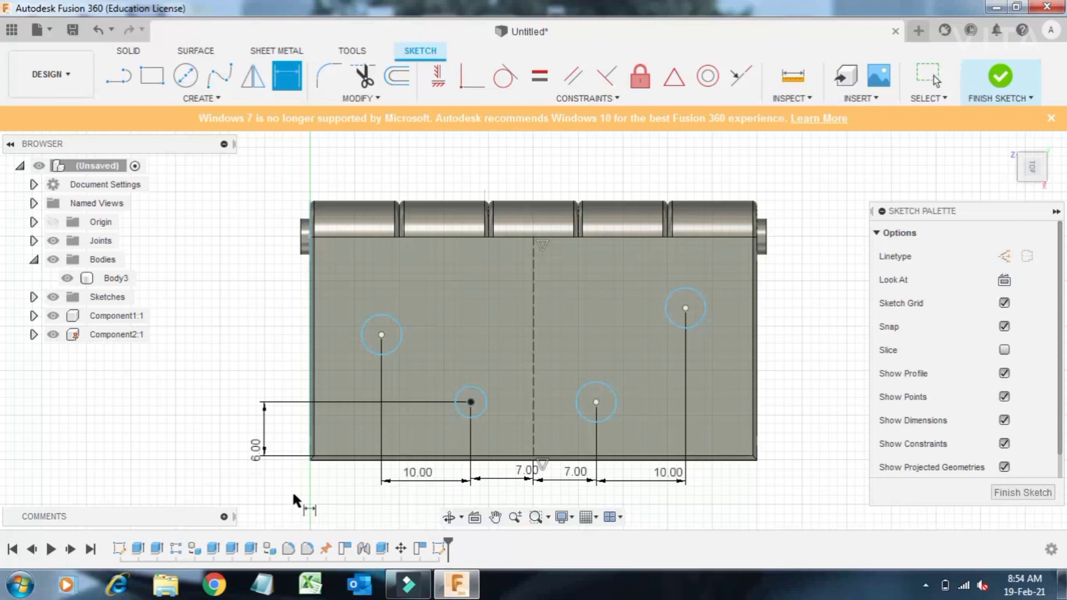
{"action": "left_click", "coordinate": [399, 338]}
{"action": "left_click", "coordinate": [389, 459]}
{"action": "left_click", "coordinate": [208, 428]}
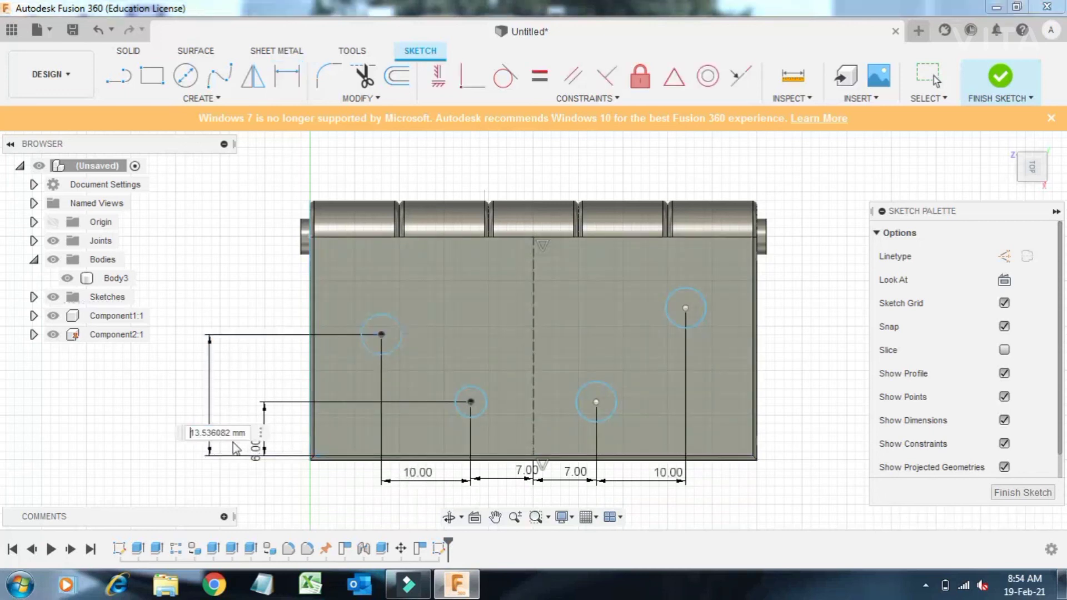
{"action": "type", "text": "15"}
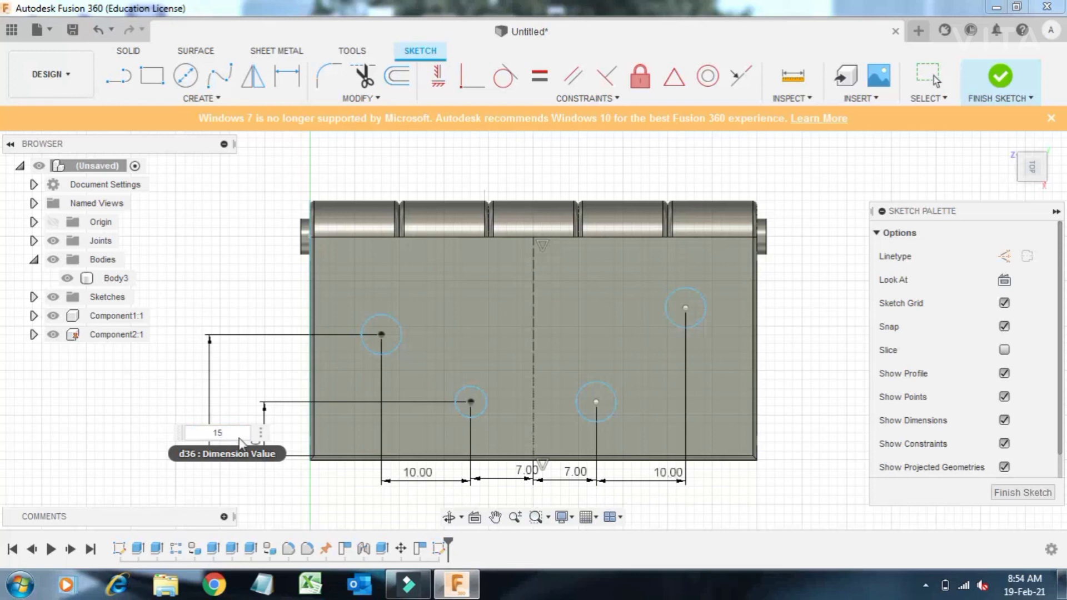
{"action": "key", "text": "Return"}
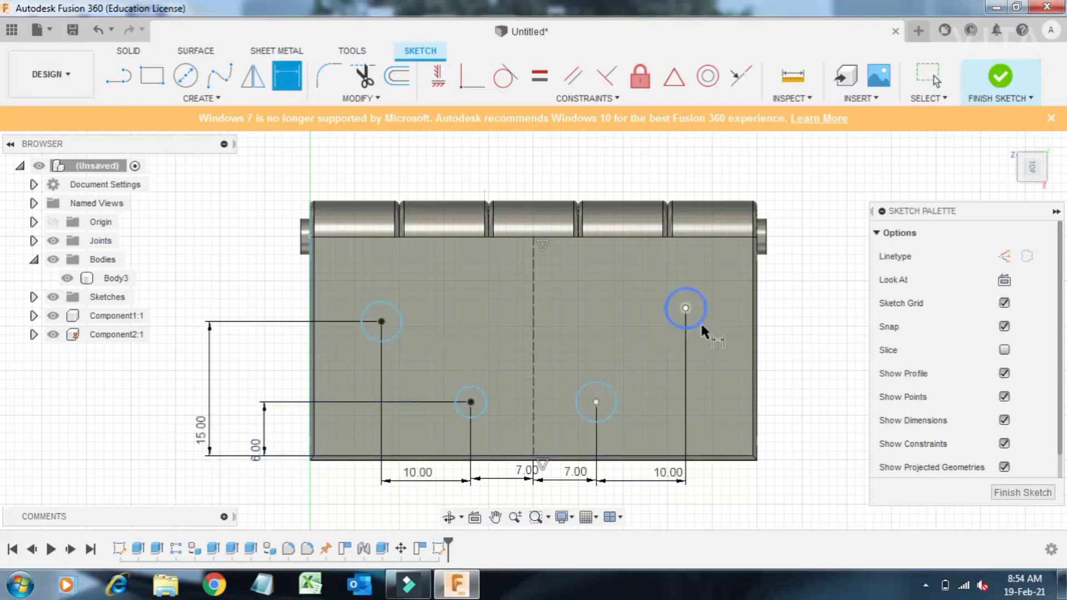
{"action": "left_click", "coordinate": [700, 321]}
{"action": "left_click", "coordinate": [722, 457]}
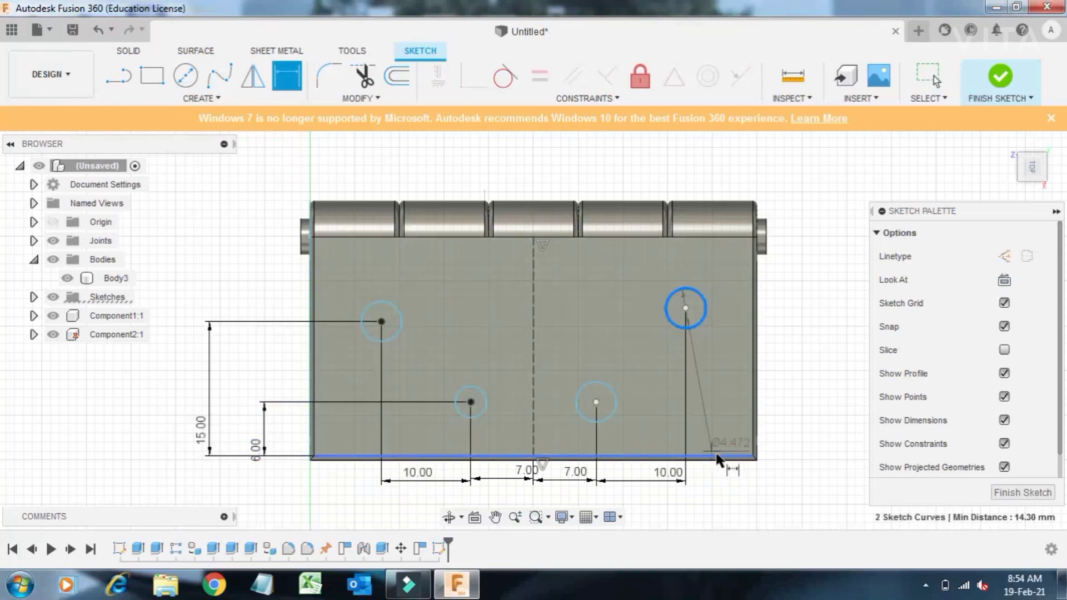
{"action": "left_click", "coordinate": [815, 434]}
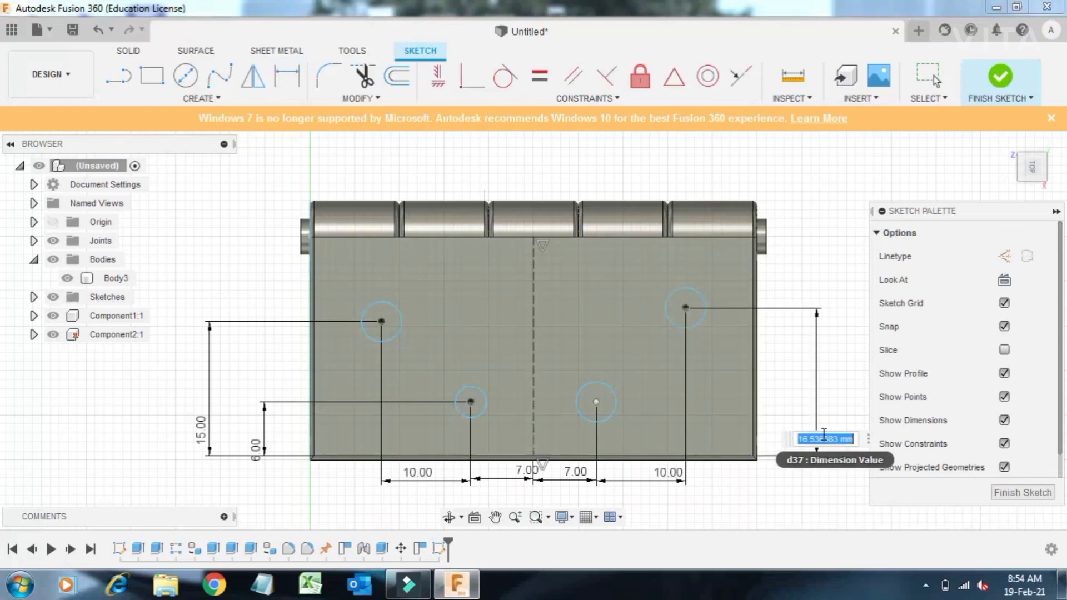
{"action": "type", "text": "15"}
{"action": "key", "text": "Return"}
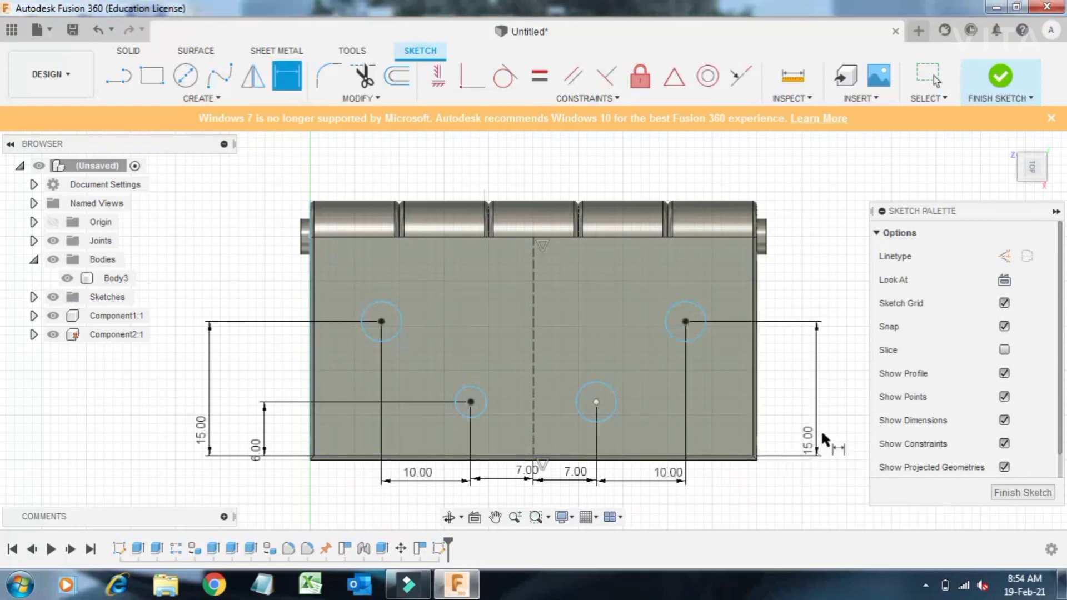
- Give all four screw-hole circles a 4 mm diameter
{"action": "left_click", "coordinate": [615, 398]}
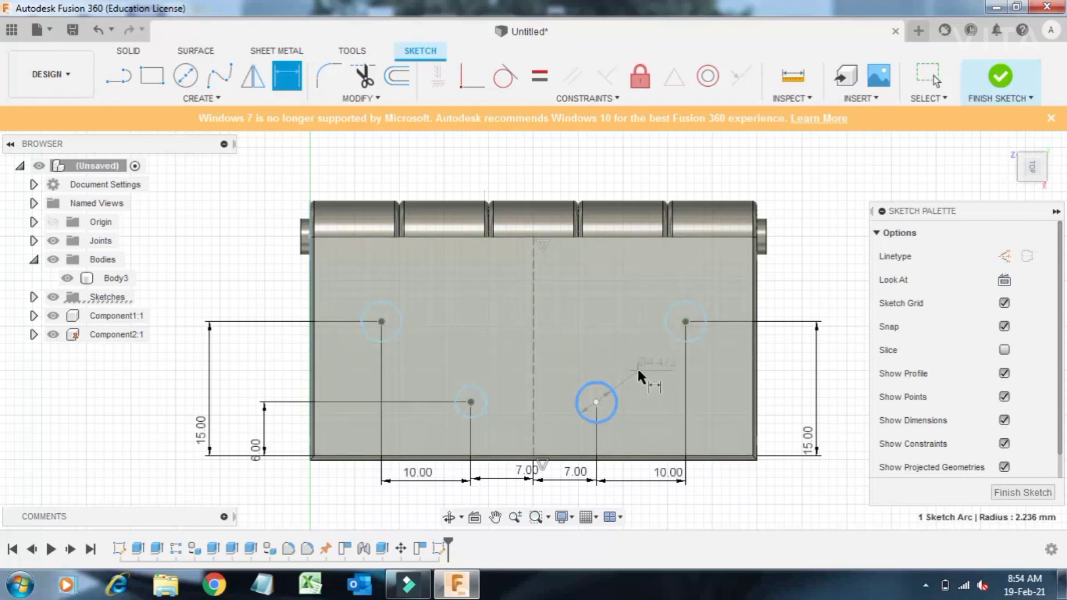
{"action": "left_click", "coordinate": [637, 366]}
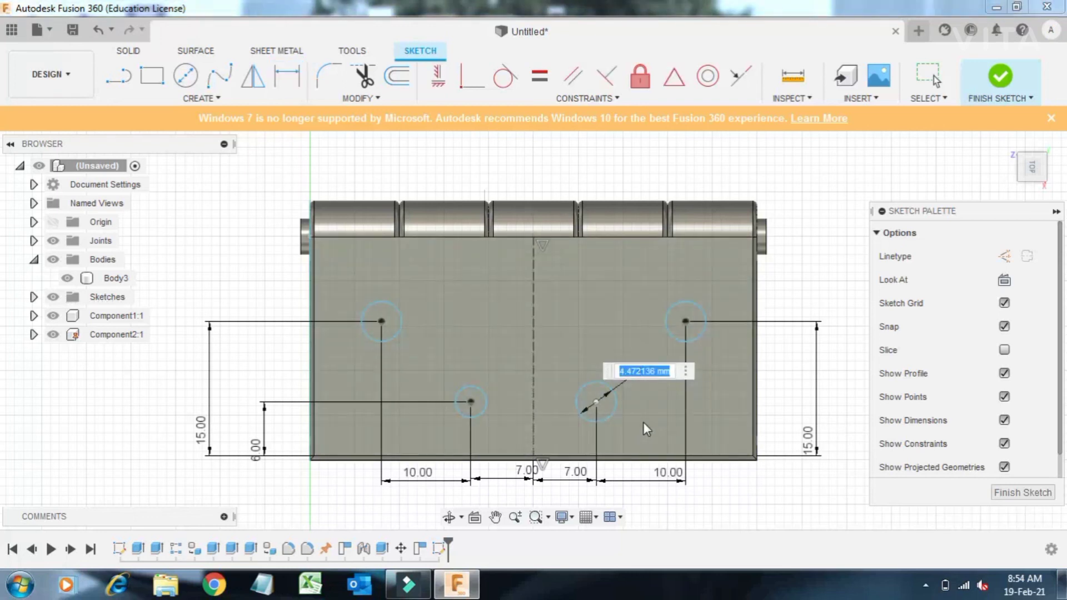
{"action": "type", "text": "4"}
{"action": "key", "text": "Return"}
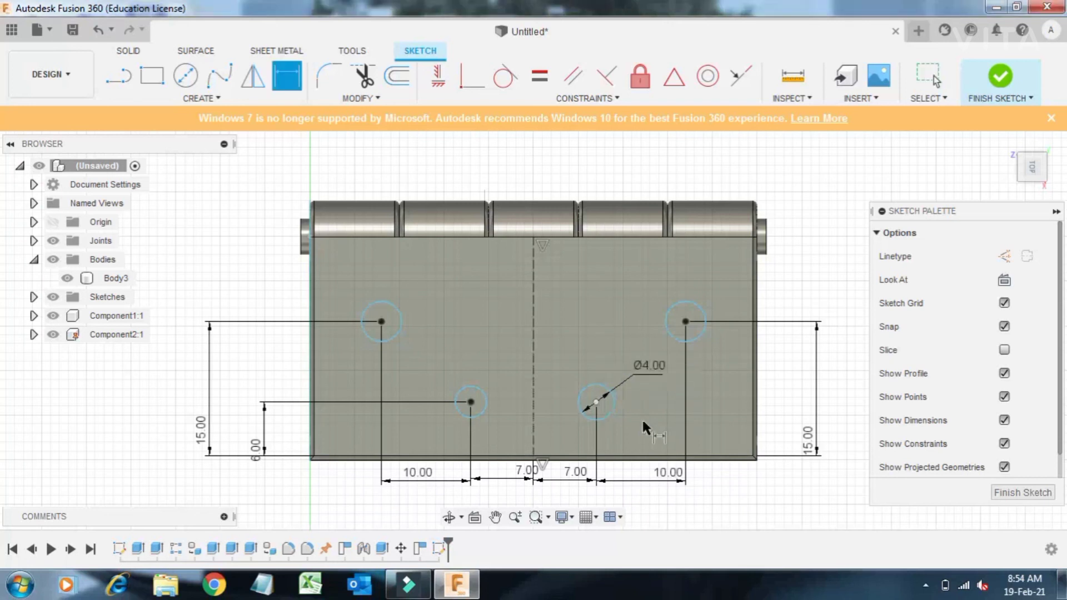
{"action": "left_click", "coordinate": [482, 403]}
{"action": "left_click", "coordinate": [495, 376]}
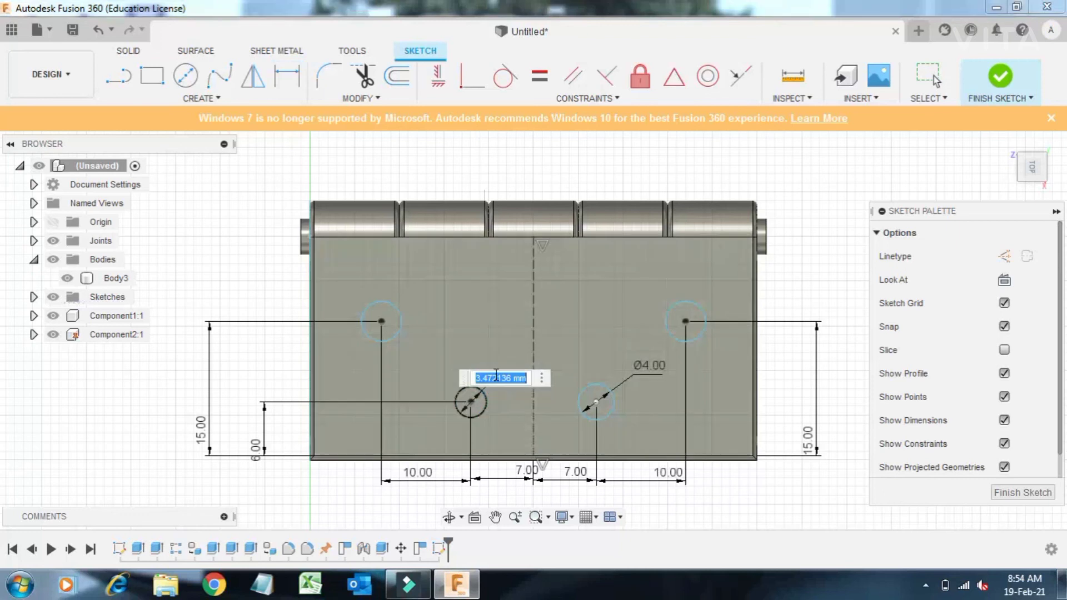
{"action": "type", "text": "4"}
{"action": "key", "text": "Return"}
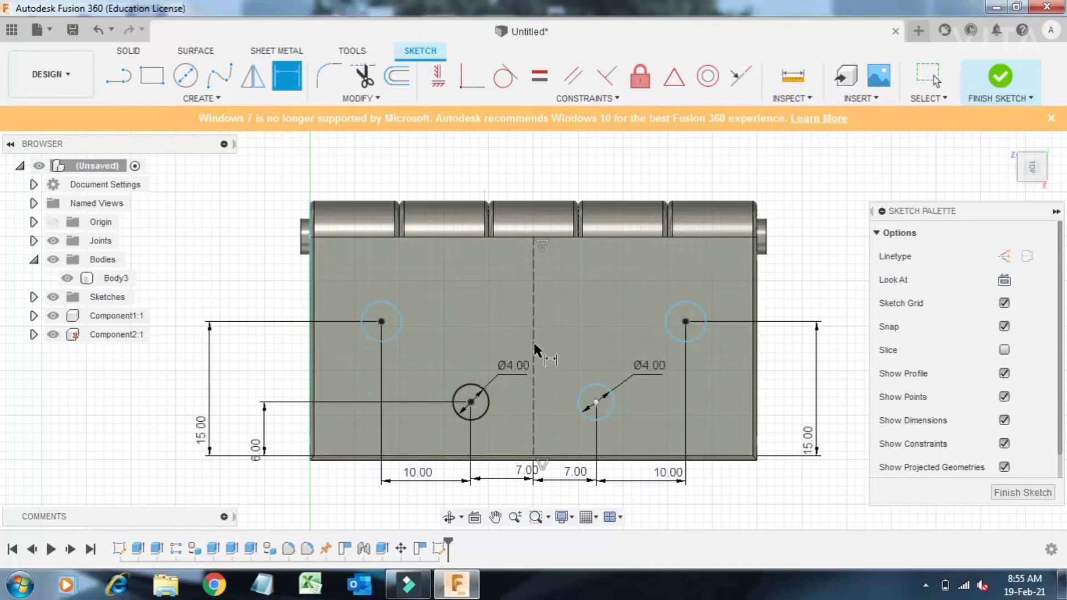
{"action": "left_click", "coordinate": [400, 314]}
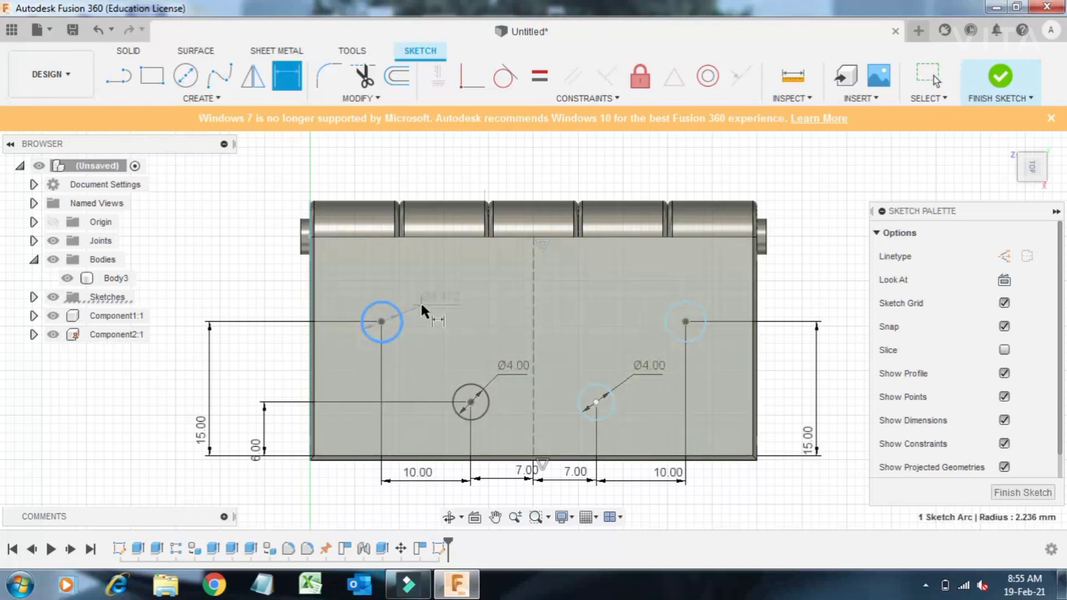
{"action": "left_click", "coordinate": [422, 302]}
{"action": "type", "text": "4"}
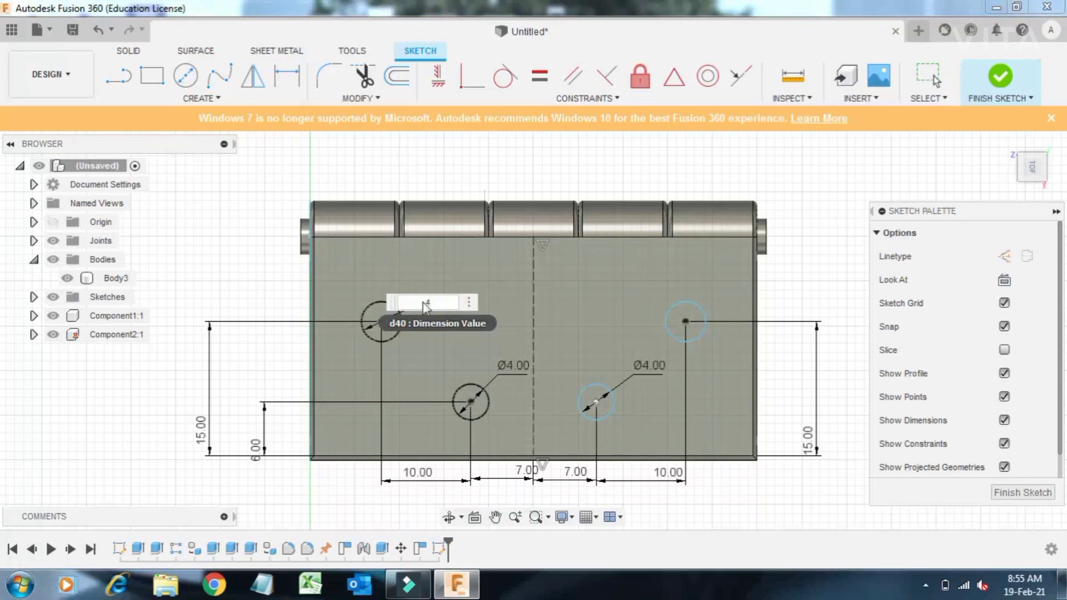
{"action": "key", "text": "Return"}
{"action": "left_click", "coordinate": [664, 317]}
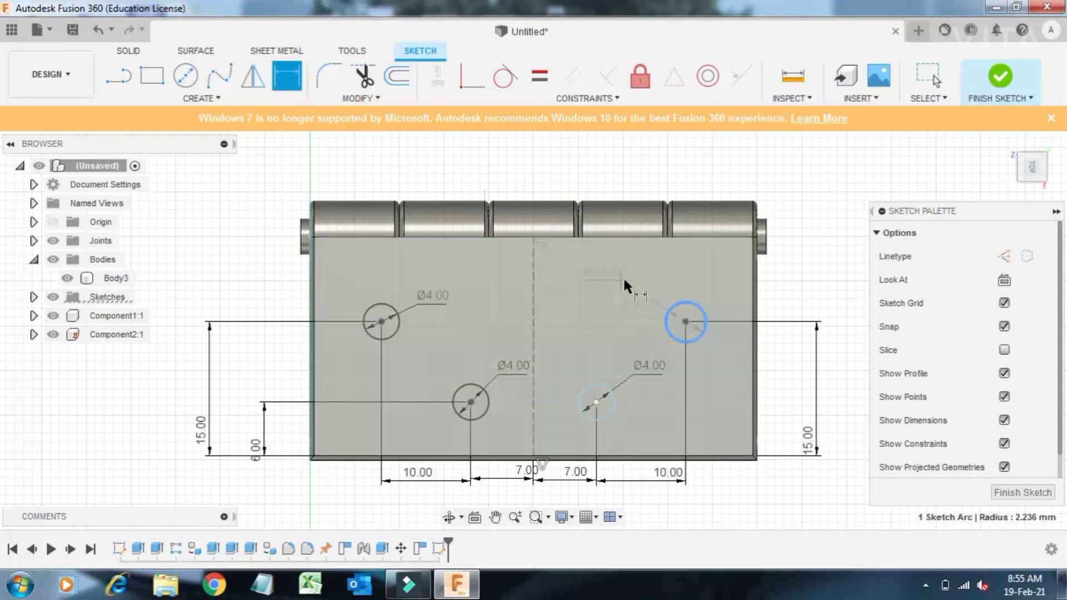
{"action": "left_click", "coordinate": [636, 292]}
{"action": "type", "text": "4"}
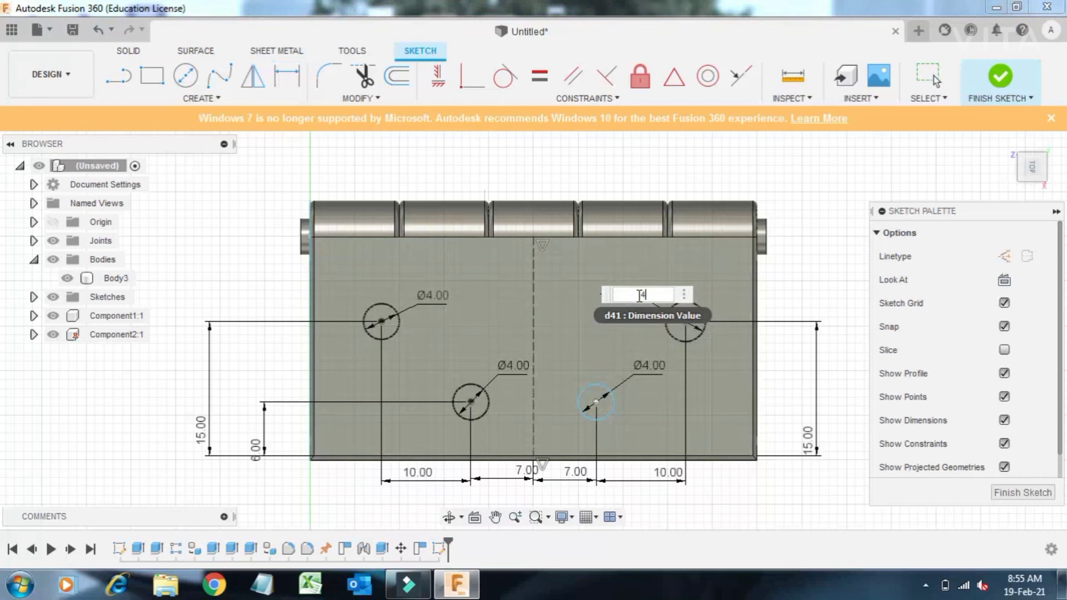
{"action": "key", "text": "Return"}
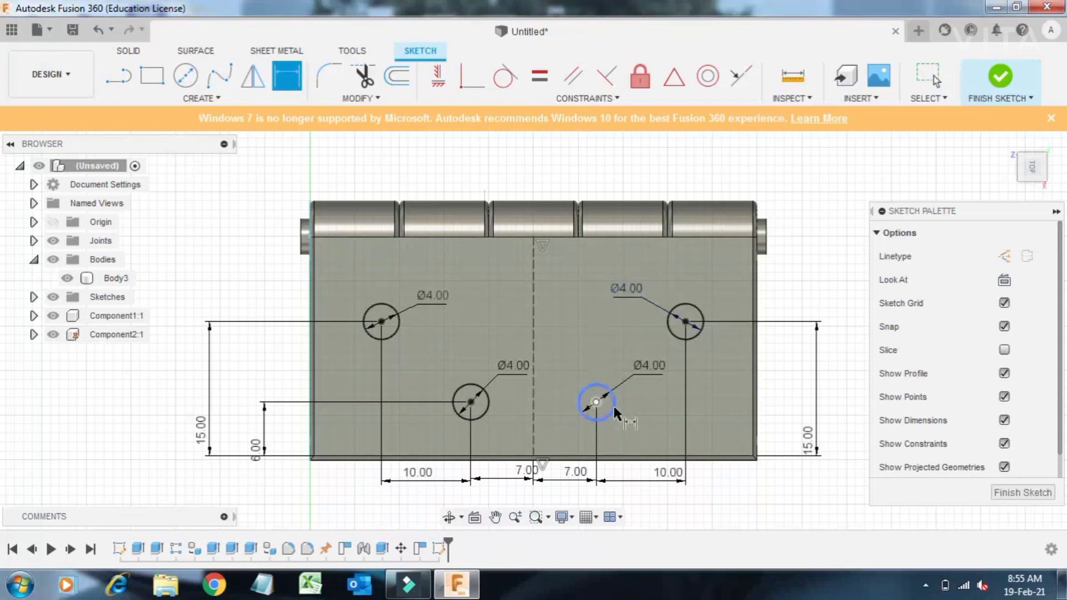
- Dimension the lower-right hole's height above the leaf's bottom edge
{"action": "left_click", "coordinate": [612, 404]}
{"action": "left_click", "coordinate": [626, 456]}
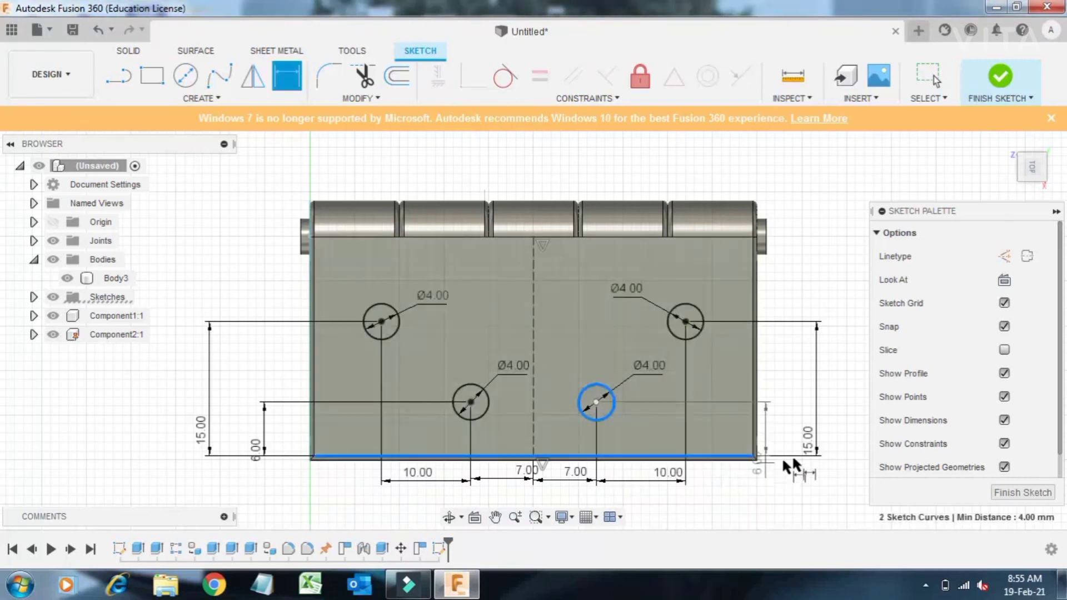
{"action": "left_click", "coordinate": [839, 446]}
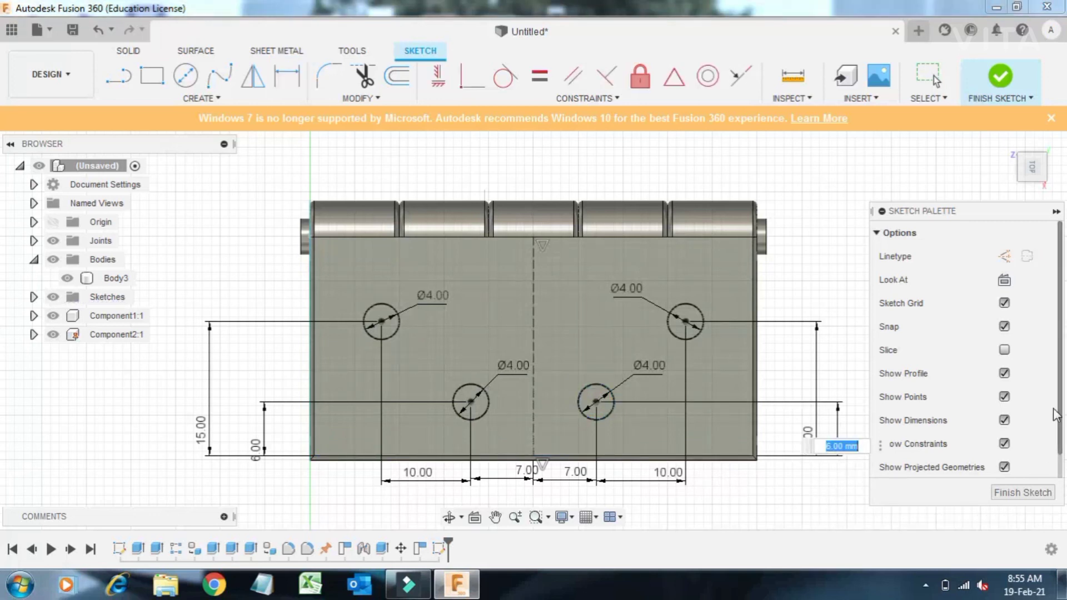
- Finish the sketch and cut the four Ø4 mm holes 17 mm through both leaves
{"action": "left_click", "coordinate": [1022, 492]}
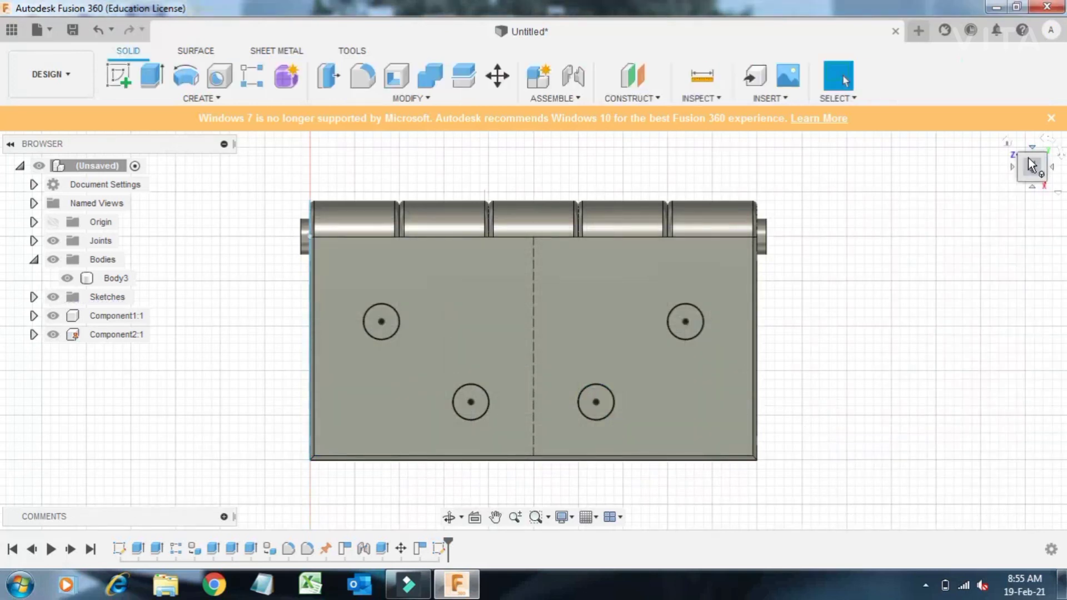
{"action": "left_click", "coordinate": [1008, 142]}
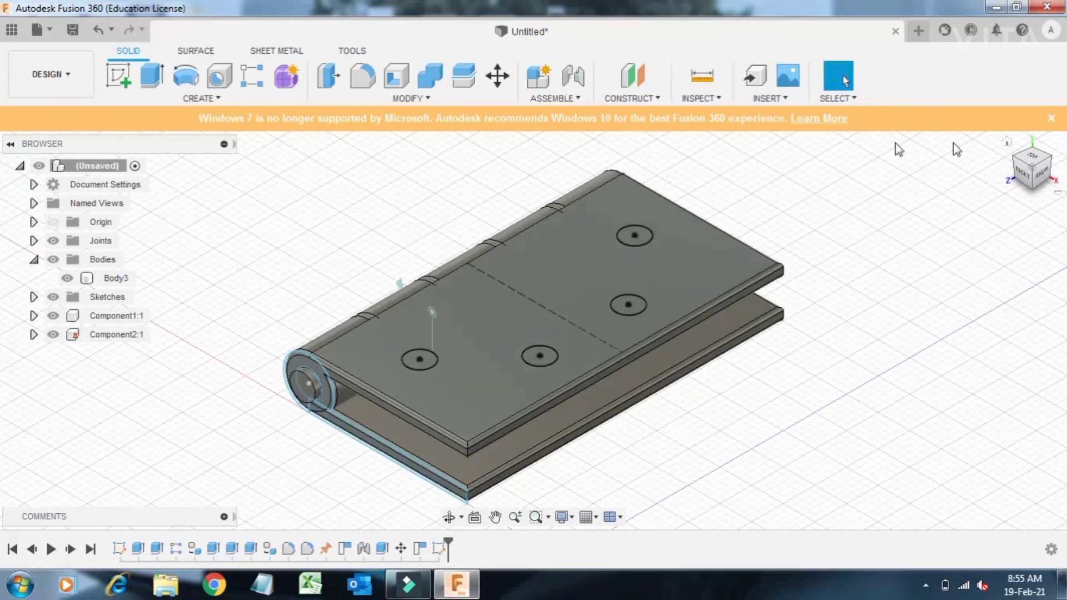
{"action": "left_click", "coordinate": [428, 358]}
{"action": "left_click", "coordinate": [546, 361]}
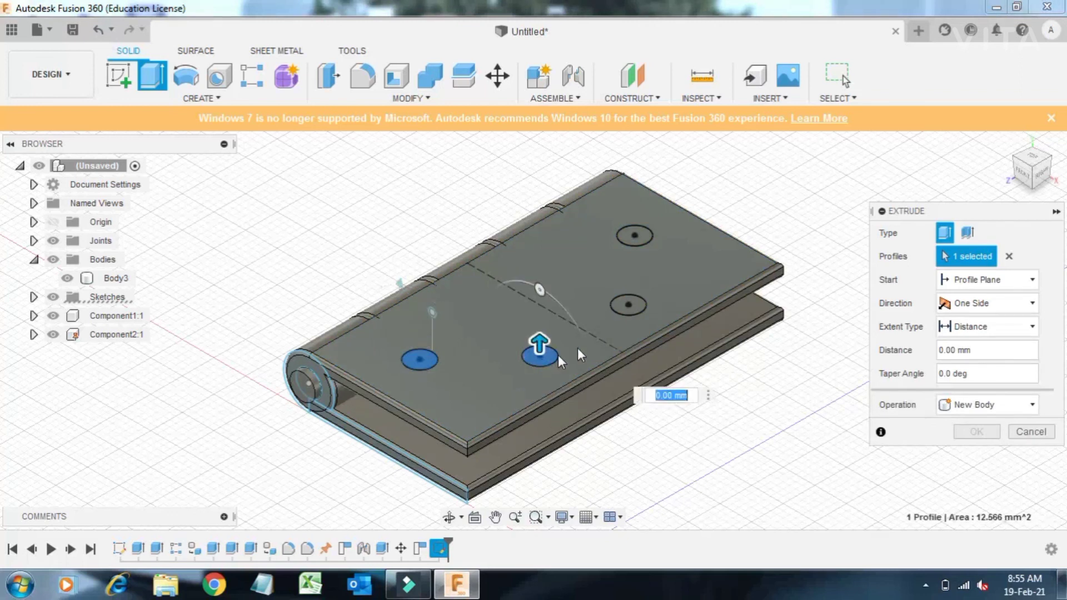
{"action": "left_click", "coordinate": [624, 308]}
{"action": "left_click", "coordinate": [633, 235]}
{"action": "left_click_drag", "start_coordinate": [637, 222], "coordinate": [635, 375]}
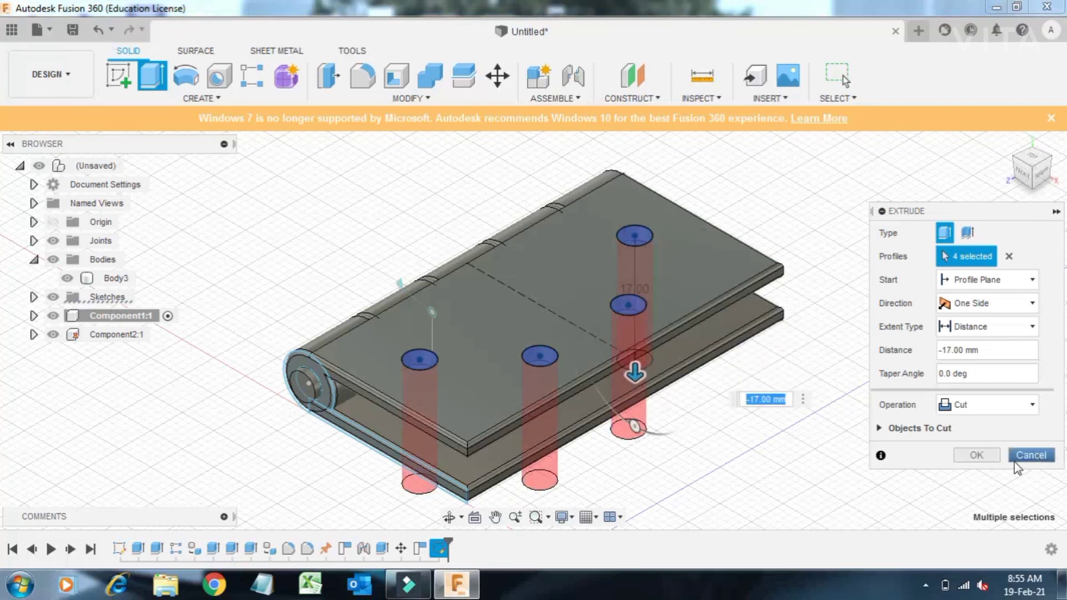
{"action": "left_click", "coordinate": [976, 455]}
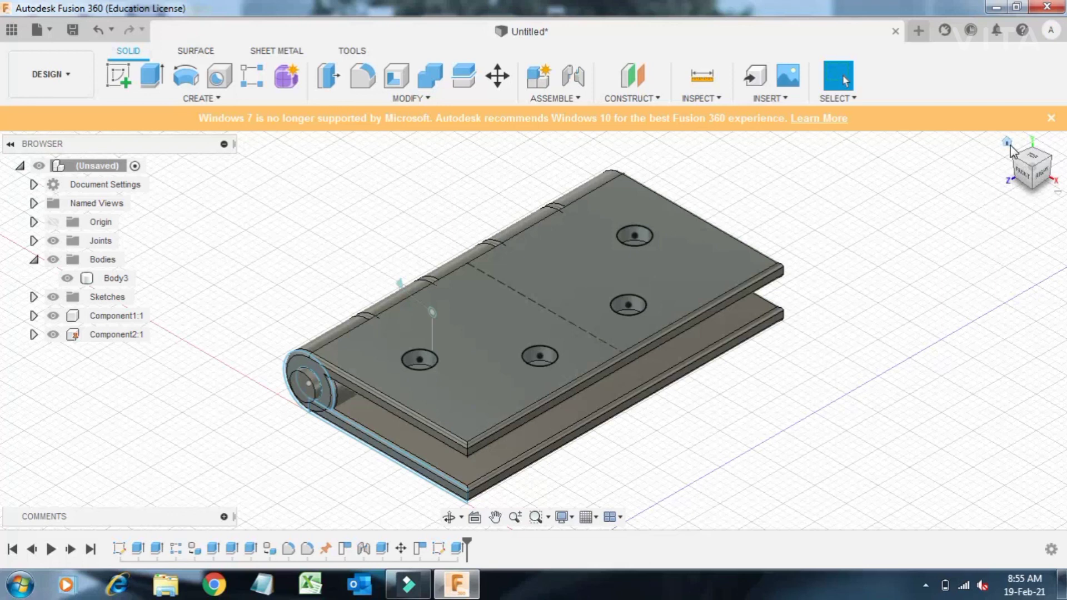
- Swing the top leaf open around the pin and hide all sketches in the model
{"action": "key", "text": "Escape"}
{"action": "mouse_move", "coordinate": [498, 388]}
{"action": "left_mouse_down"}
{"action": "mouse_move", "coordinate": [355, 263]}
{"action": "mouse_move", "coordinate": [229, 254]}
{"action": "left_mouse_up"}
{"action": "scroll", "coordinate": [514, 392], "scroll_direction": "down", "scroll_amount": 2}
{"action": "scroll", "coordinate": [514, 392], "scroll_direction": "down", "scroll_amount": 2}
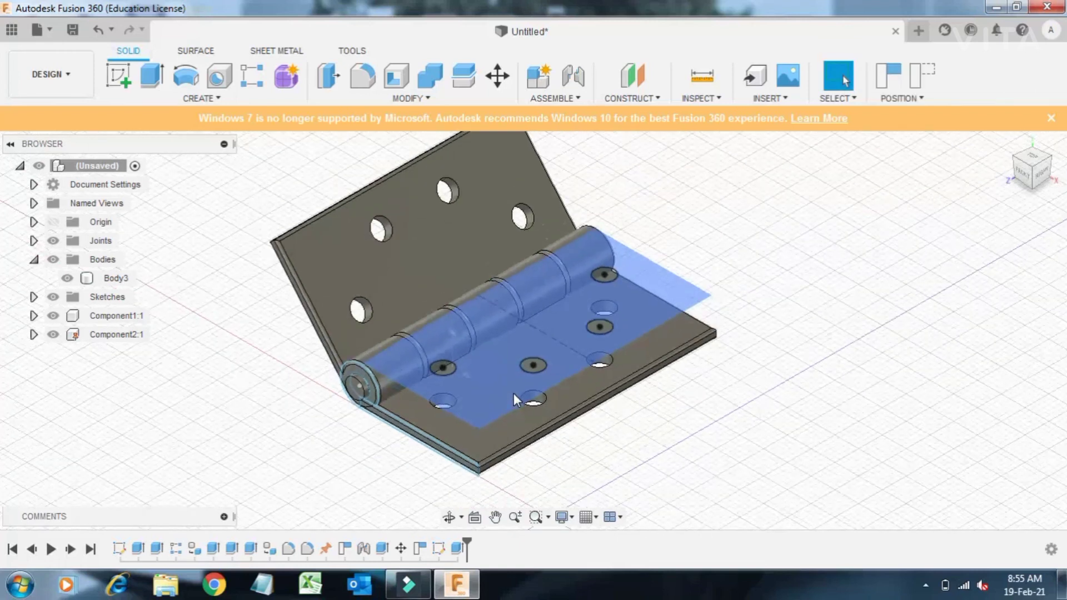
{"action": "scroll", "coordinate": [515, 393], "scroll_direction": "down", "scroll_amount": 2}
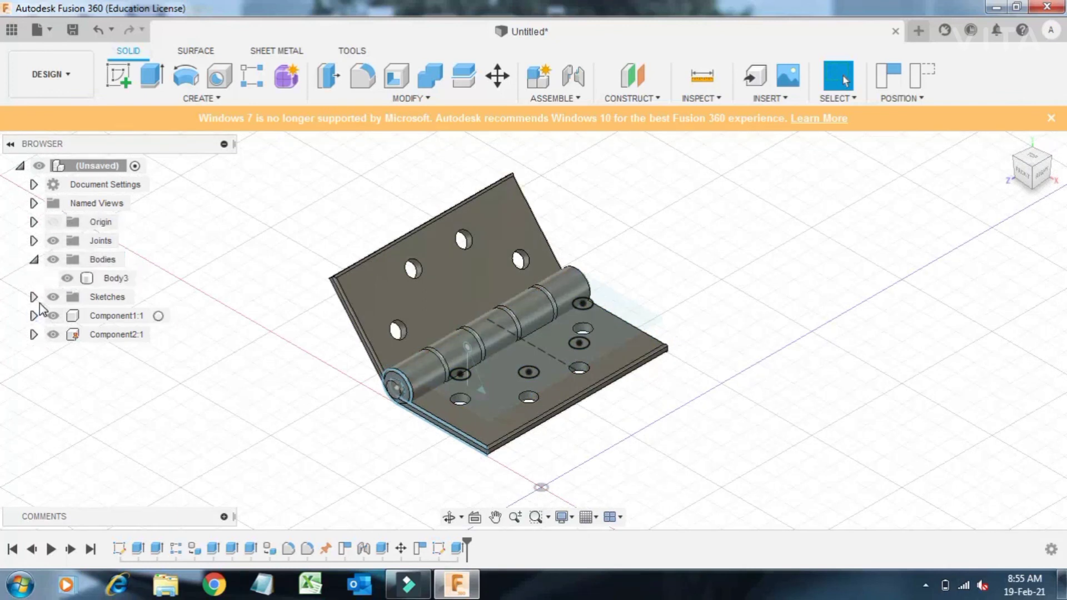
{"action": "left_click", "coordinate": [54, 297]}
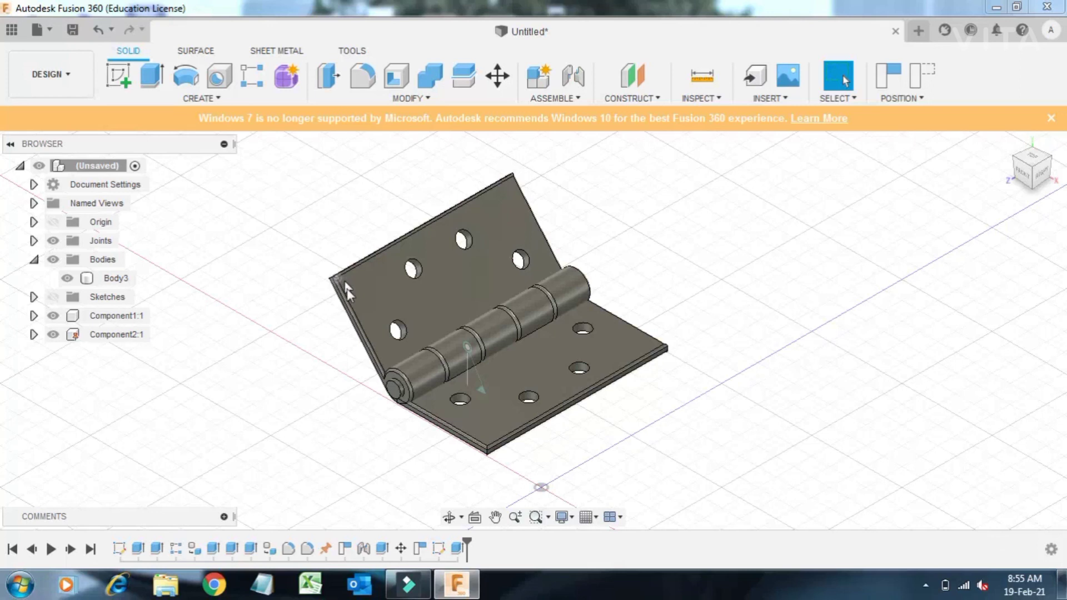
- Swing the upper leaf flat and back upright, then orbit to view the knuckle side
{"action": "mouse_move", "coordinate": [356, 278]}
{"action": "left_mouse_down"}
{"action": "mouse_move", "coordinate": [433, 395]}
{"action": "mouse_move", "coordinate": [448, 376]}
{"action": "mouse_move", "coordinate": [439, 346]}
{"action": "mouse_move", "coordinate": [461, 388]}
{"action": "mouse_move", "coordinate": [451, 352]}
{"action": "mouse_move", "coordinate": [411, 339]}
{"action": "mouse_move", "coordinate": [385, 346]}
{"action": "mouse_move", "coordinate": [384, 323]}
{"action": "mouse_move", "coordinate": [420, 365]}
{"action": "mouse_move", "coordinate": [423, 422]}
{"action": "mouse_move", "coordinate": [432, 377]}
{"action": "mouse_move", "coordinate": [440, 478]}
{"action": "mouse_move", "coordinate": [440, 415]}
{"action": "mouse_move", "coordinate": [413, 385]}
{"action": "left_mouse_up"}
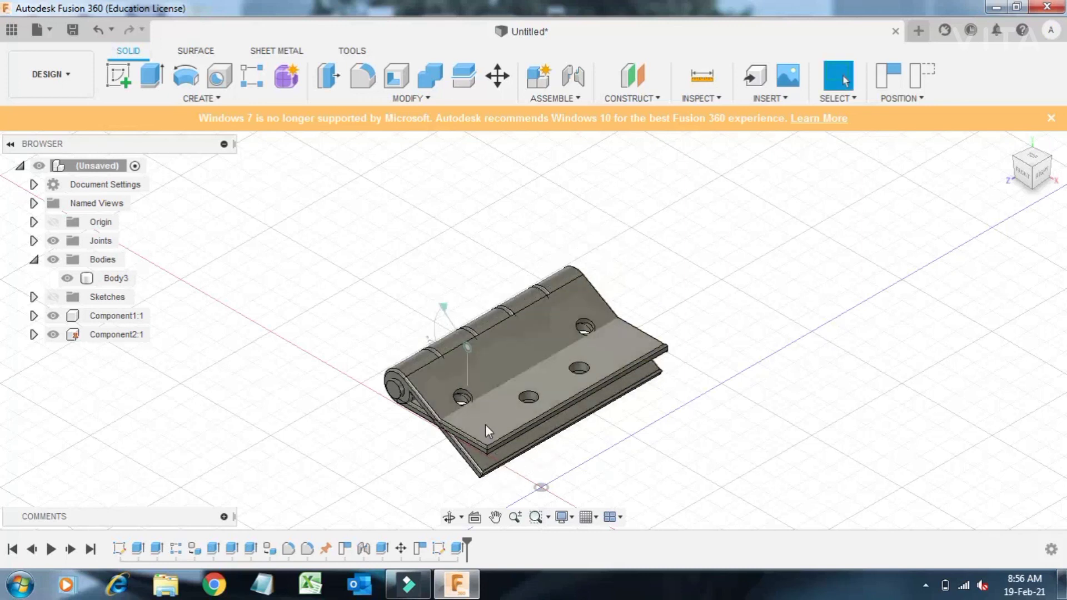
{"action": "mouse_move", "coordinate": [488, 394]}
{"action": "left_mouse_down"}
{"action": "mouse_move", "coordinate": [424, 283]}
{"action": "mouse_move", "coordinate": [414, 311]}
{"action": "mouse_move", "coordinate": [422, 304]}
{"action": "mouse_move", "coordinate": [452, 390]}
{"action": "mouse_move", "coordinate": [428, 322]}
{"action": "mouse_move", "coordinate": [382, 299]}
{"action": "mouse_move", "coordinate": [448, 404]}
{"action": "mouse_move", "coordinate": [429, 324]}
{"action": "mouse_move", "coordinate": [493, 369]}
{"action": "mouse_move", "coordinate": [441, 357]}
{"action": "mouse_move", "coordinate": [445, 412]}
{"action": "left_mouse_up"}
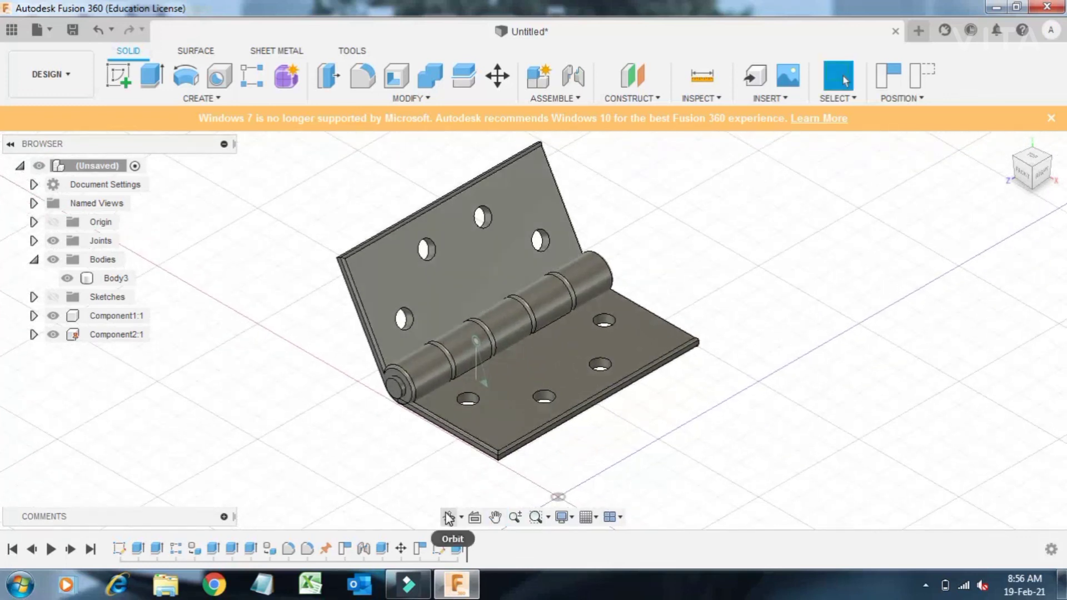
{"action": "left_click_drag", "start_coordinate": [558, 496], "coordinate": [491, 361]}
{"action": "mouse_move", "coordinate": [500, 273]}
{"action": "left_mouse_down"}
{"action": "mouse_move", "coordinate": [539, 391]}
{"action": "mouse_move", "coordinate": [518, 405]}
{"action": "mouse_move", "coordinate": [507, 369]}
{"action": "mouse_move", "coordinate": [519, 374]}
{"action": "mouse_move", "coordinate": [517, 325]}
{"action": "mouse_move", "coordinate": [494, 393]}
{"action": "mouse_move", "coordinate": [481, 344]}
{"action": "mouse_move", "coordinate": [478, 389]}
{"action": "mouse_move", "coordinate": [489, 394]}
{"action": "mouse_move", "coordinate": [474, 349]}
{"action": "mouse_move", "coordinate": [439, 398]}
{"action": "left_mouse_up"}
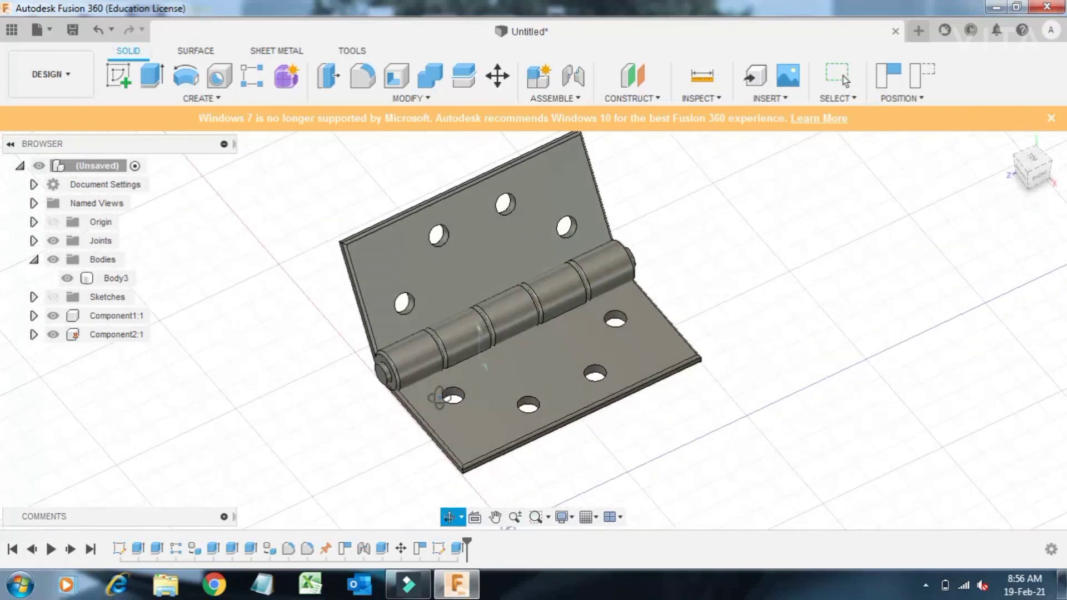